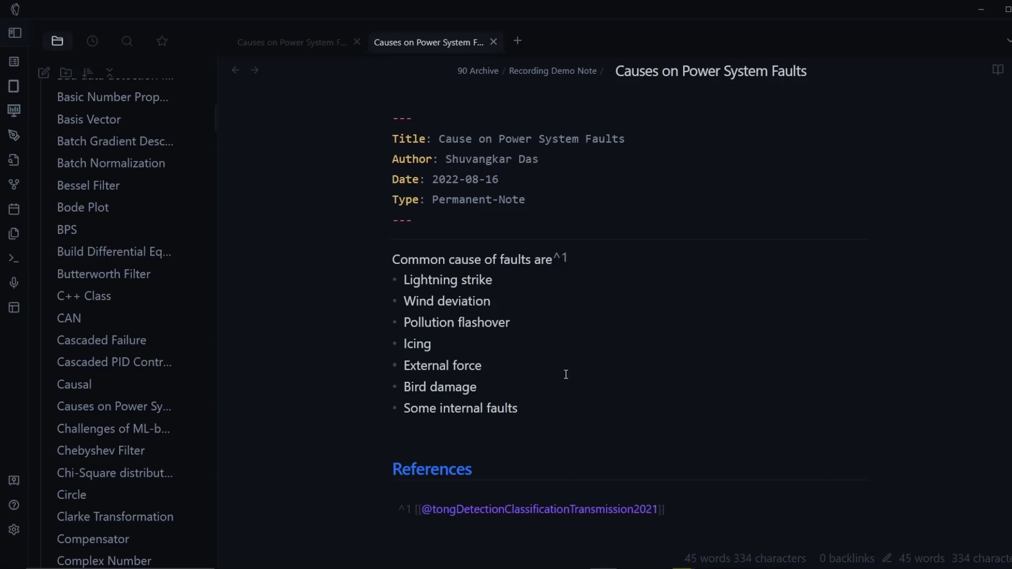
- Search the literature for "building secon" and insert the Building a Second Brain reference at the end of the Test Note's sample sentence
key(ctrl+e)
mouse_move(562, 136)
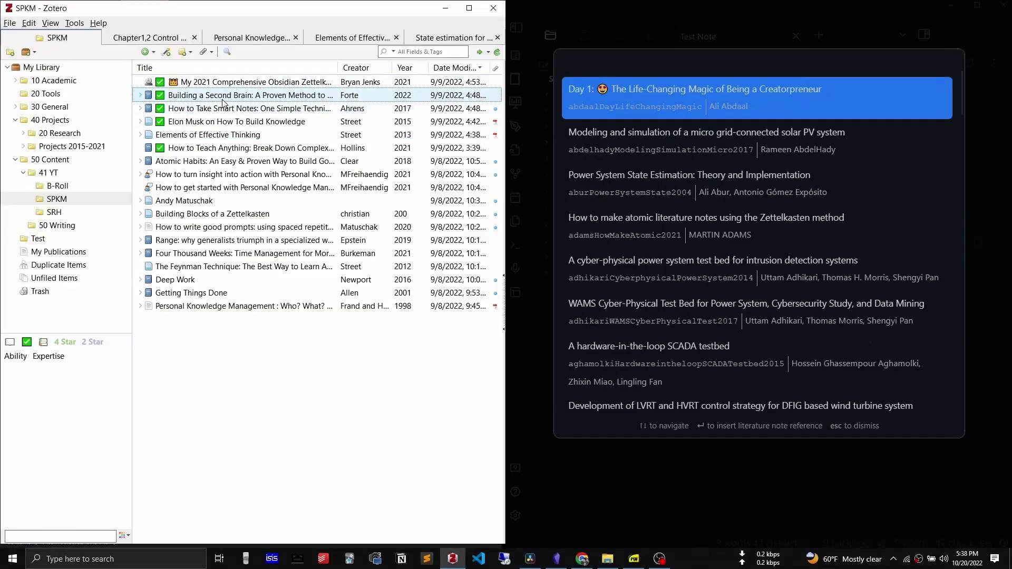
text(building secon)
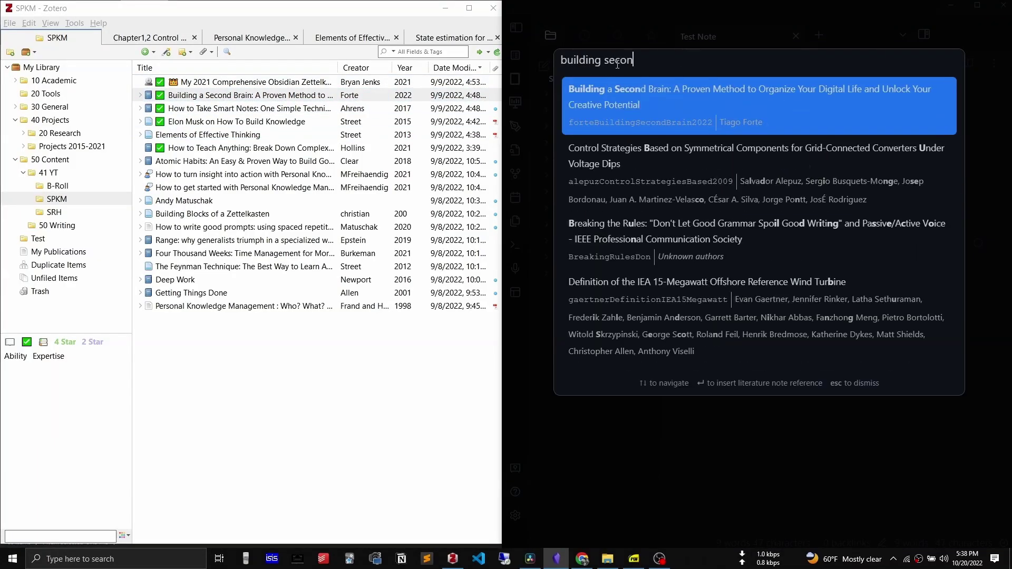
key(Return)
key(Return)
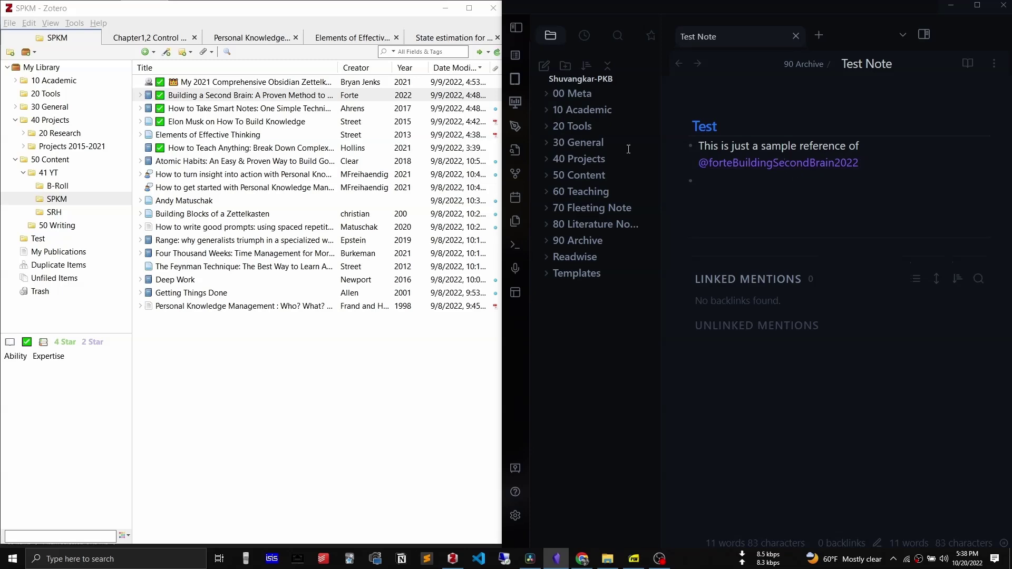
- Search the literature for "elon" and insert the Elon Musk on How To Build Knowledge reference as the second bullet
key(ctrl+shift+e)
text(elon)
key(Return)
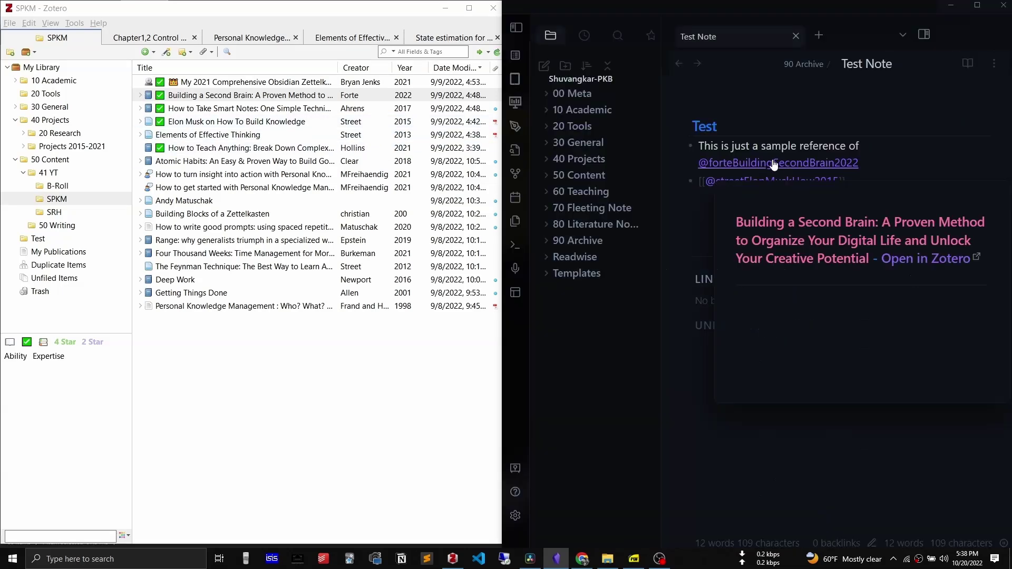
- Open both inserted literature notes in new tabs and follow each one's link to its item in Zotero
ctrl+click(789, 173)
click(801, 299)
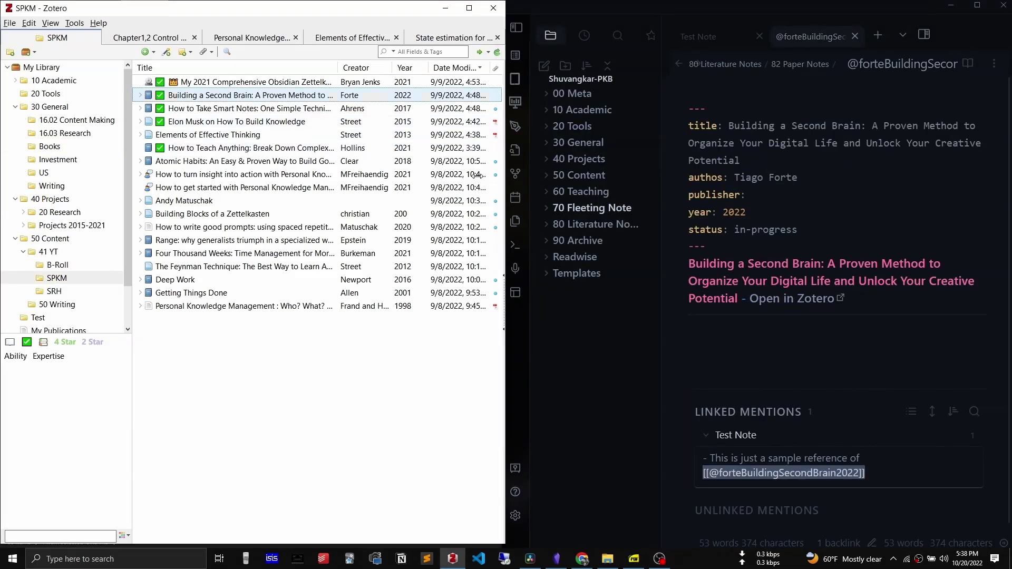
click(713, 38)
ctrl+click(765, 182)
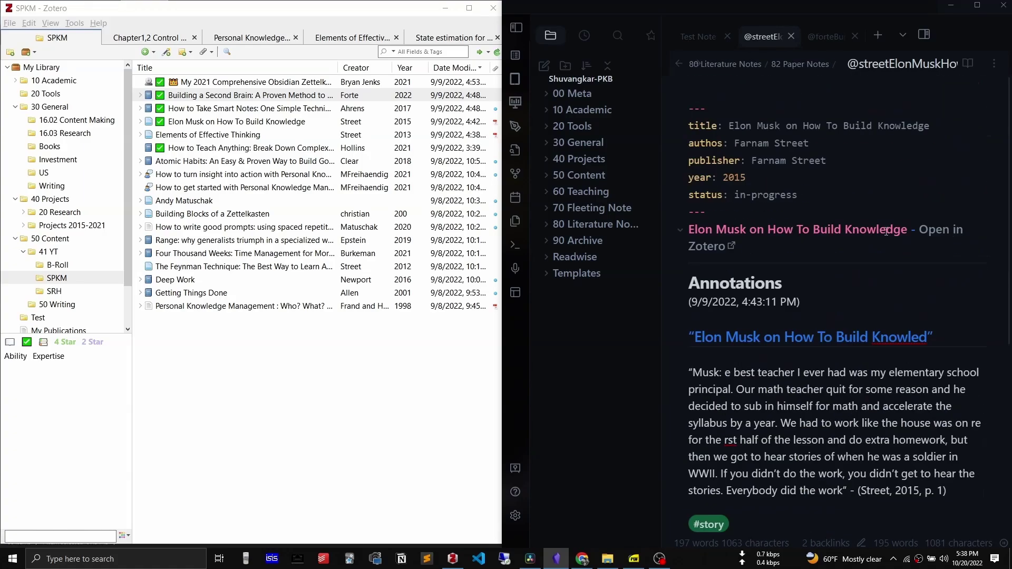
click(938, 229)
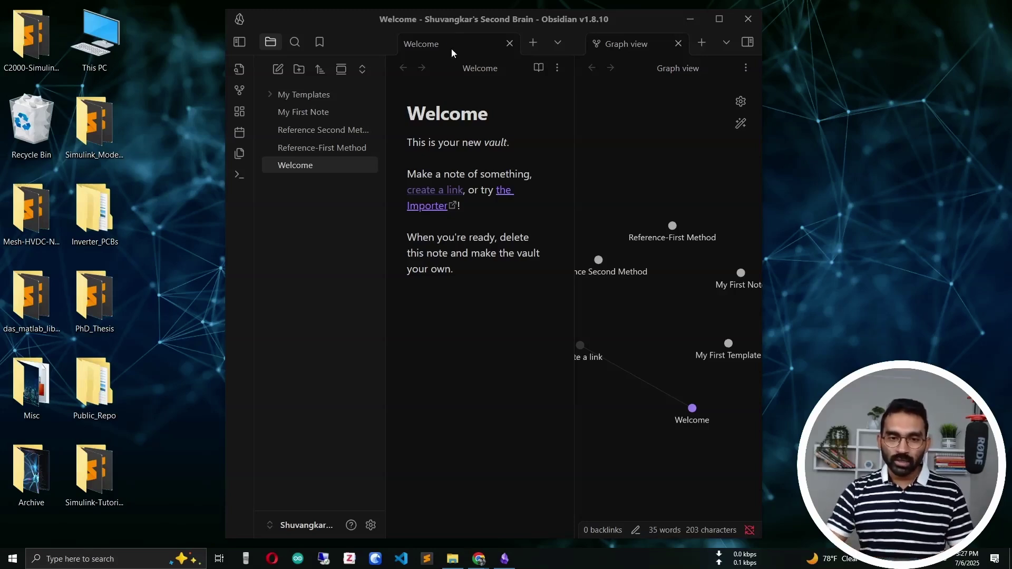
click(469, 24)
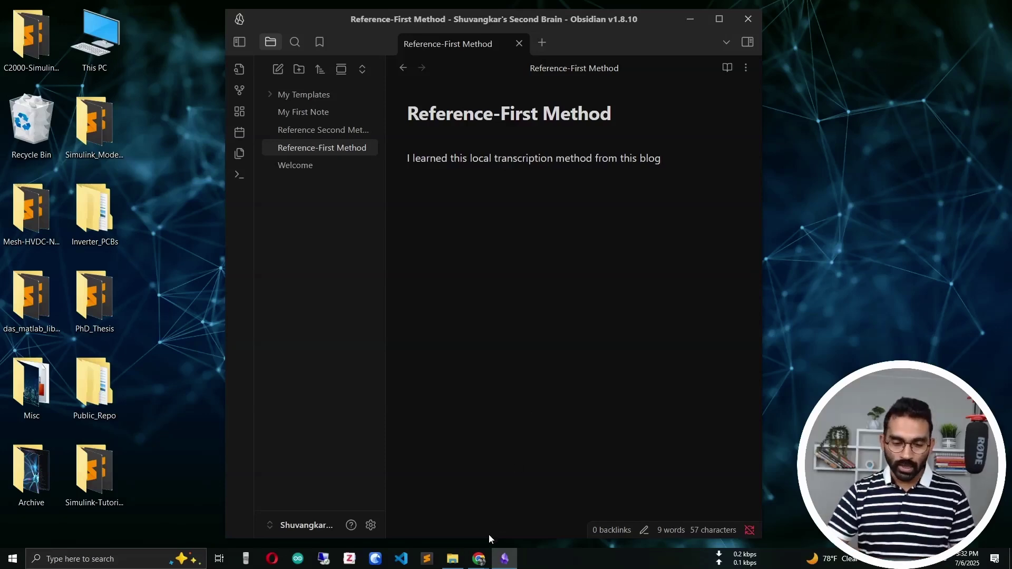
- Switch to Chrome, open the author's blog and its post about building a local AI transcriber, and copy the post's URL
click(479, 559)
click(514, 514)
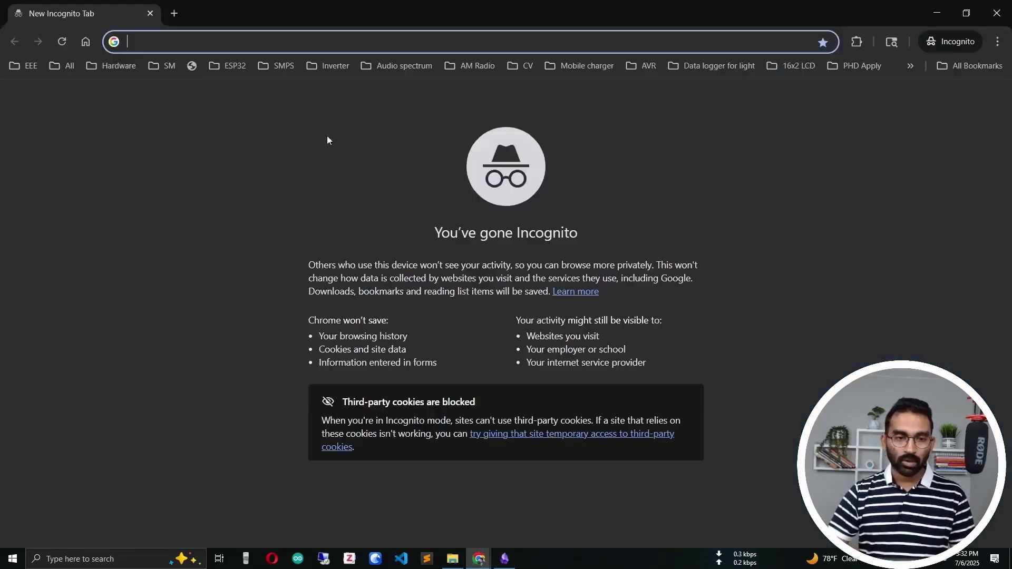
text(blog.shuvangkardas.com)
key(Return)
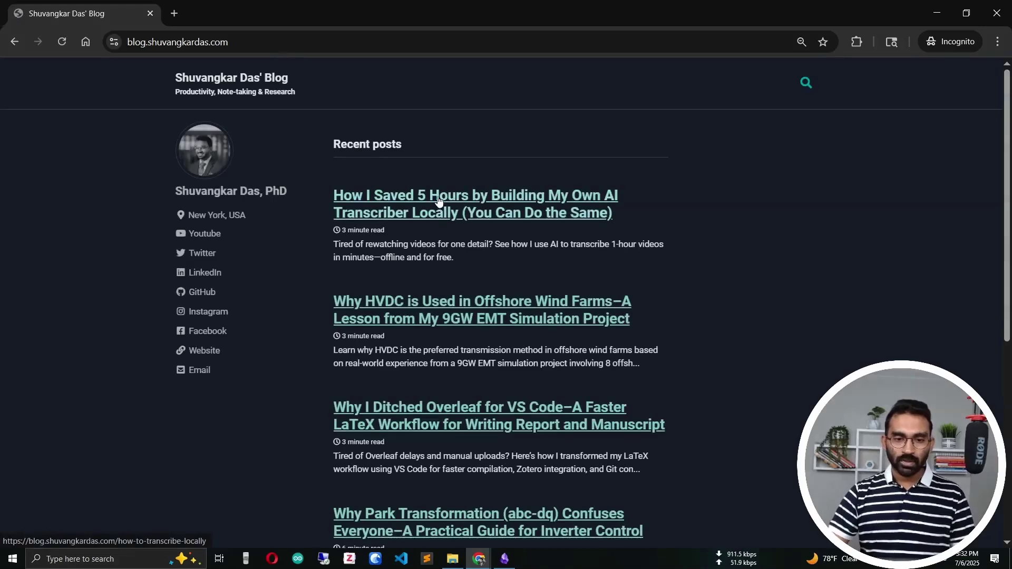
click(438, 201)
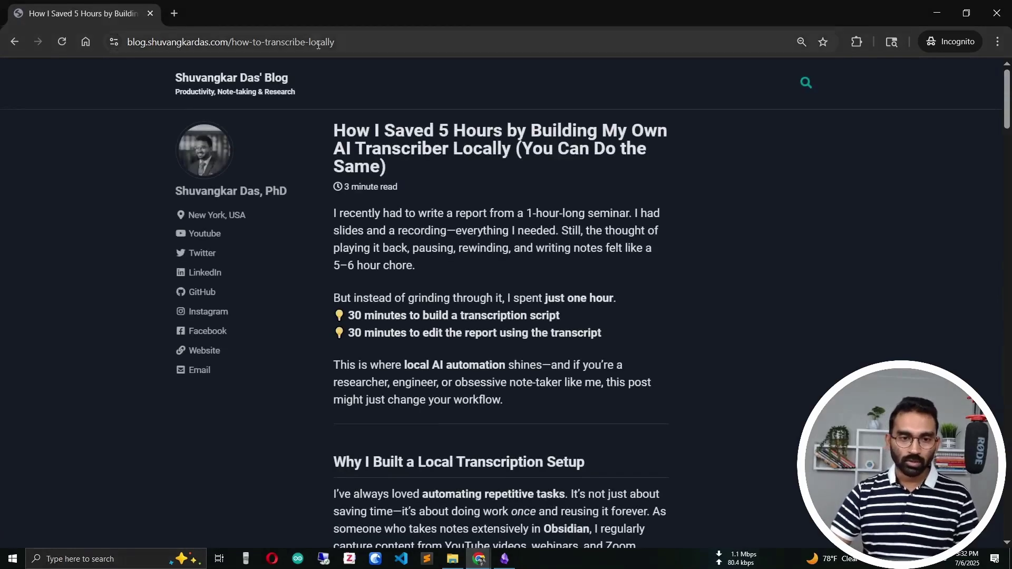
click(318, 45)
key(ctrl+c)
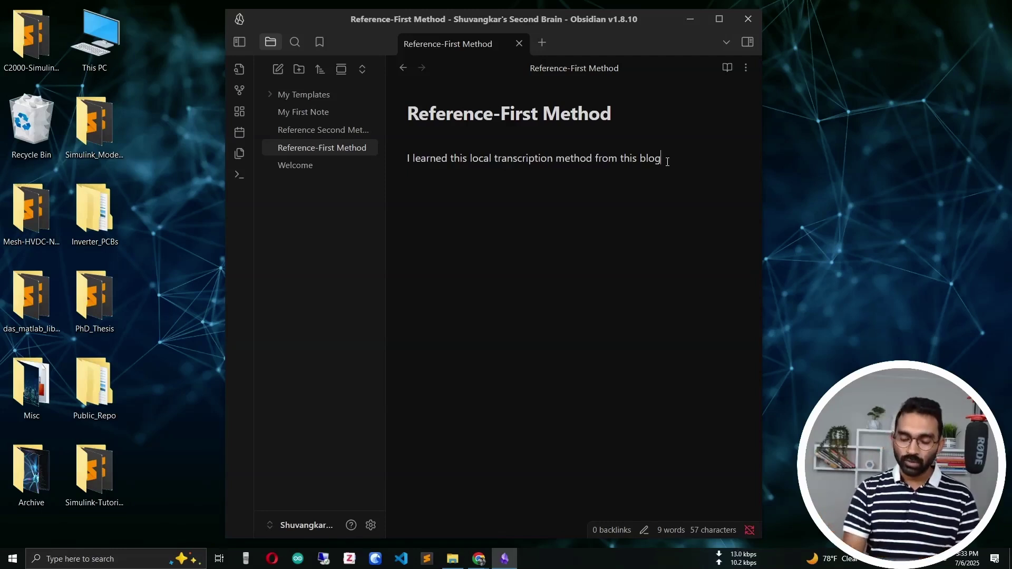
- Insert the footnote marker [^1] right after "this blog" in the Obsidian note Reference-First Method
text([)
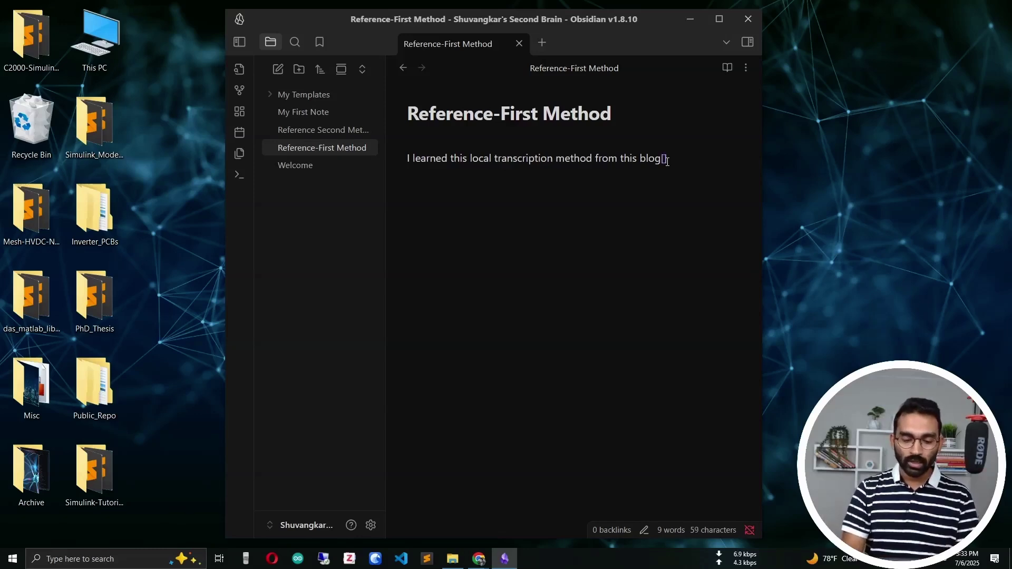
text(^)
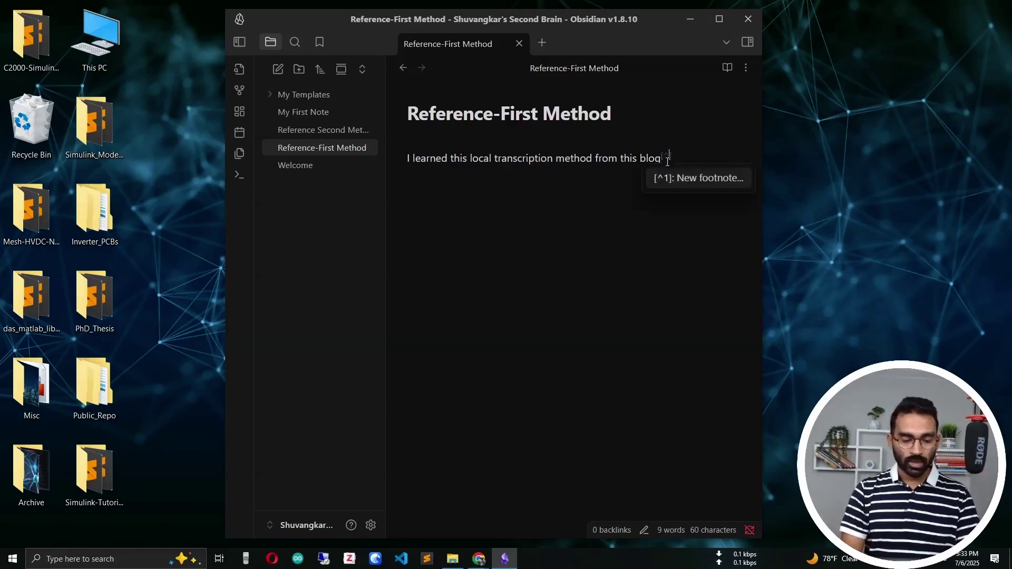
text(1)
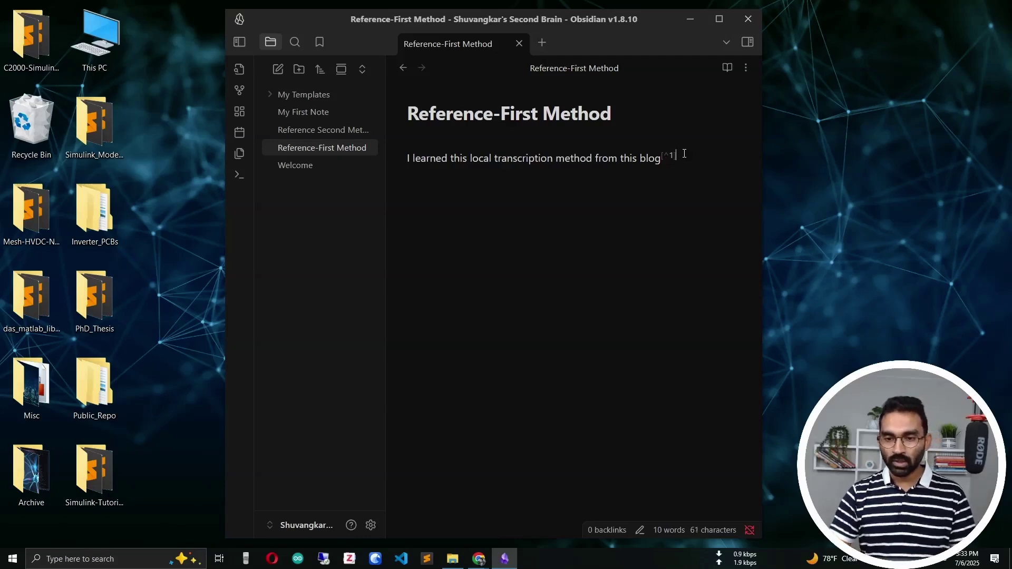
key(shift+Left)
key(shift+Left)
key(shift+Left)
key(shift+Left)
key(Right)
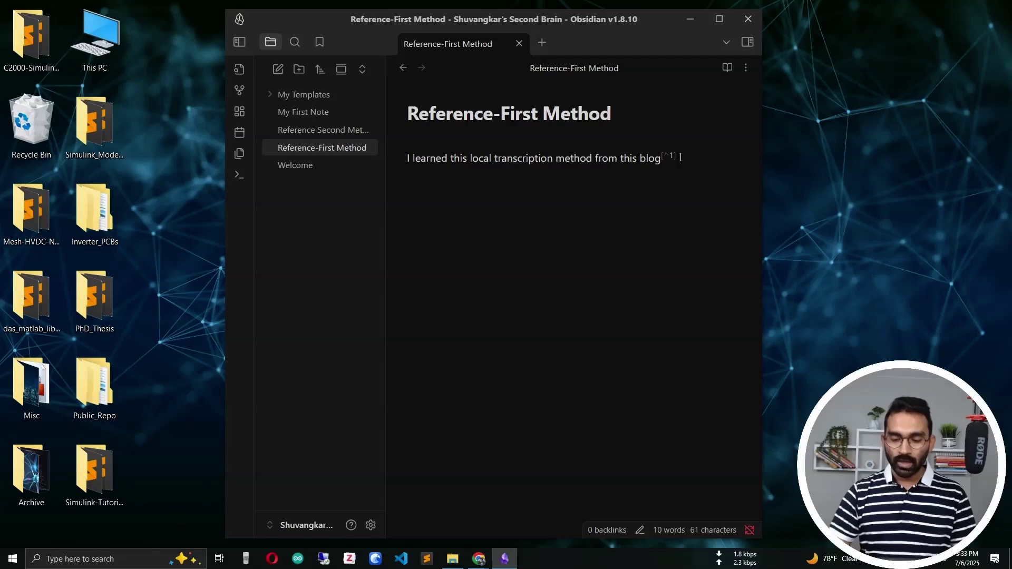
- Add a level-three "Reference" heading several blank lines below the sentence, with an empty line under it
key(Return)
key(Return)
key(Return)
key(Return)
key(Return)
key(Return)
key(Return)
key(Return)
text(### Reference)
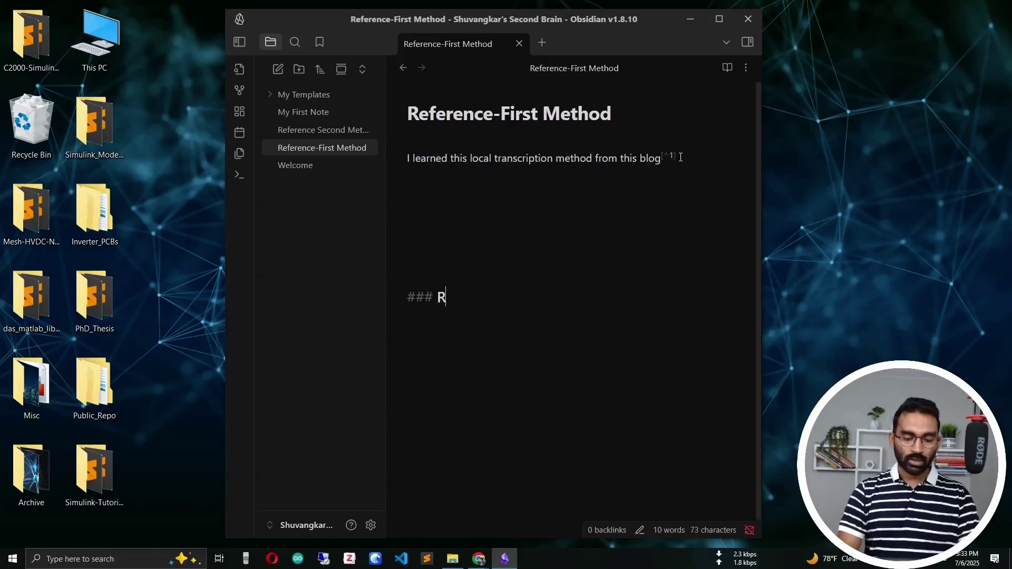
key(Return)
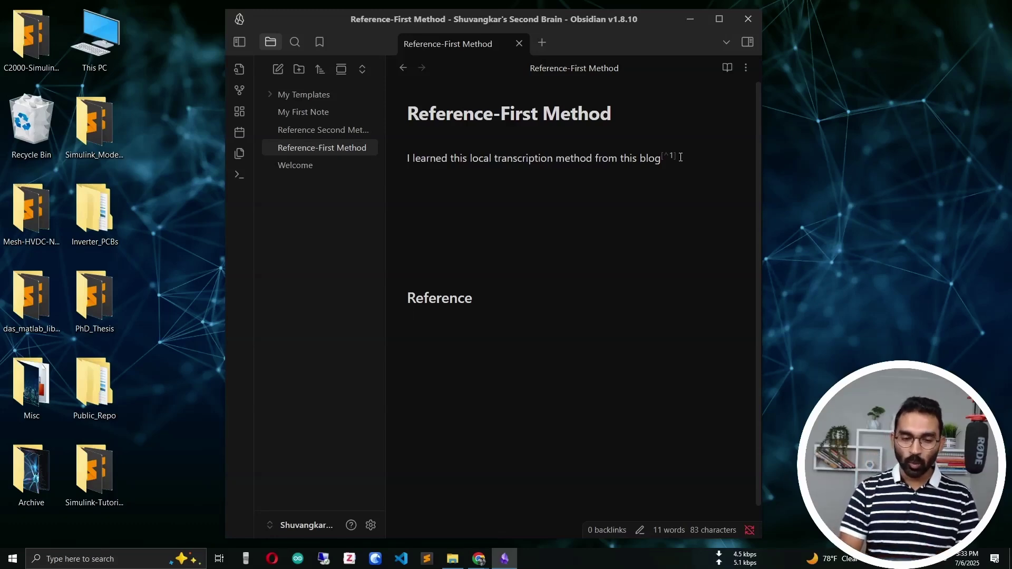
- Define footnote [^1]: under the Reference heading with the copied blog post URL, and check its link in reading view
text([)
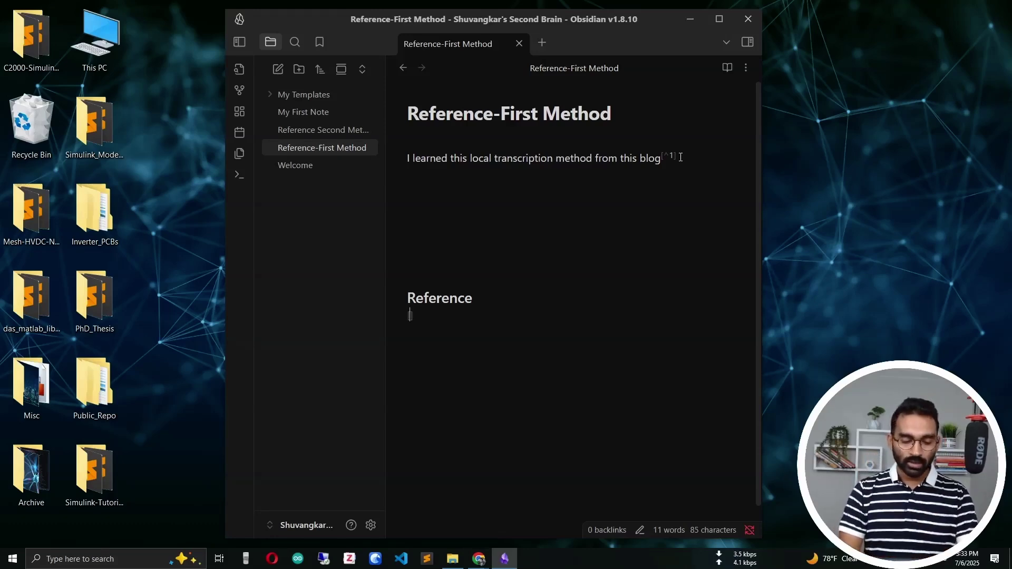
text(^1)
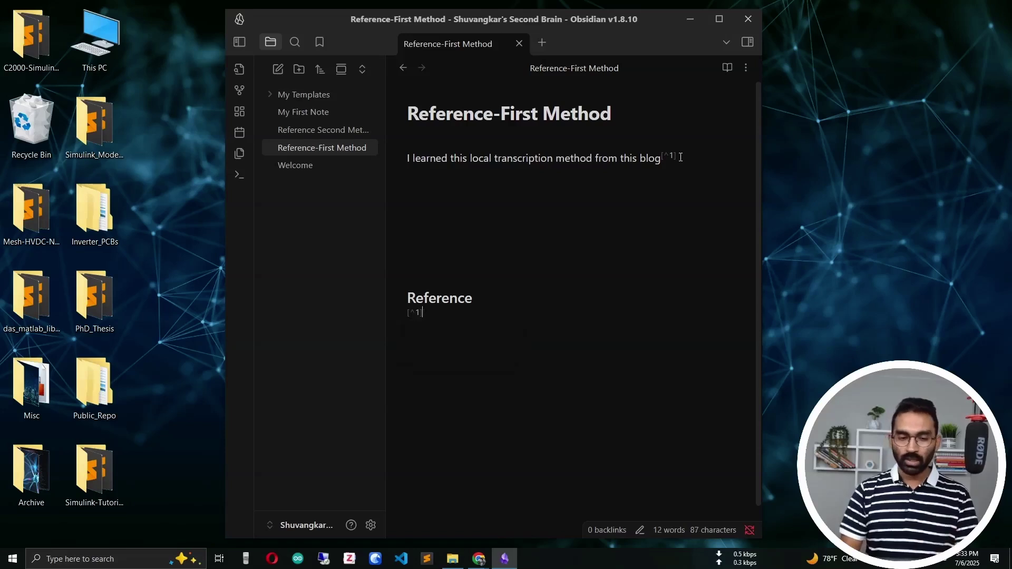
text(:)
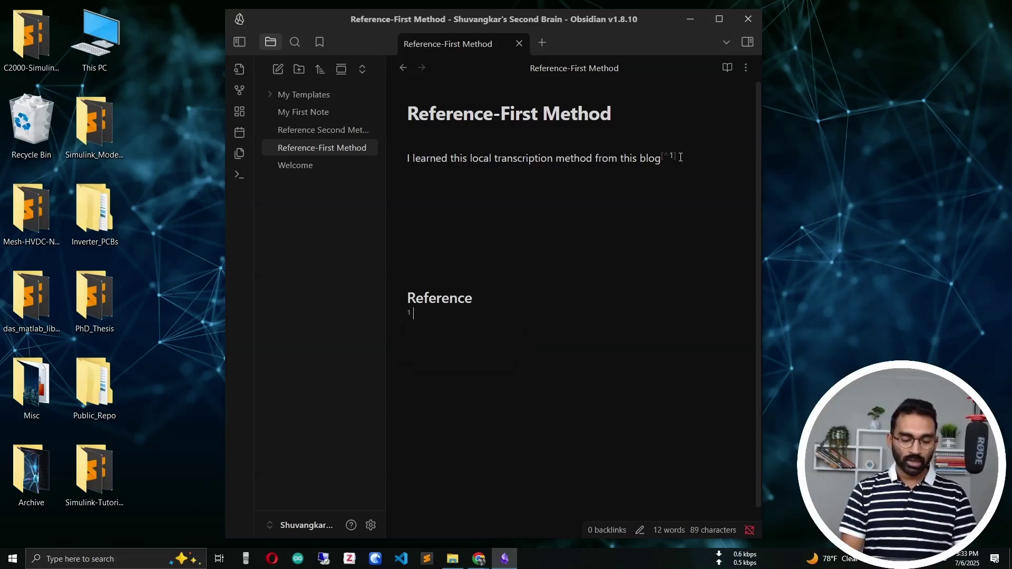
key(ctrl+v)
key(Return)
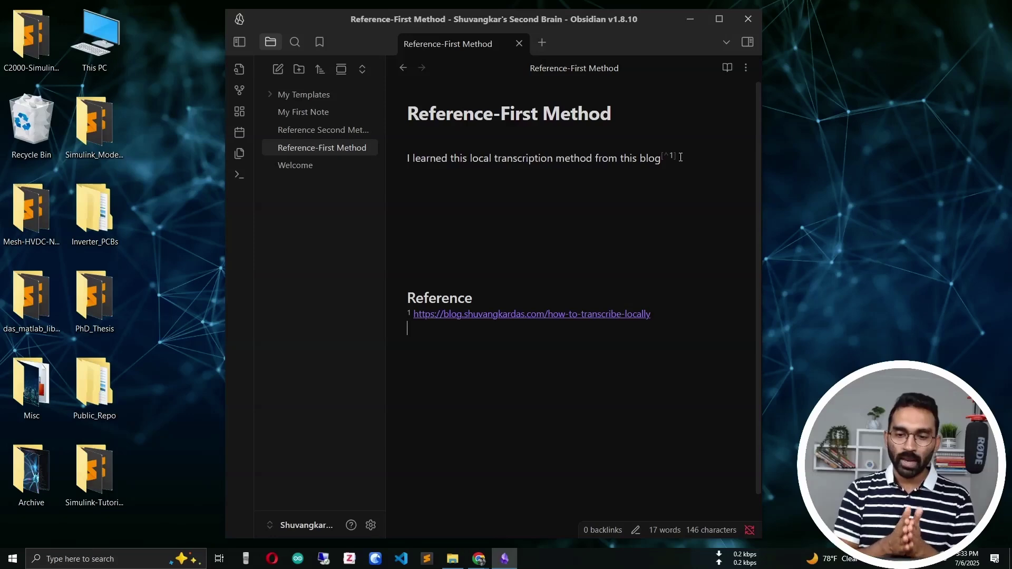
click(727, 68)
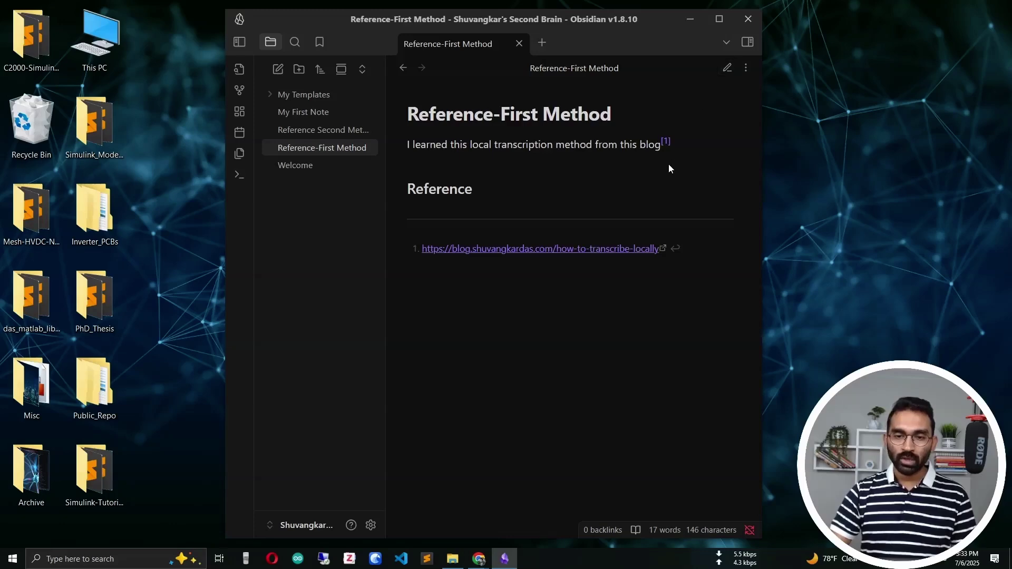
click(666, 143)
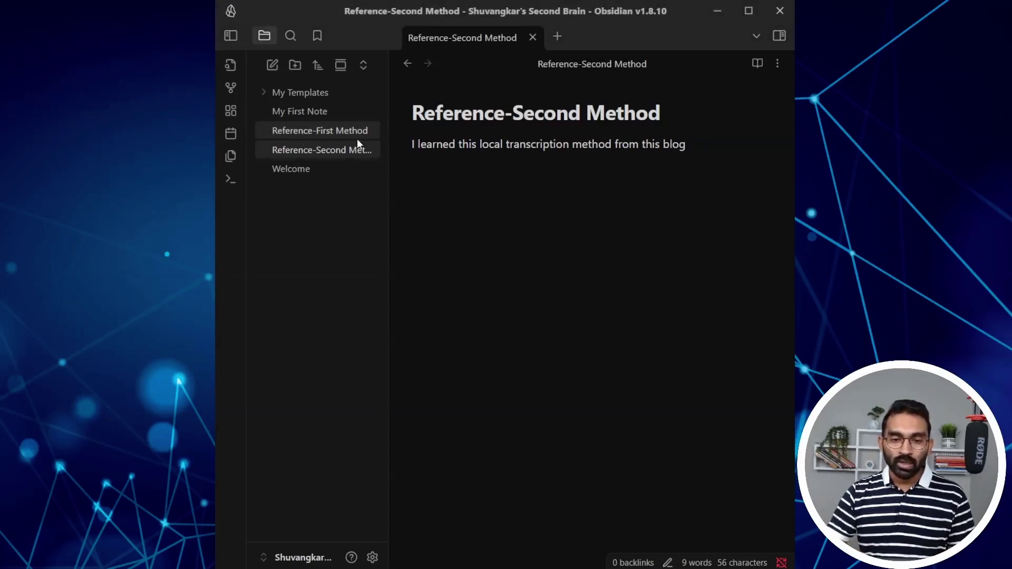
- Turn the words "this blog" in Reference-Second Method into an external link to the copied blog post URL
click(685, 169)
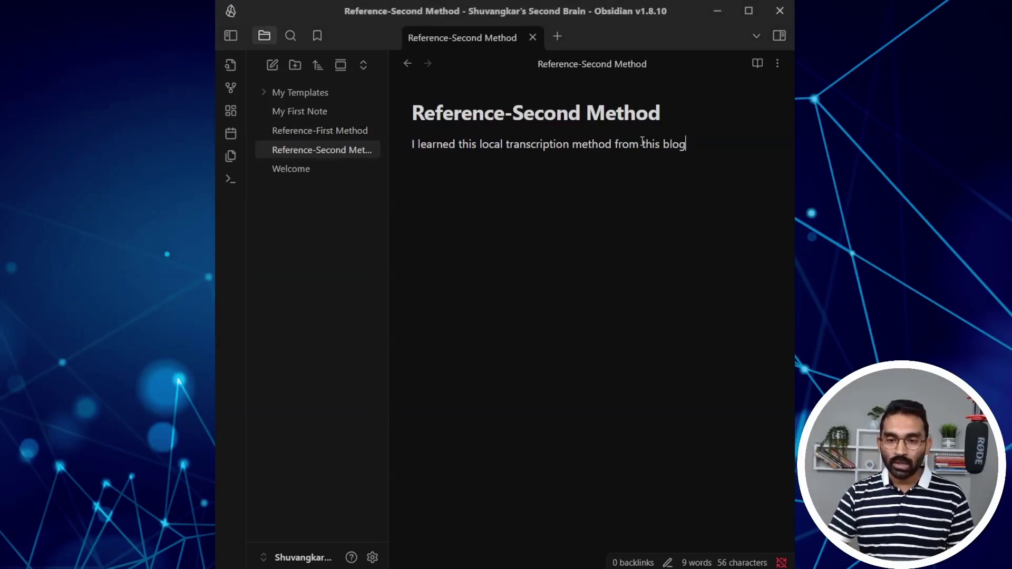
drag(642, 144, 687, 144)
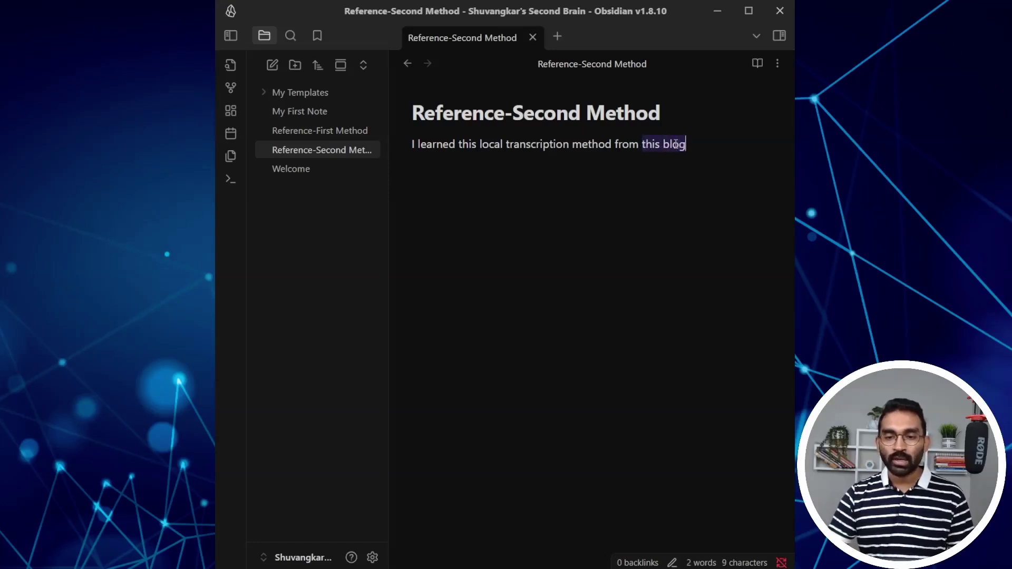
right_click(675, 143)
click(612, 174)
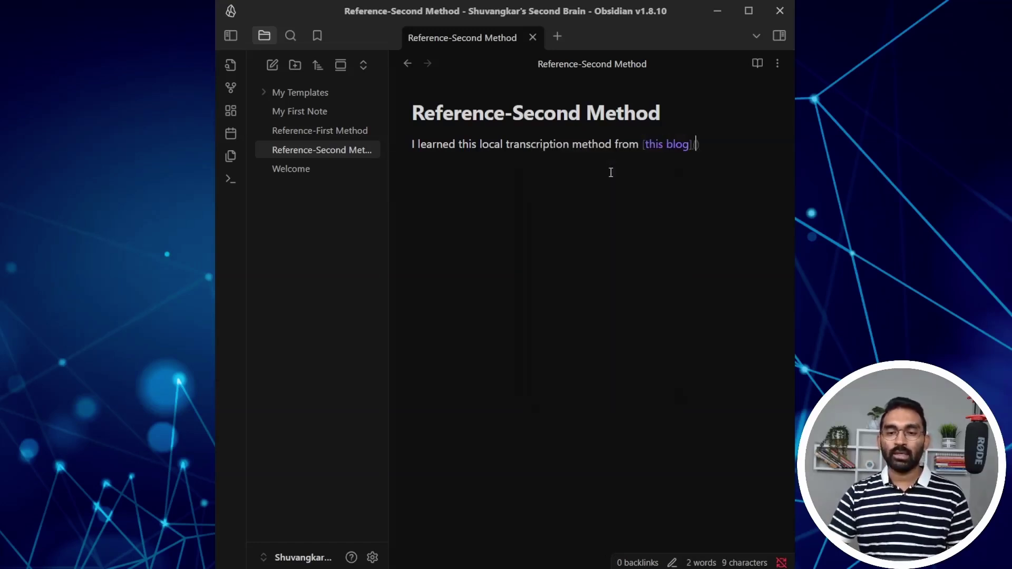
key(ctrl+v)
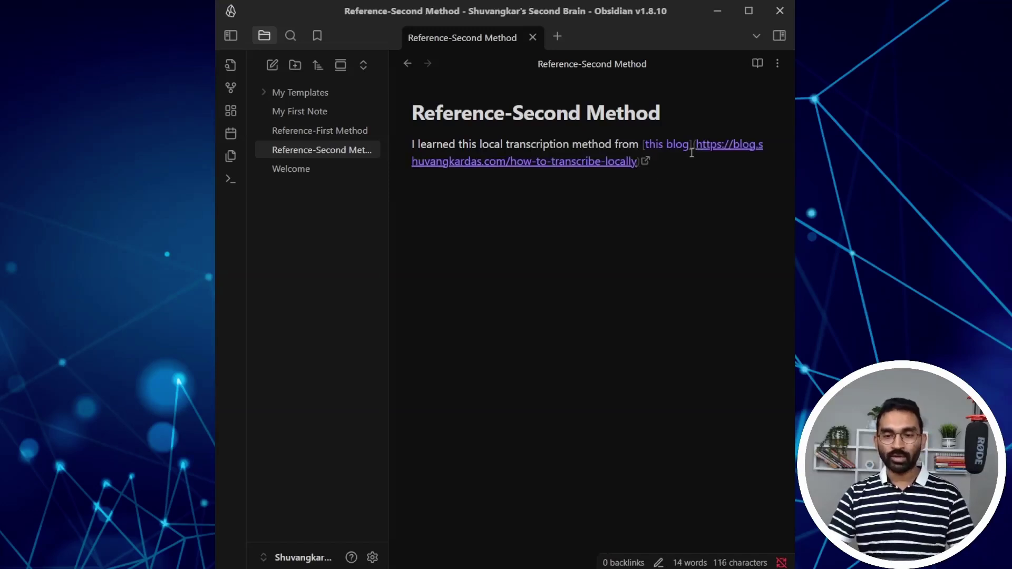
key(Return)
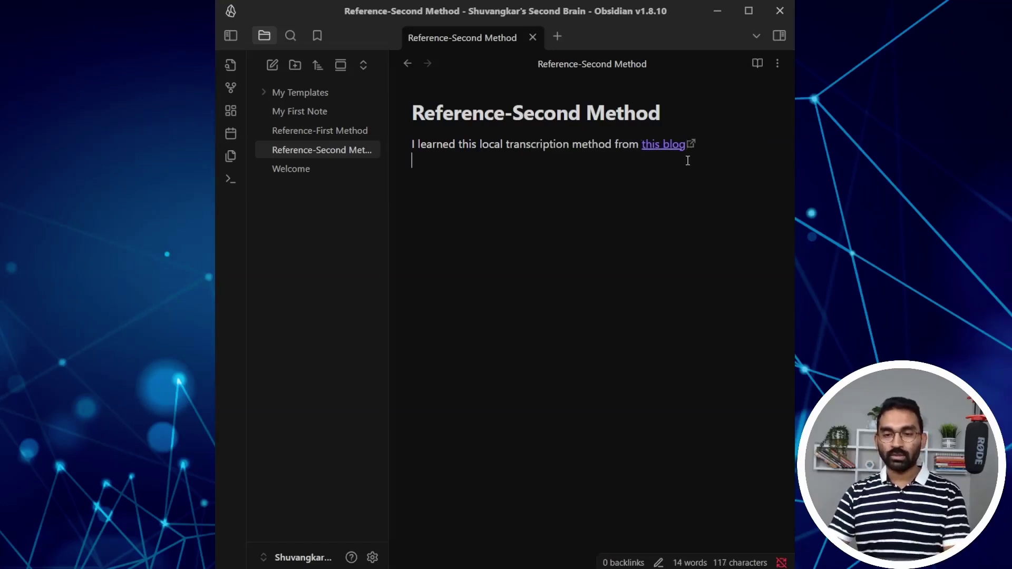
click(659, 145)
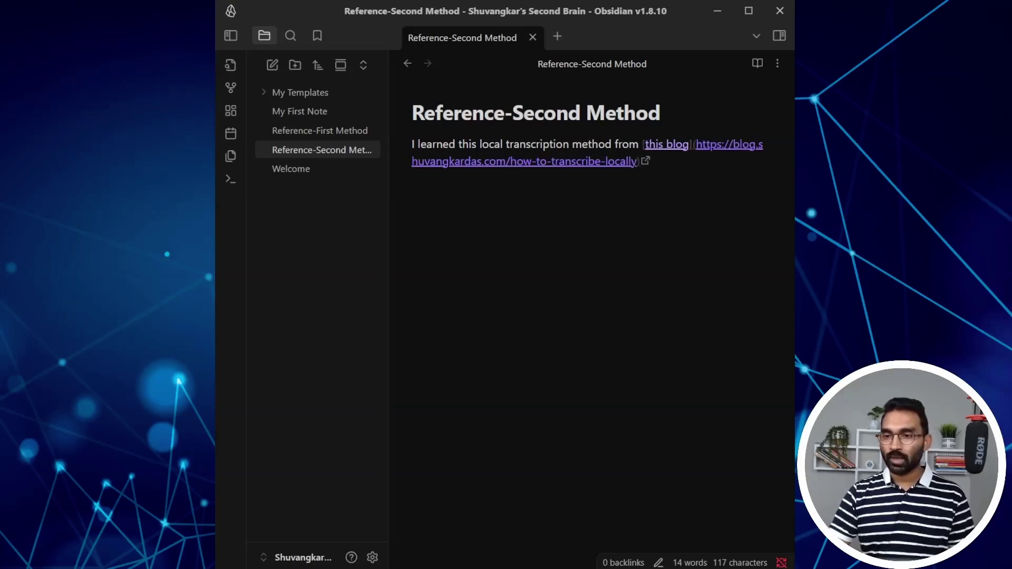
key(Return)
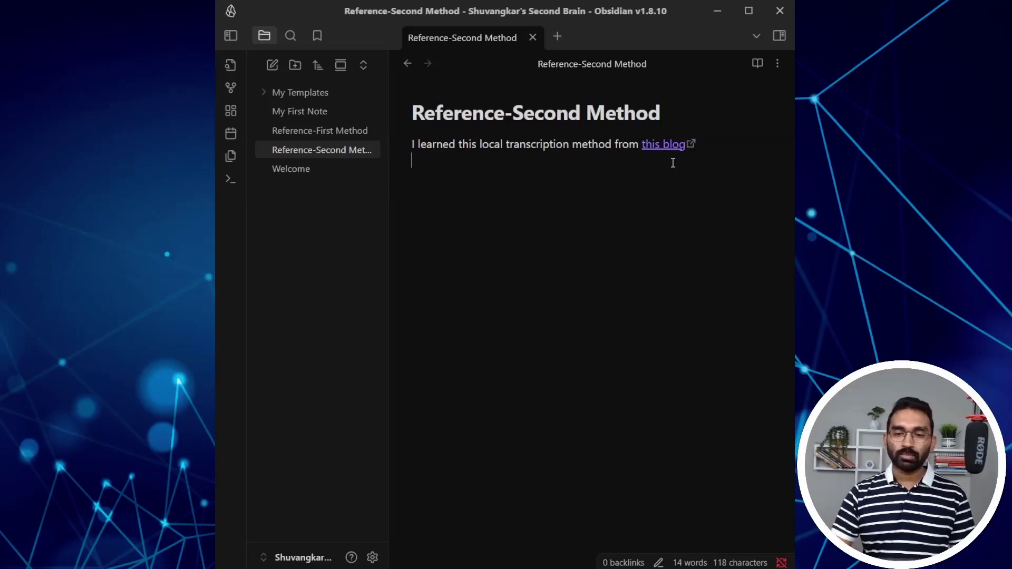
double_click(582, 147)
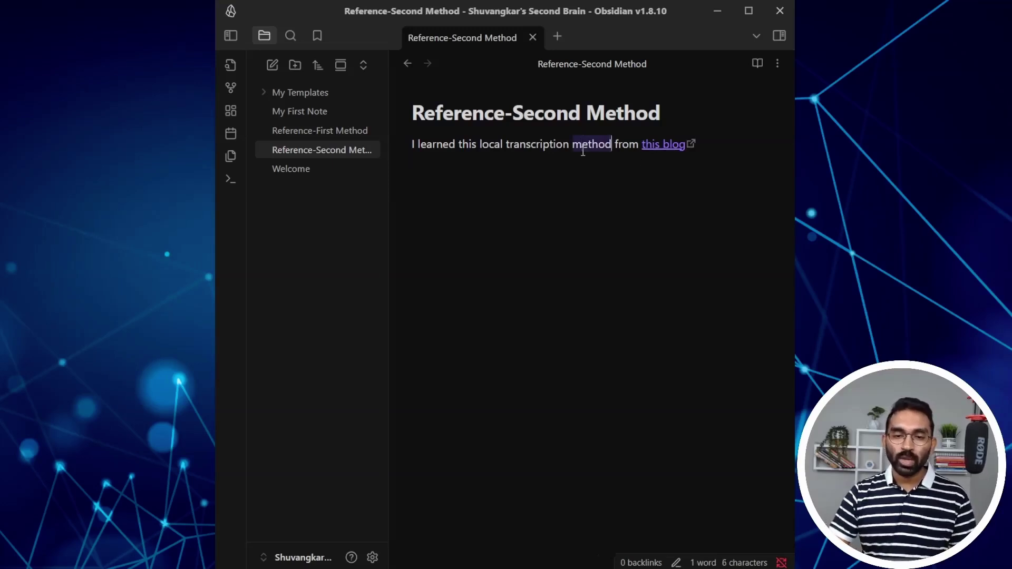
click(582, 192)
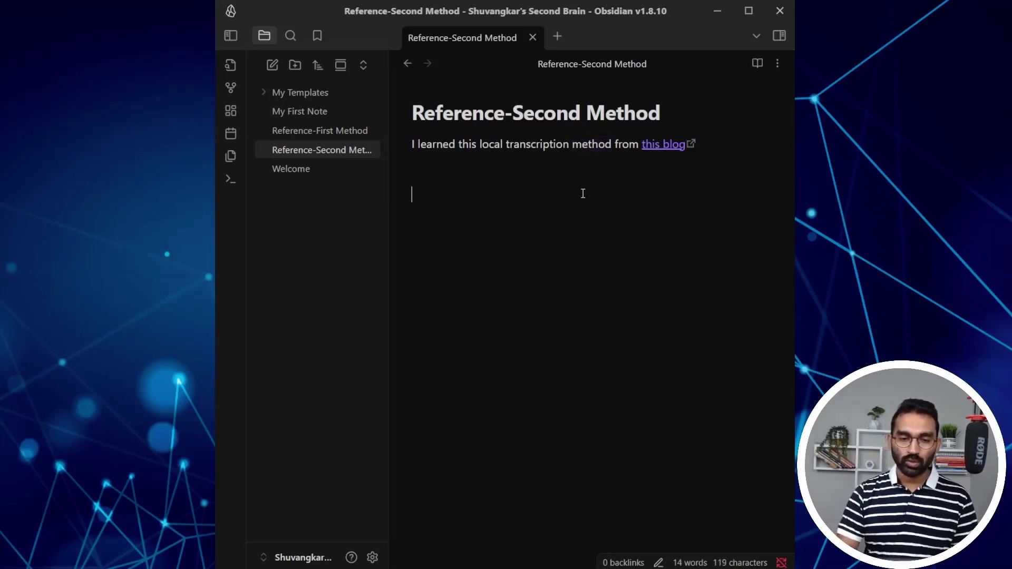
right_click(583, 193)
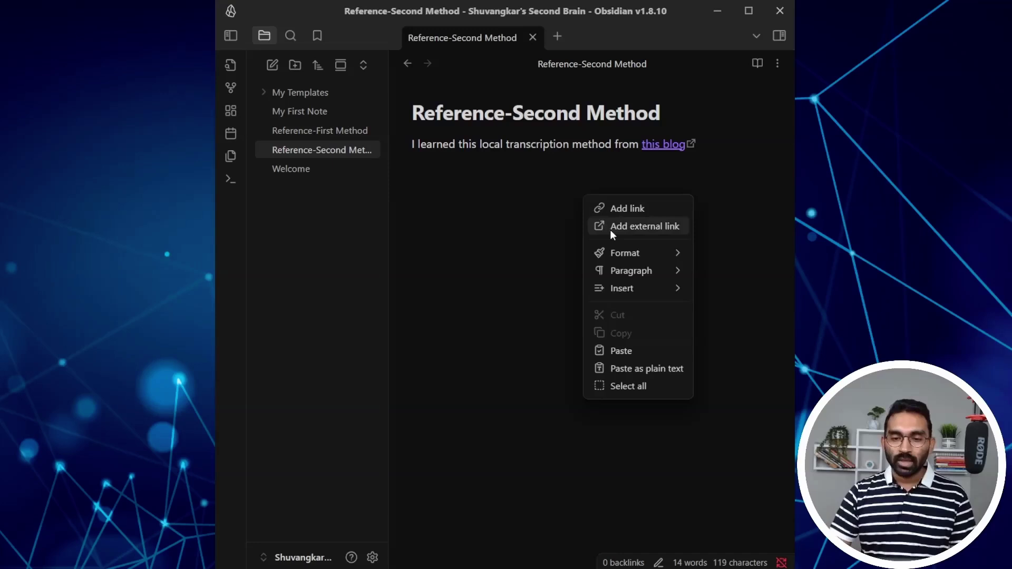
click(475, 208)
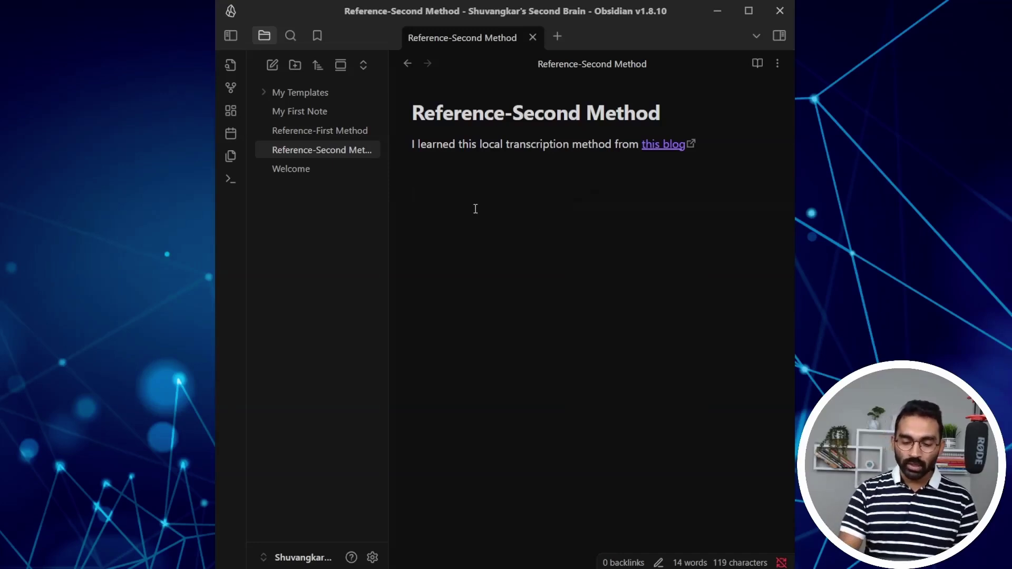
- Add a Markdown link labelled "blog" with the copied blog post URL on a new line below the sentence in Reference-Second Method
click(724, 148)
click(503, 230)
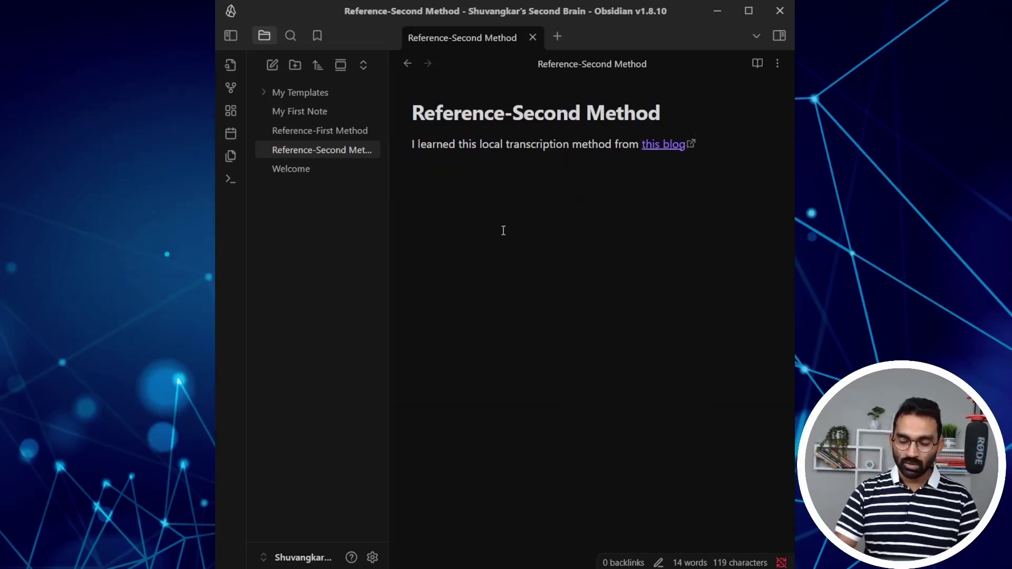
text([)
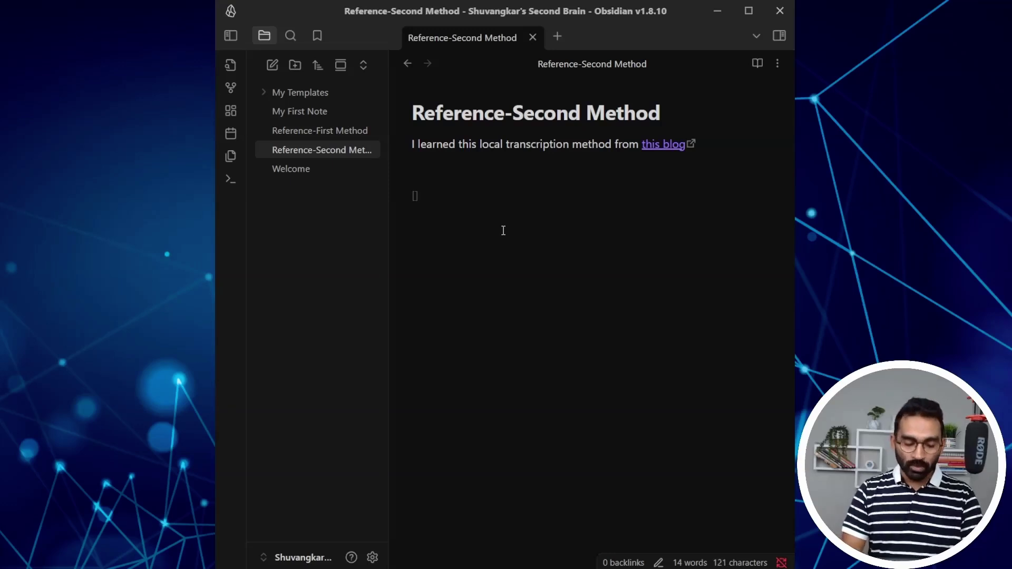
text(blog]()
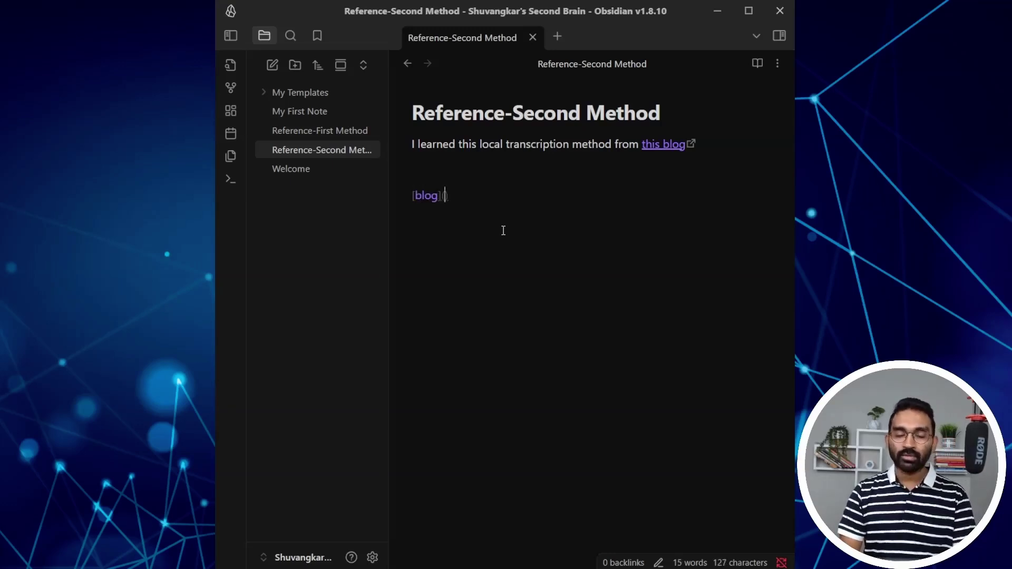
text(https://blog.shuvangkardas.com/how-to-transcribe-locally/)
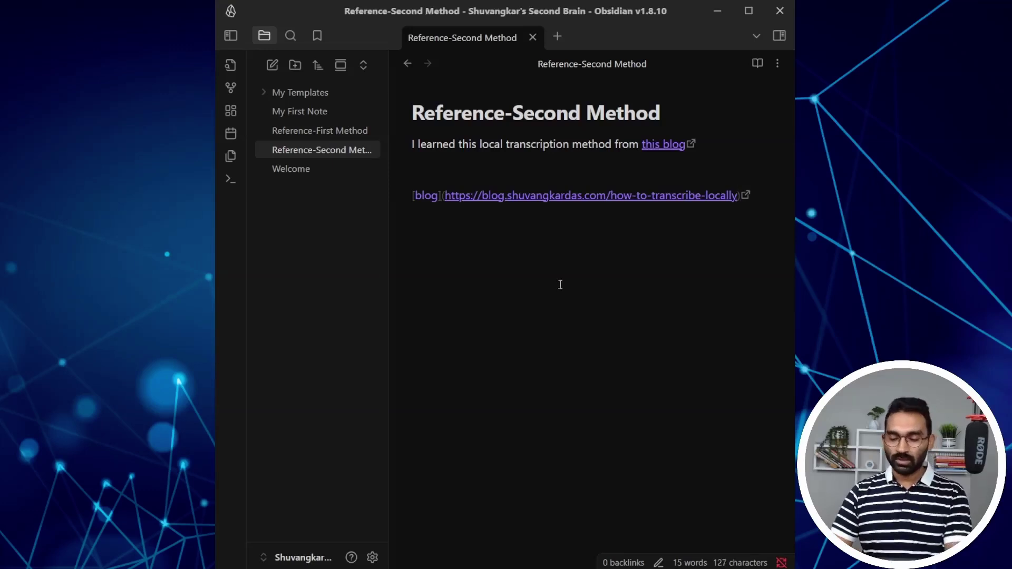
key(End)
key(Return)
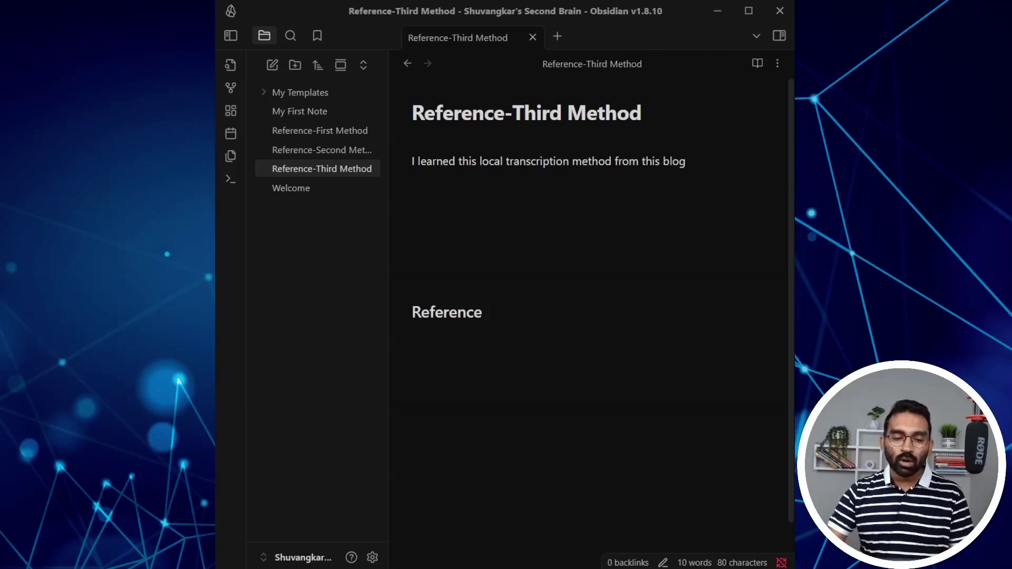
- Turn on community plugins in the vault's settings
key(ctrl+comma)
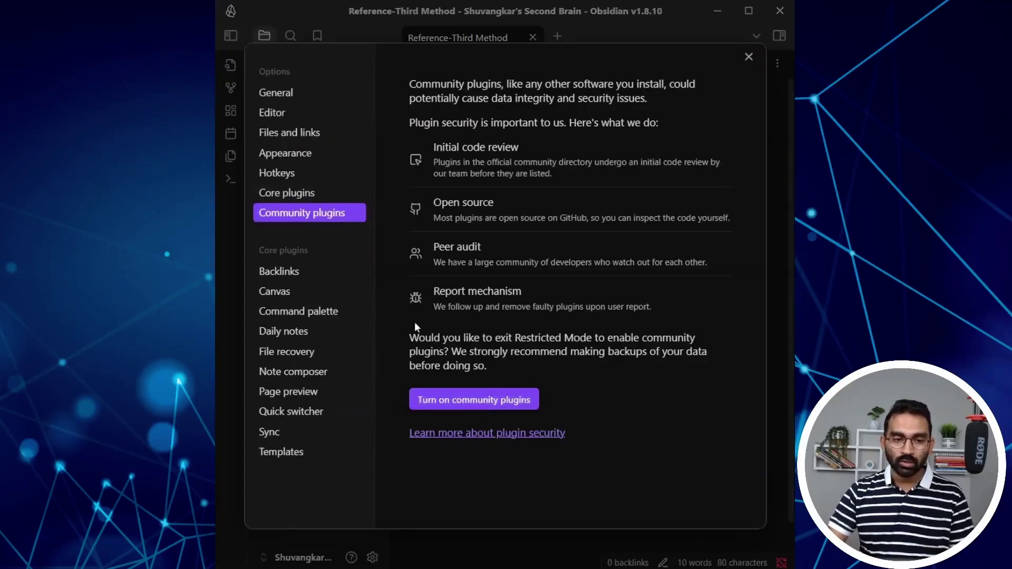
click(311, 193)
click(314, 209)
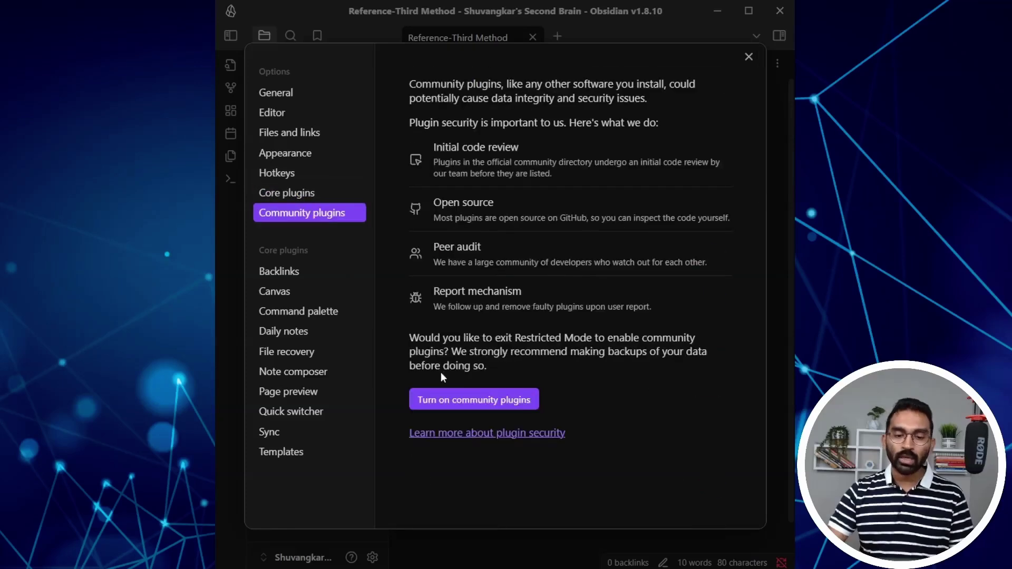
click(478, 404)
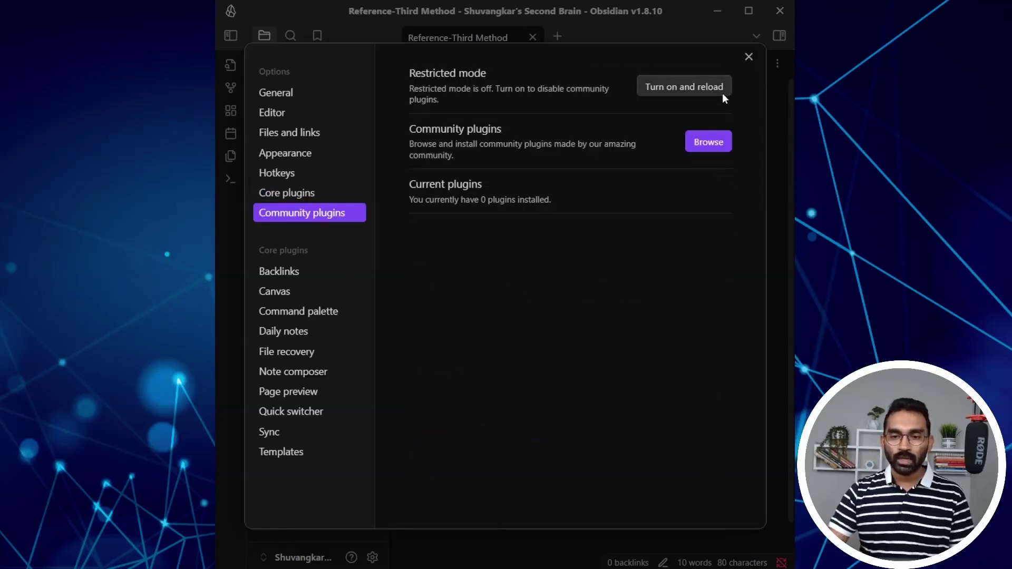
- Find the community plugin Footnote Shortcut by searching "Footnote sho", install and enable it, and return to the Reference-Third Method note
click(713, 140)
text(Footnote sho)
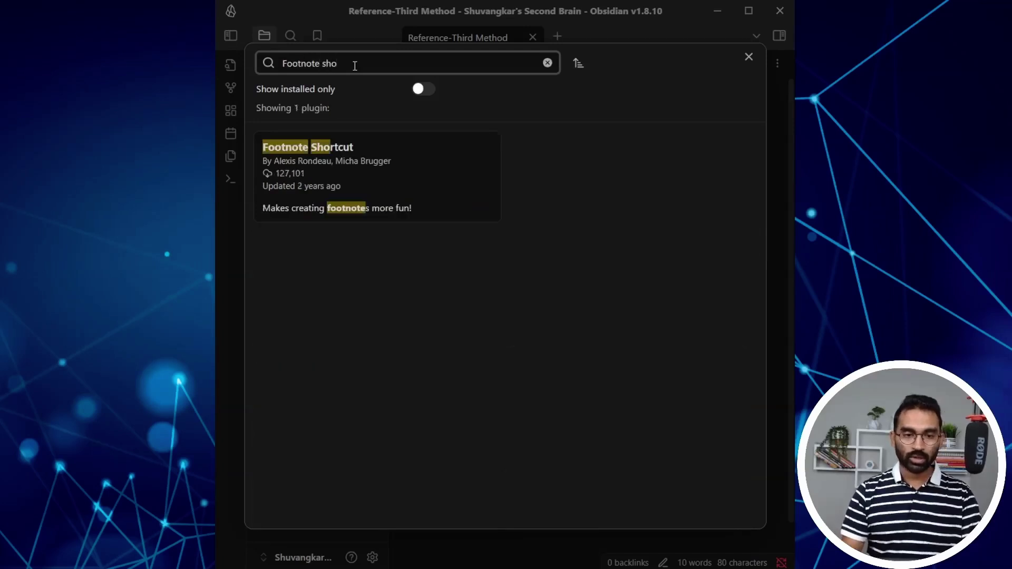
click(397, 166)
click(510, 265)
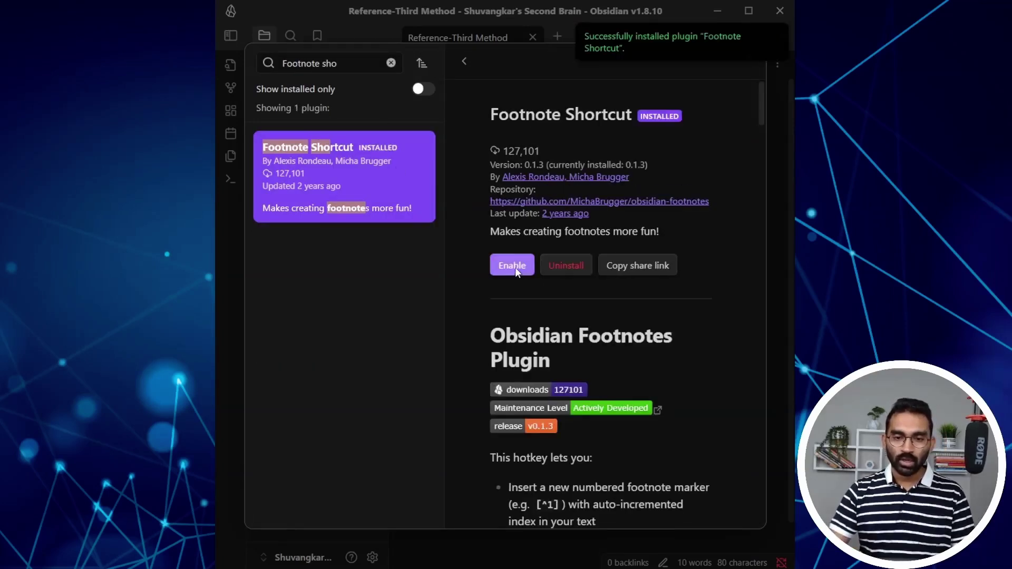
click(512, 266)
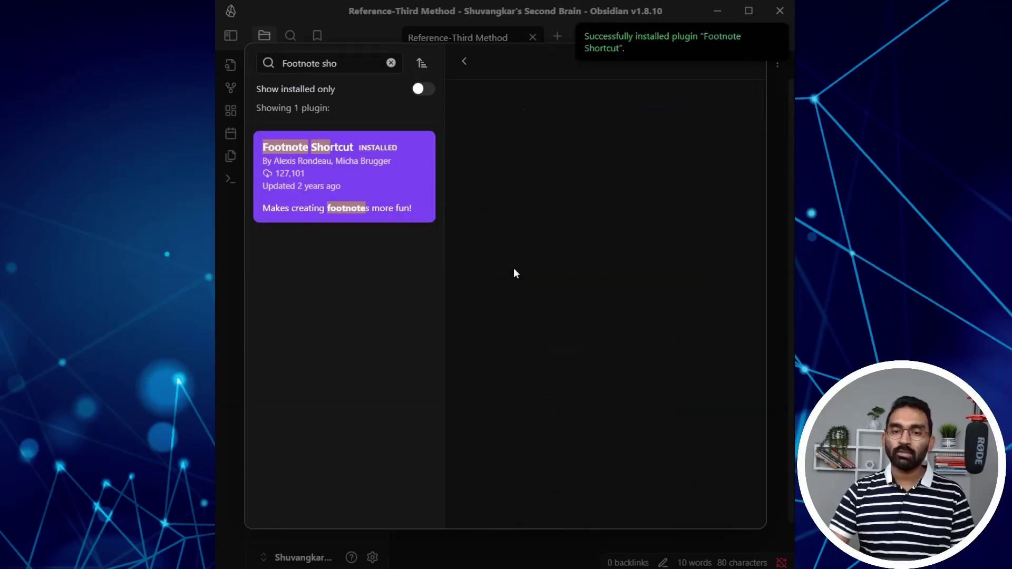
click(747, 58)
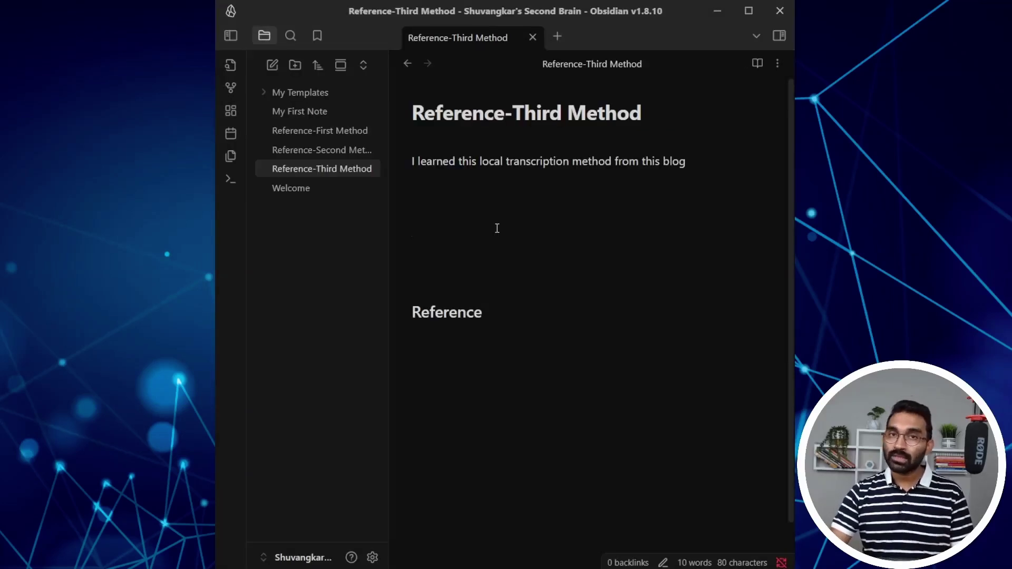
- Assign the hotkey Ctrl + 6 to the command "Footnote Shortcut: Insert / Navigate Auto-Numbered Footnote"
click(372, 557)
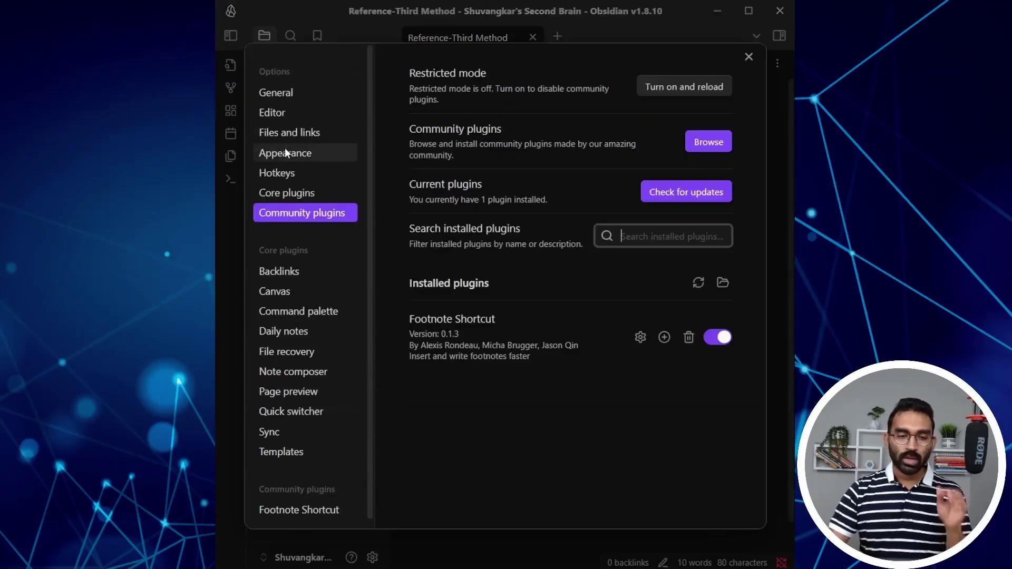
click(290, 172)
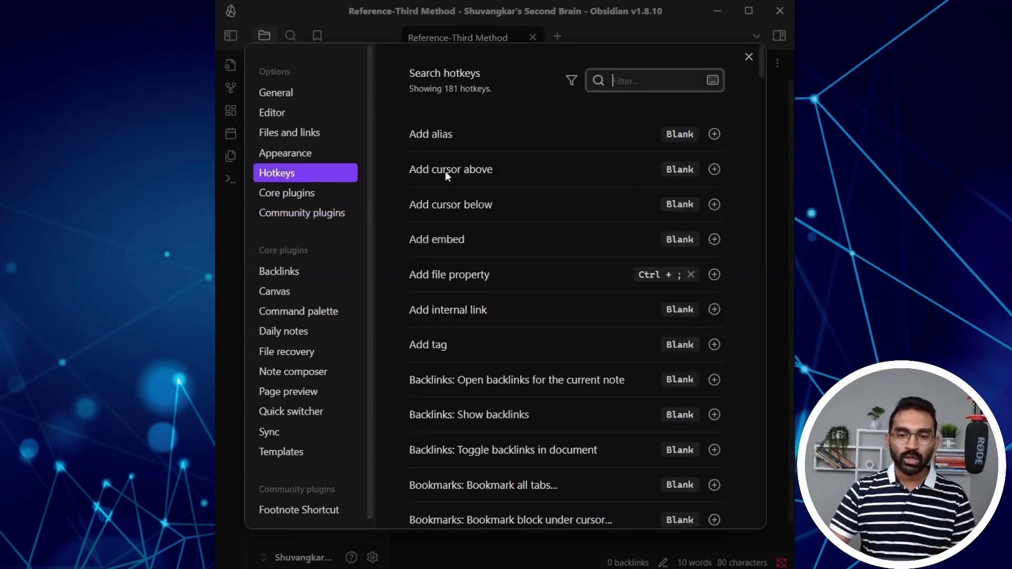
click(672, 79)
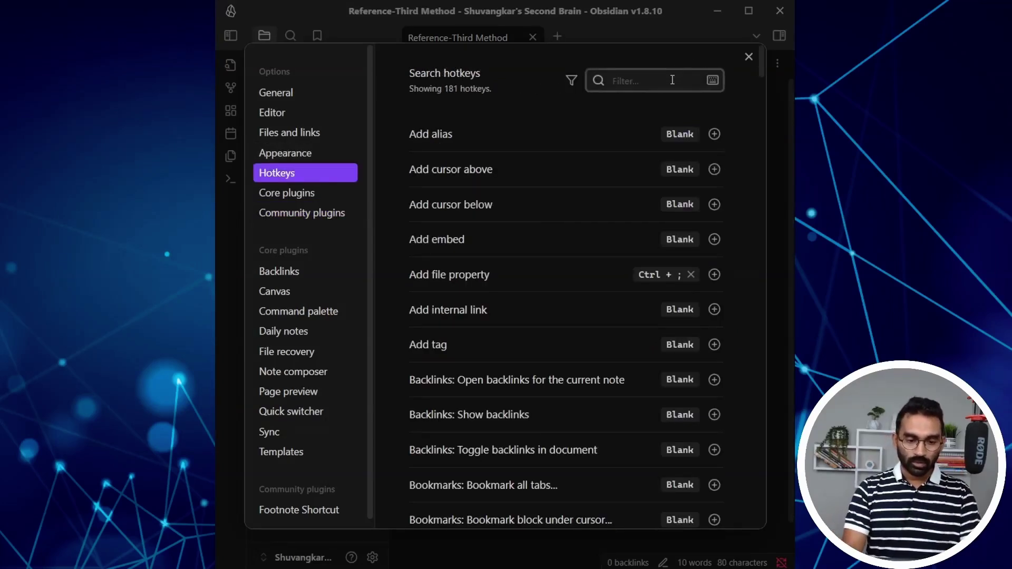
text(foo)
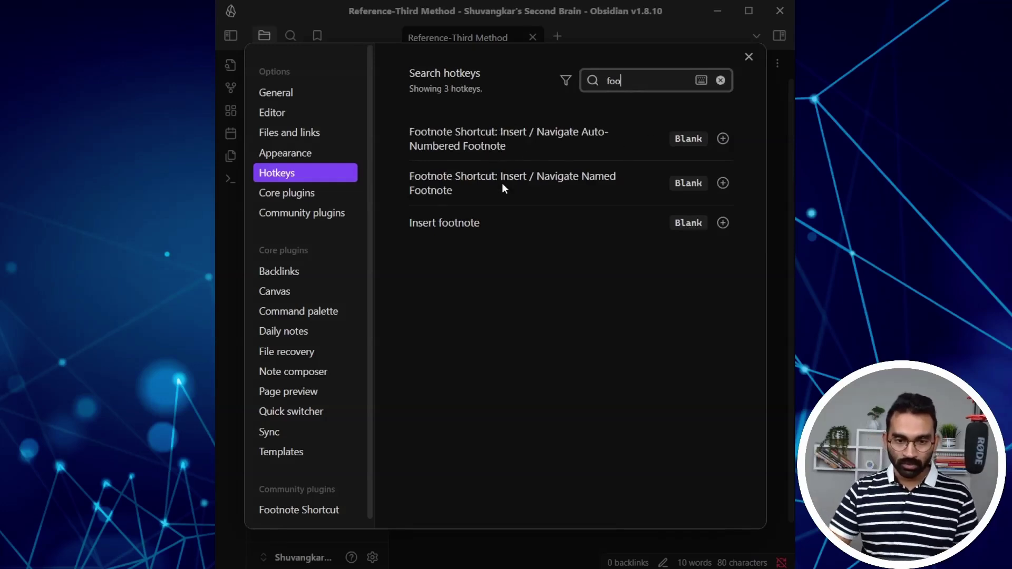
click(722, 138)
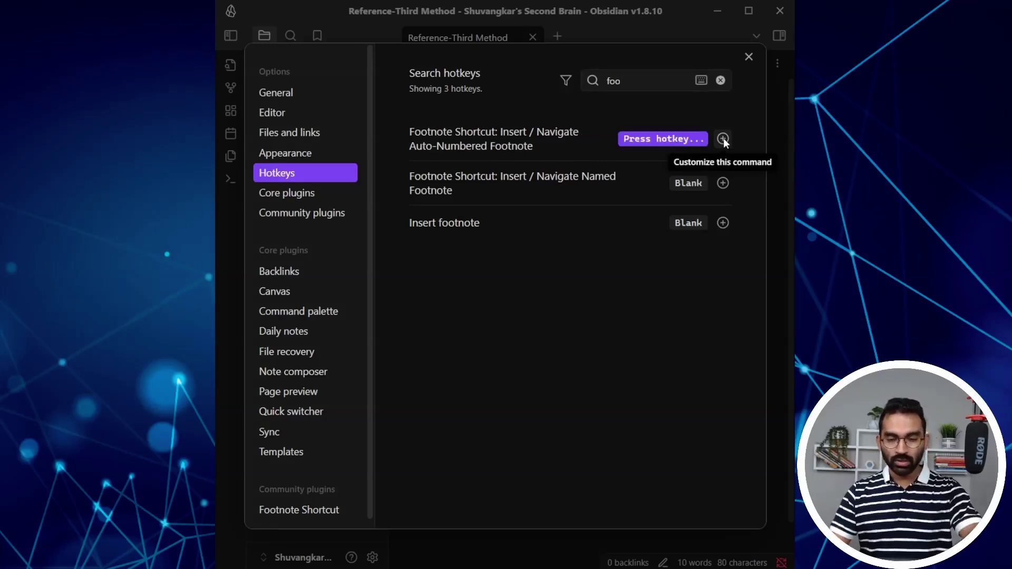
key(ctrl+6)
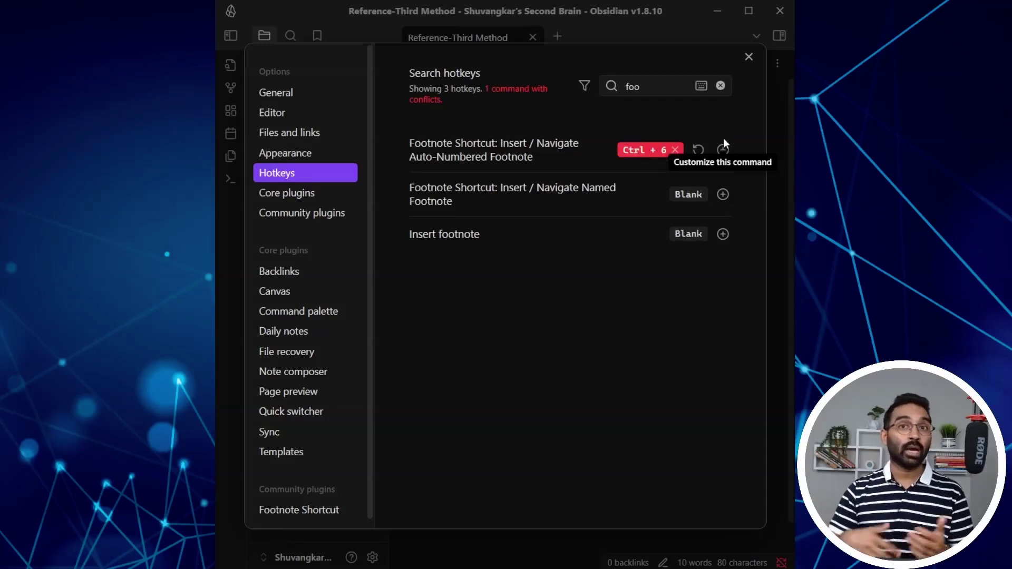
- Remove the conflicting Ctrl + 6 hotkey from the "Go to tab #6" command and leave the settings
click(720, 86)
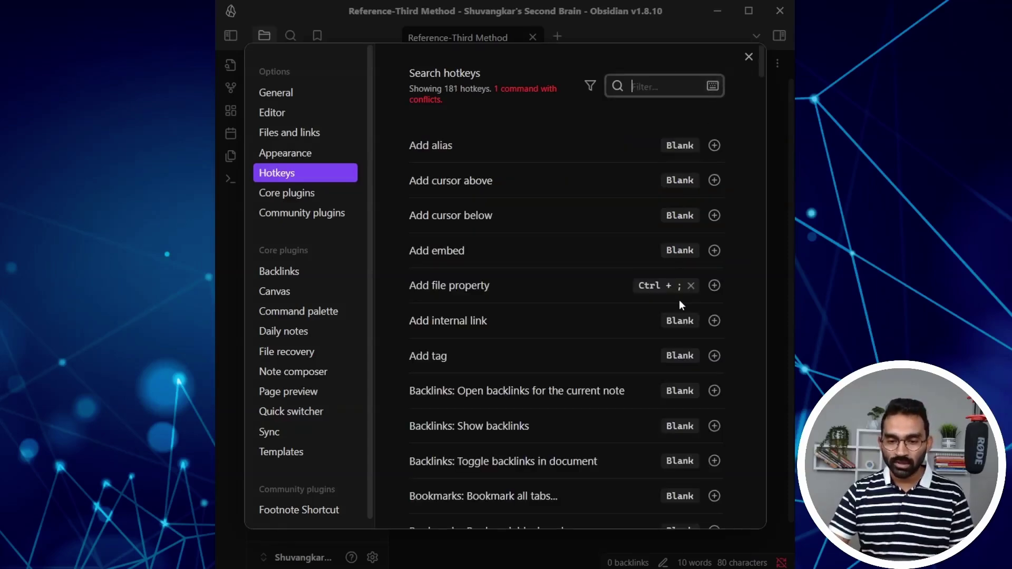
scroll(679, 300, down, 15)
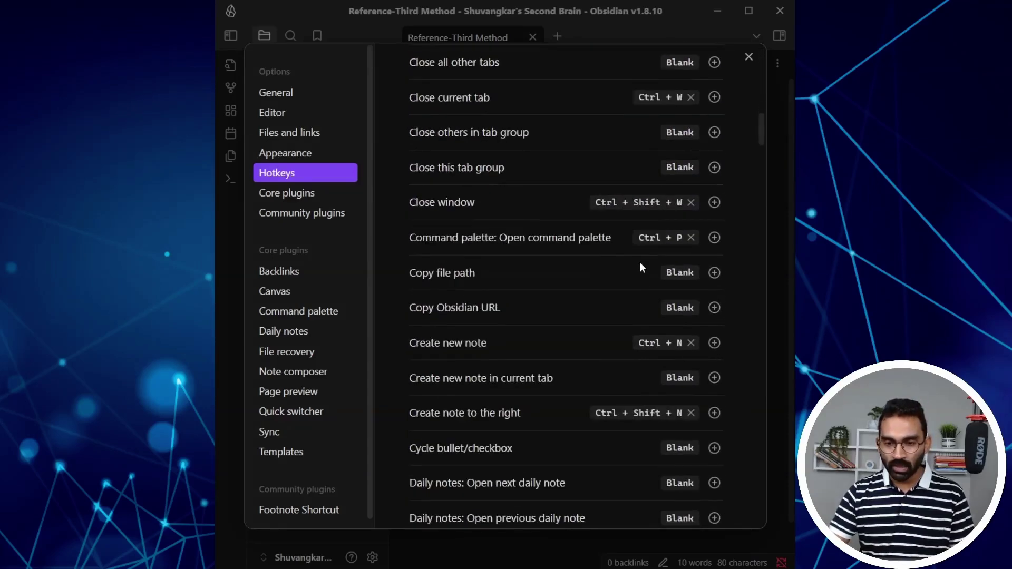
scroll(639, 263, down, 15)
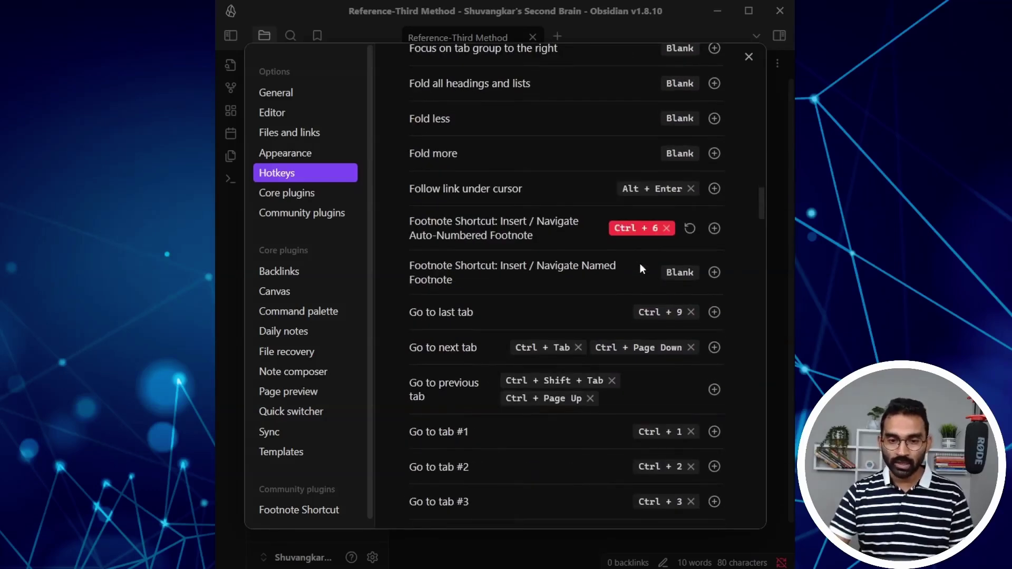
scroll(497, 359, down, 5)
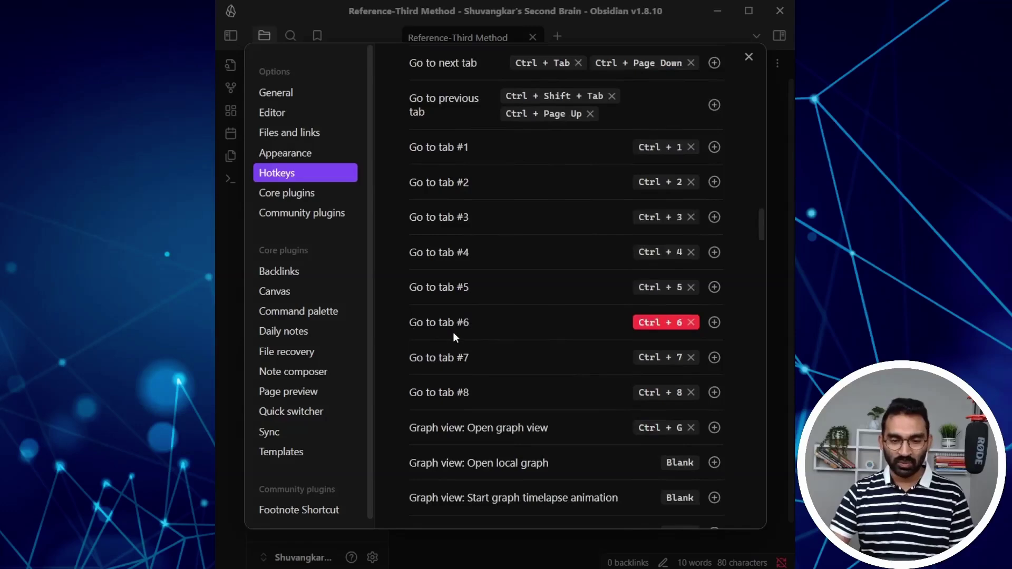
click(690, 323)
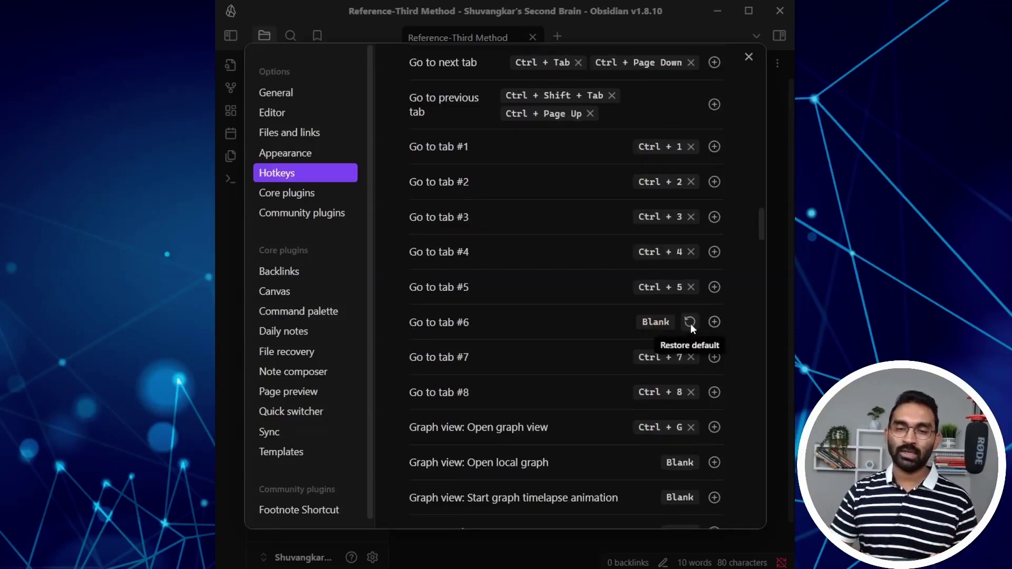
scroll(586, 173, up, 8)
click(748, 56)
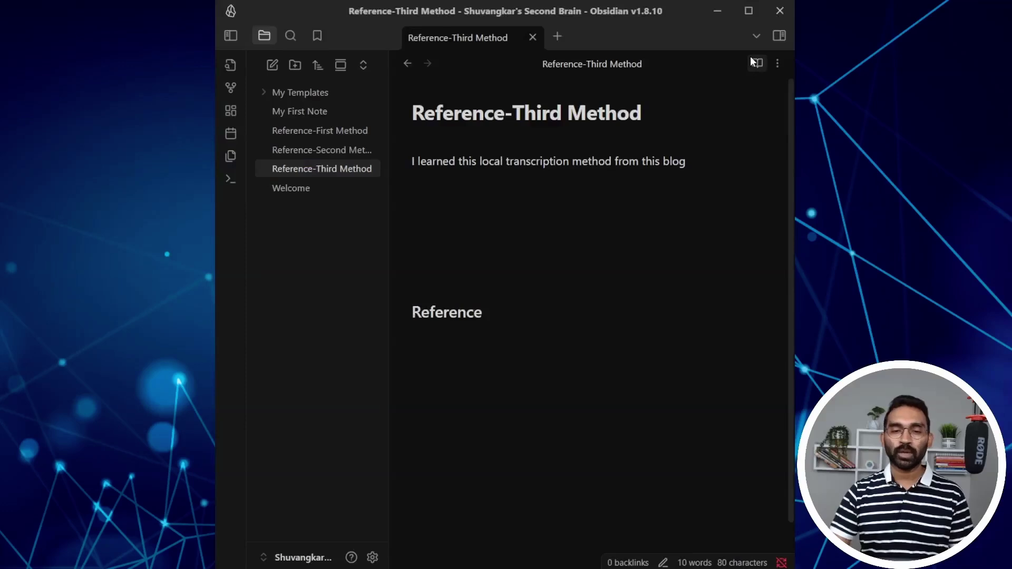
- Insert an auto-numbered footnote after "this blog" in Reference-Third Method and enter the copied blog post URL as its text under Reference
click(347, 133)
click(319, 154)
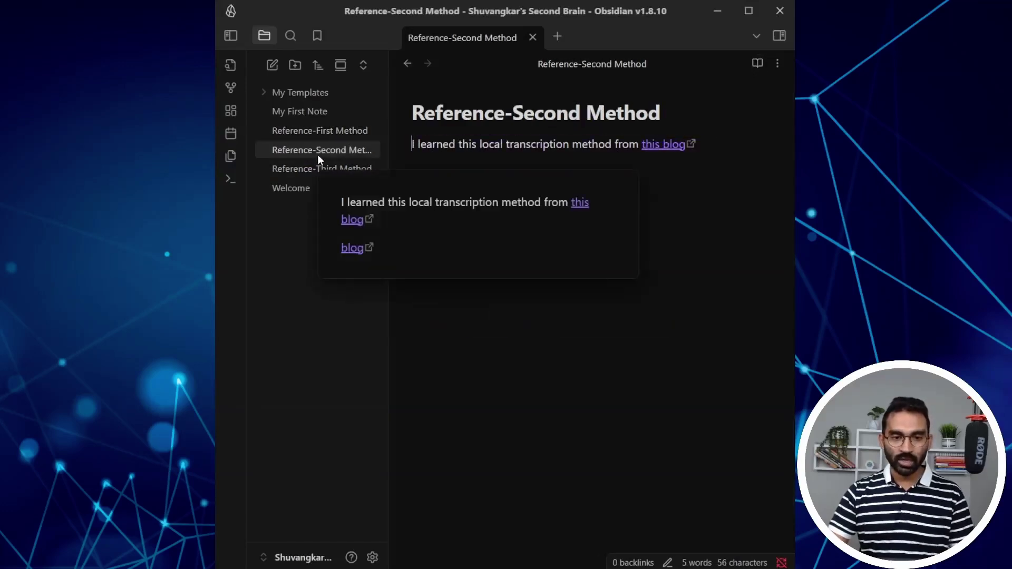
click(333, 170)
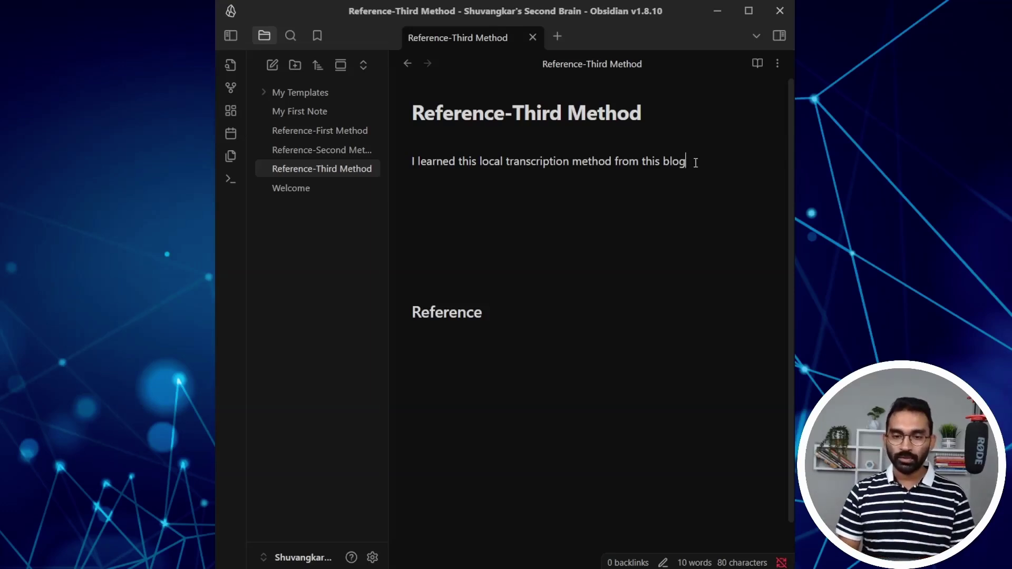
key(alt+f)
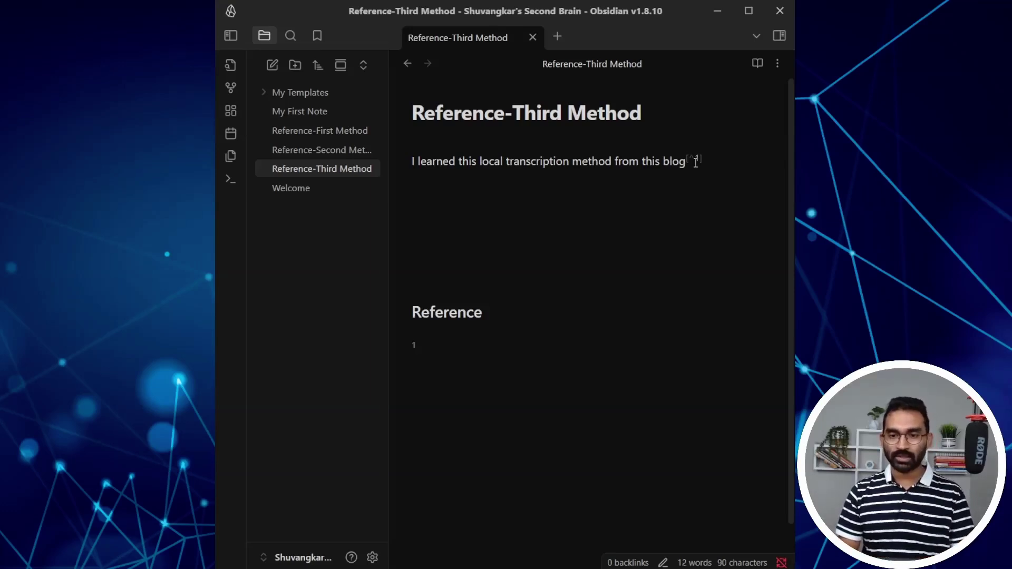
drag(705, 159, 686, 160)
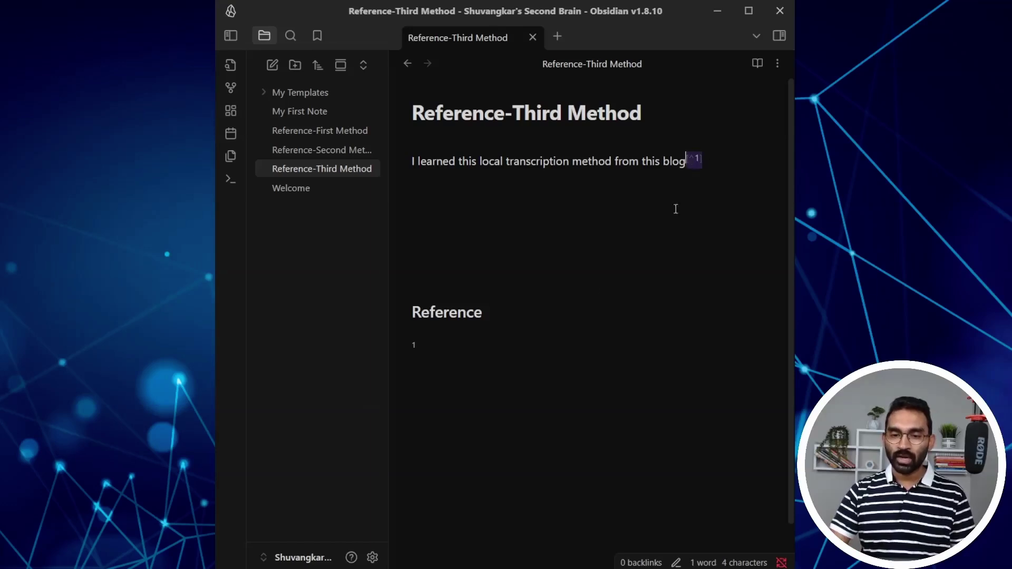
click(446, 356)
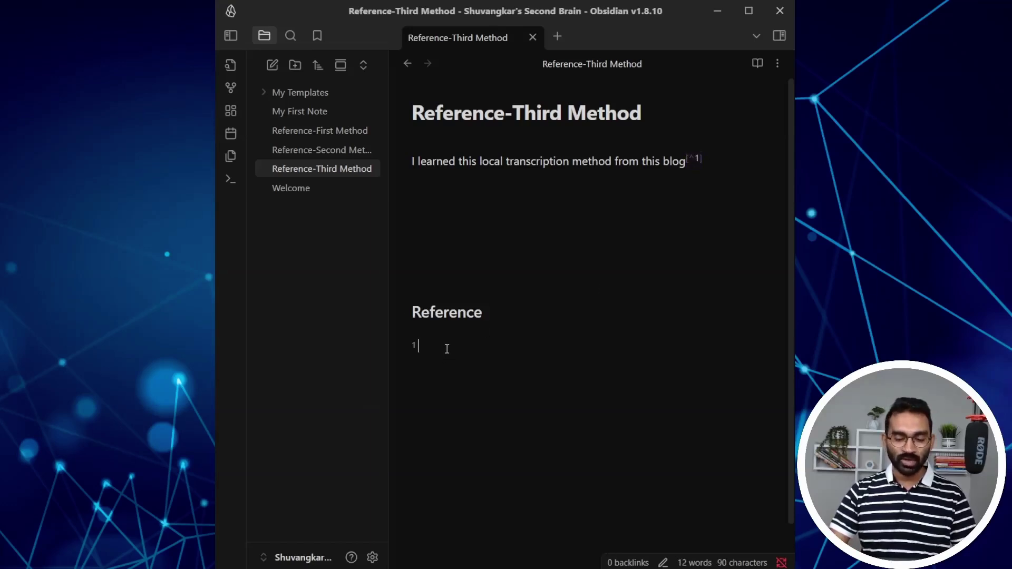
text(https://blog.shuvangkardas.com/how-to-transcribe-locally)
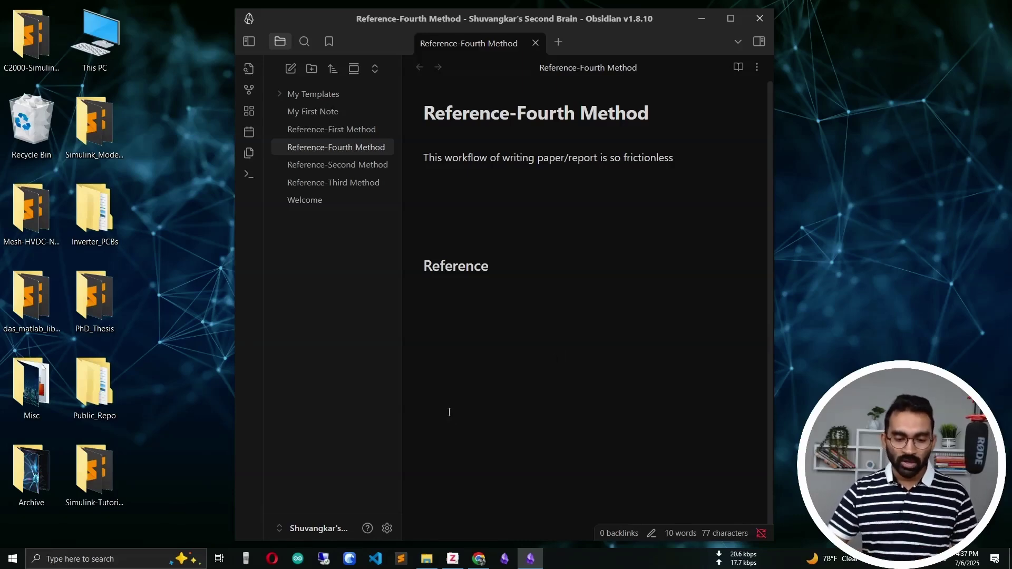
- Search the community plugins for "citation", install and enable the Citations plugin, and open its settings
click(387, 528)
click(331, 207)
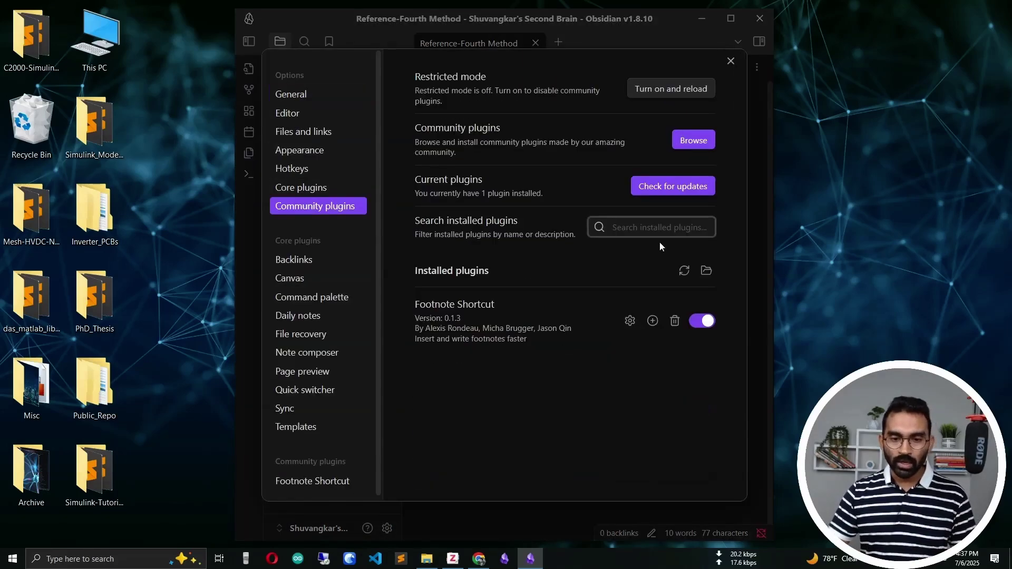
click(687, 140)
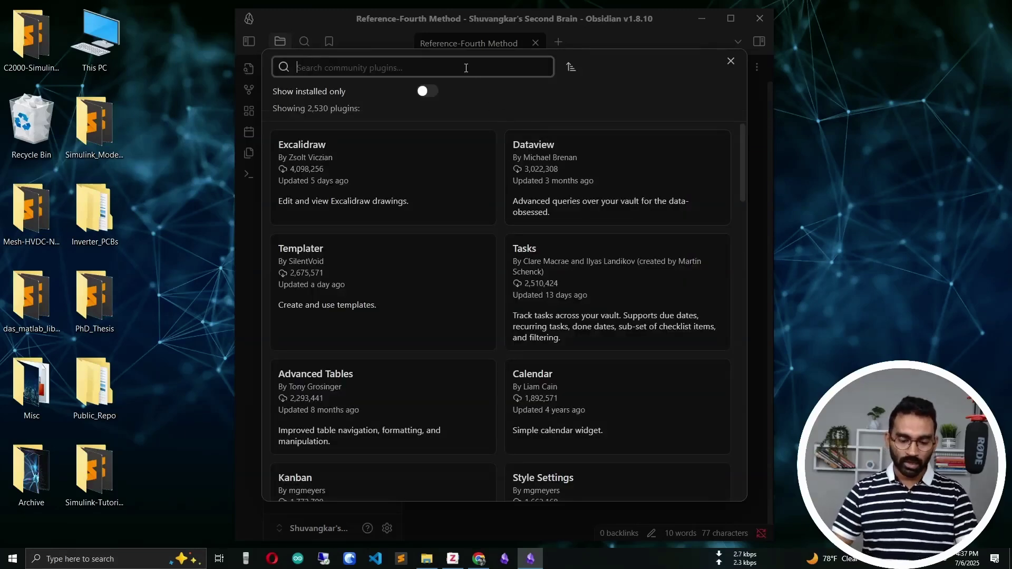
text(citation)
click(350, 269)
click(509, 267)
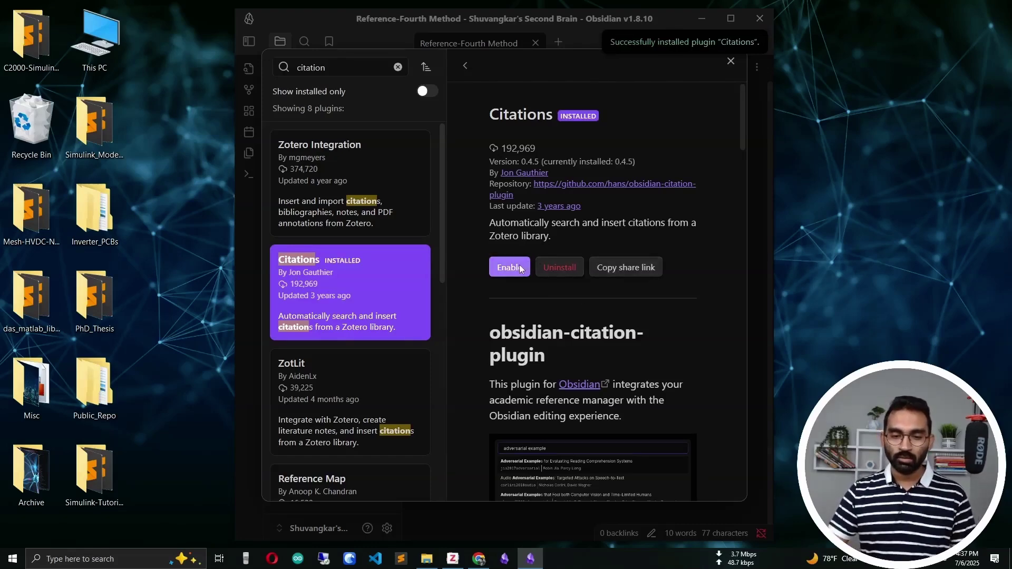
click(520, 268)
click(730, 60)
scroll(317, 406, down, 2)
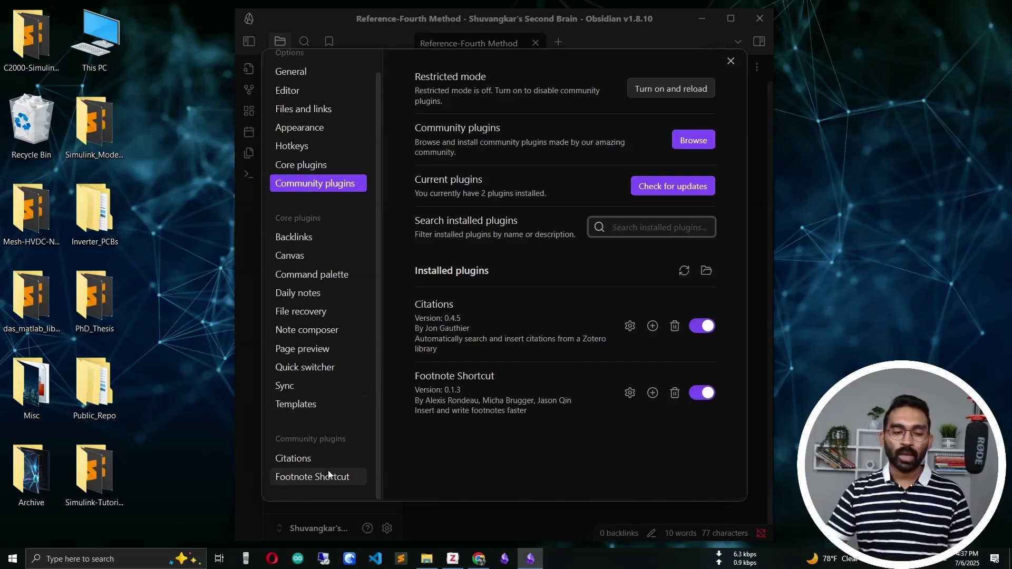
click(323, 460)
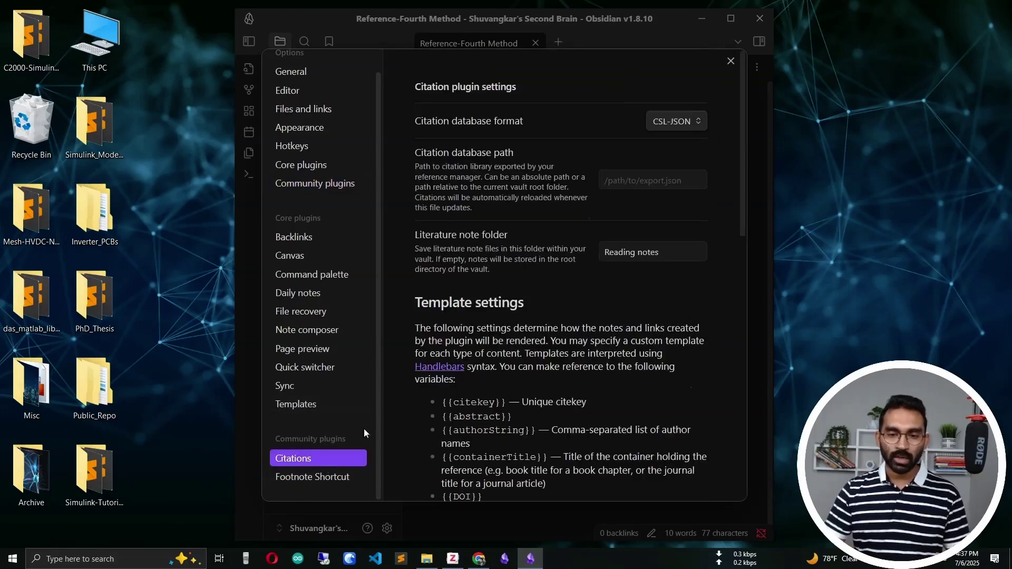
- Look over the Citations plugin settings, including the database format, the citation database path and the literature note folder
scroll(580, 221, down, 4)
scroll(578, 263, up, 4)
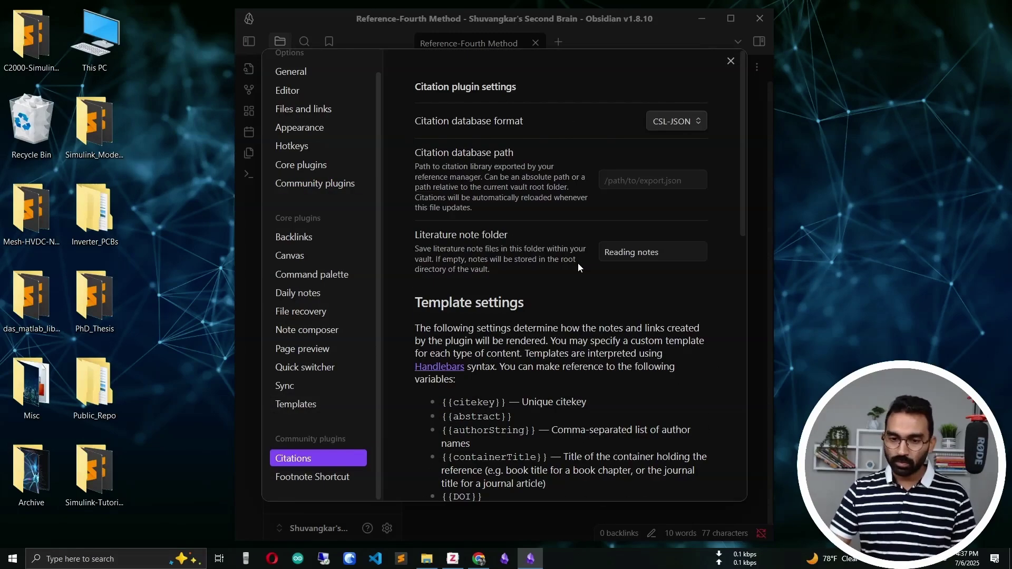
scroll(579, 285, down, 10)
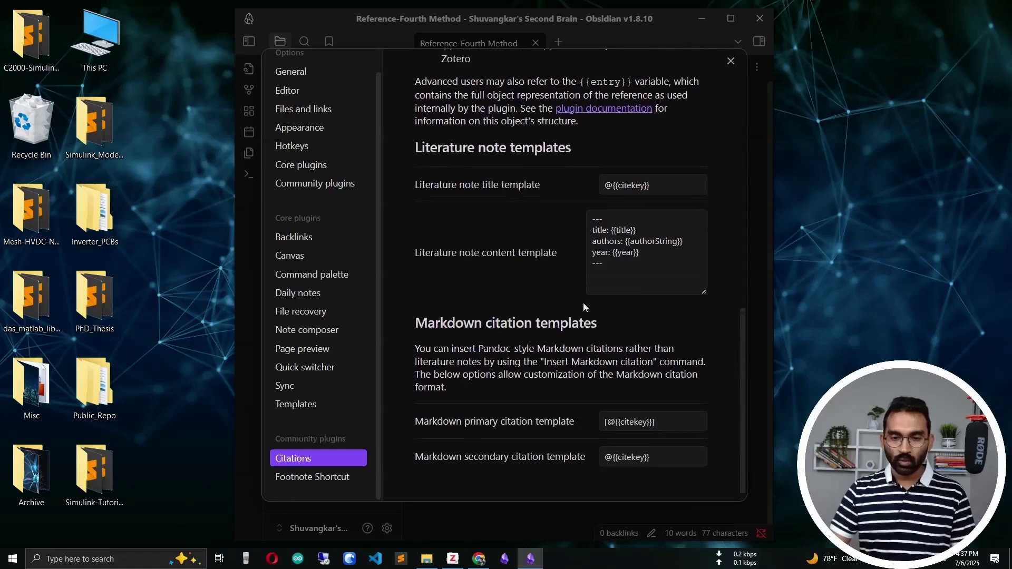
scroll(583, 303, up, 10)
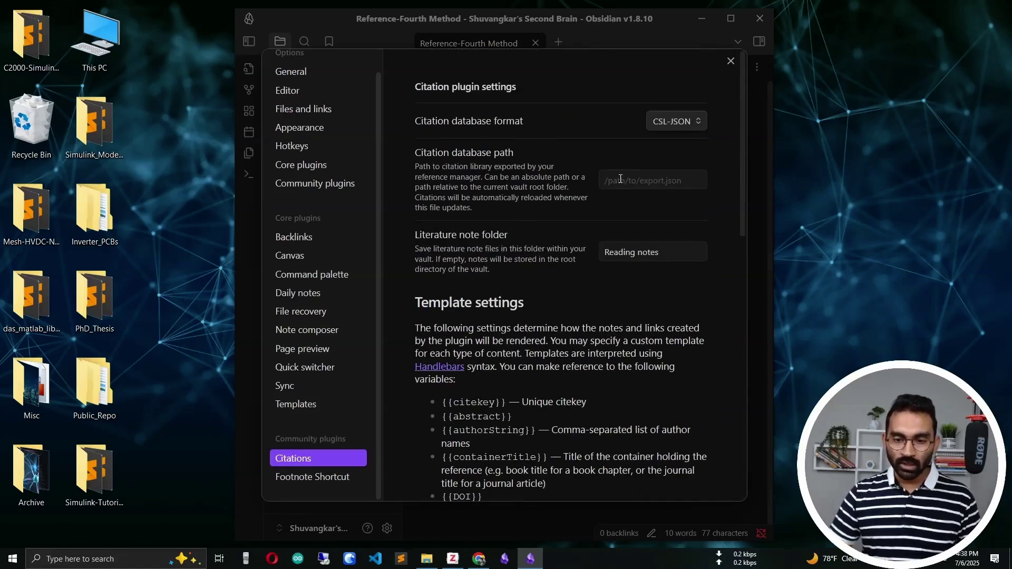
click(622, 180)
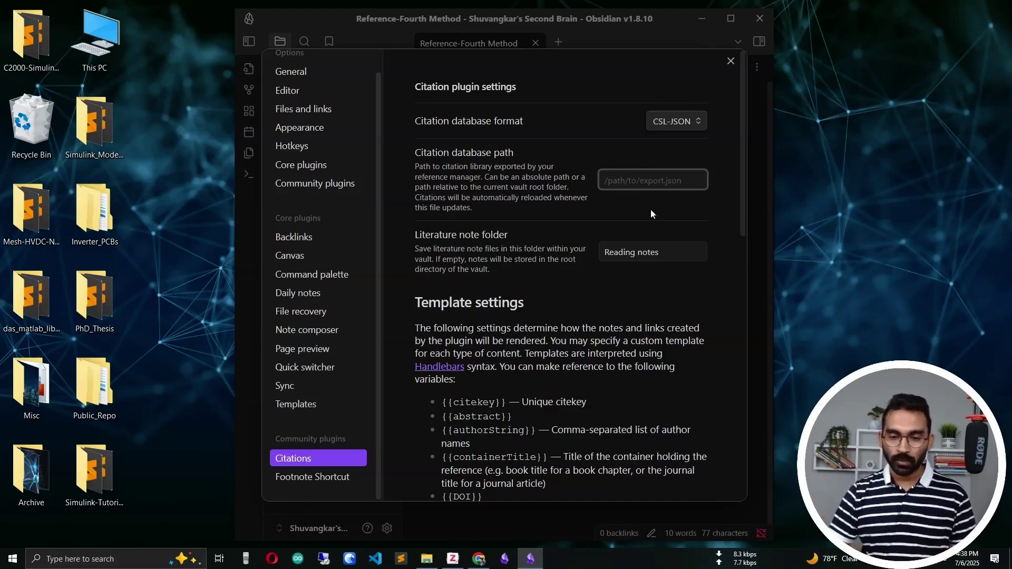
- Examine the available template variables, the literature note title and content templates, and the Markdown citation templates of the Citations plugin
scroll(553, 309, down, 1)
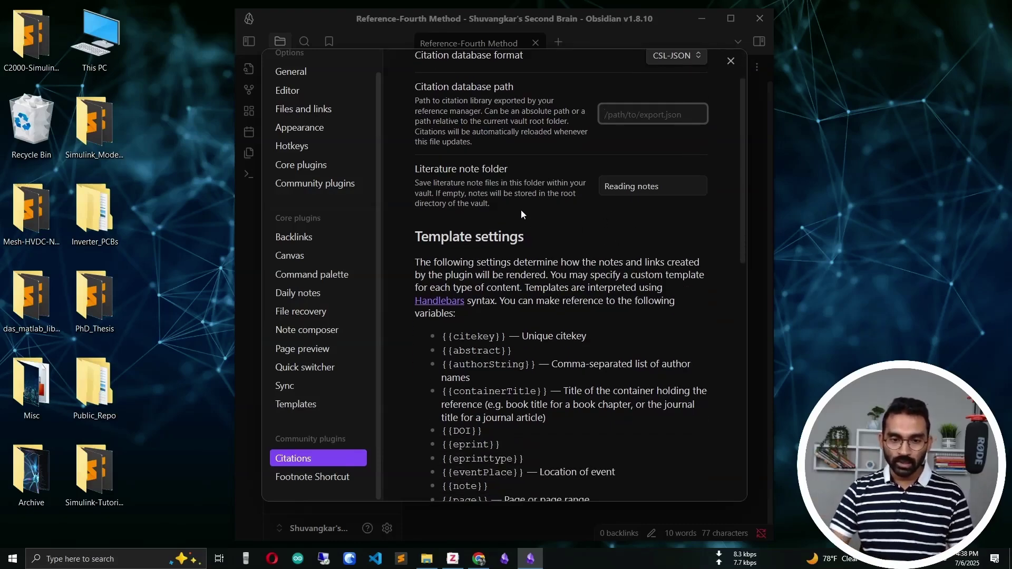
scroll(521, 213, down, 2)
scroll(458, 153, down, 1)
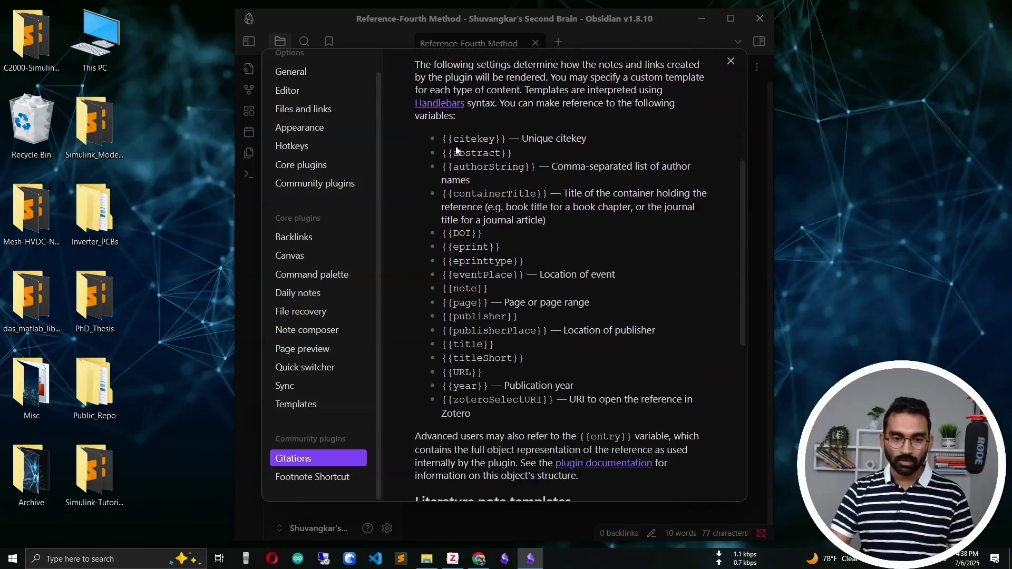
scroll(461, 231, down, 1)
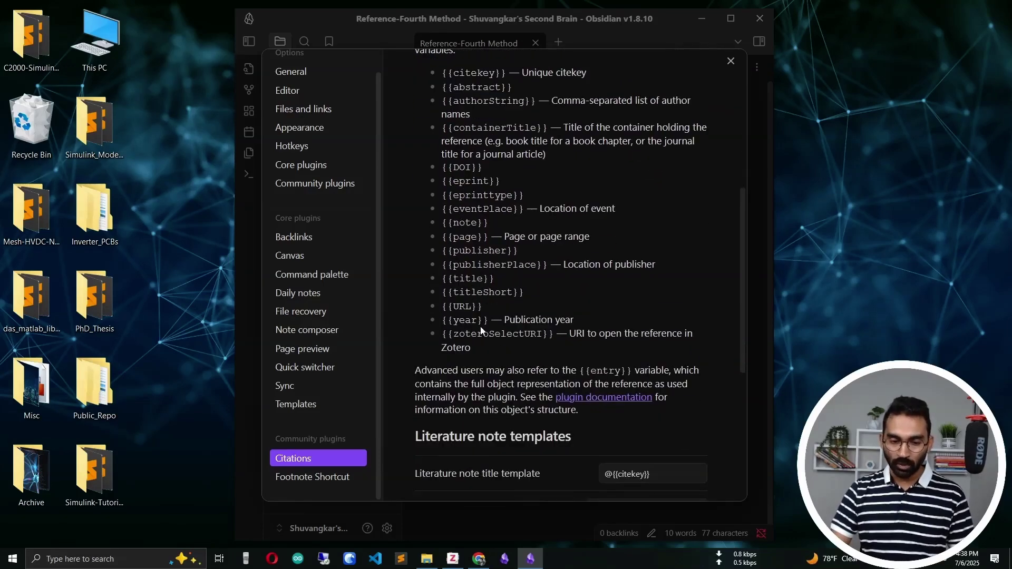
scroll(480, 331, down, 2)
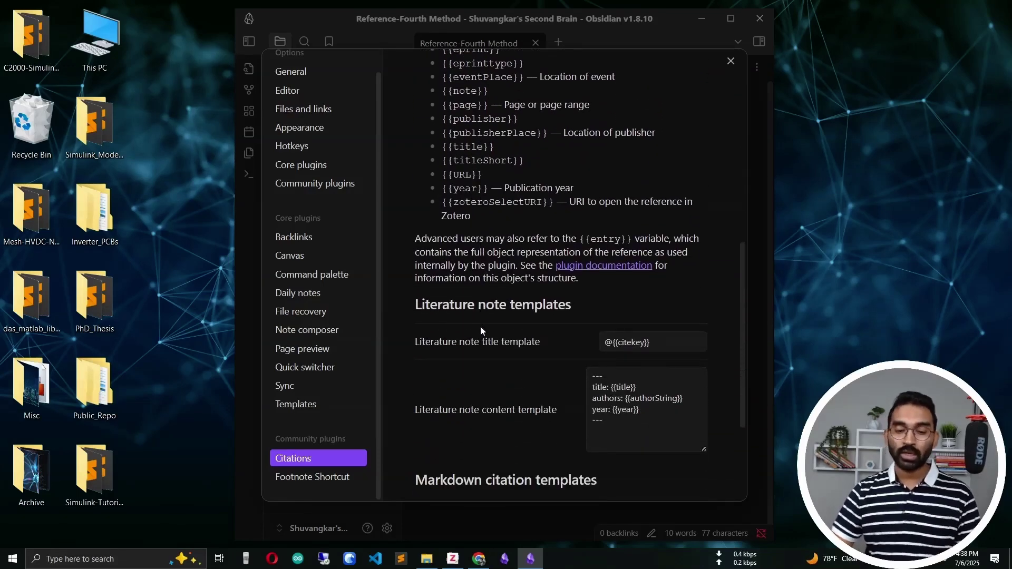
scroll(558, 353, up, 8)
scroll(576, 342, down, 8)
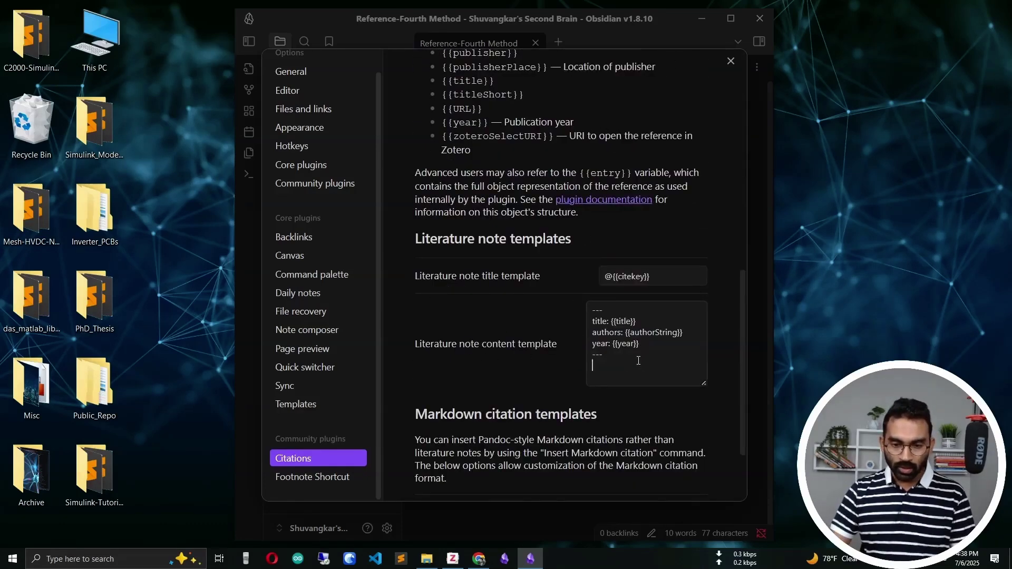
drag(628, 367, 583, 320)
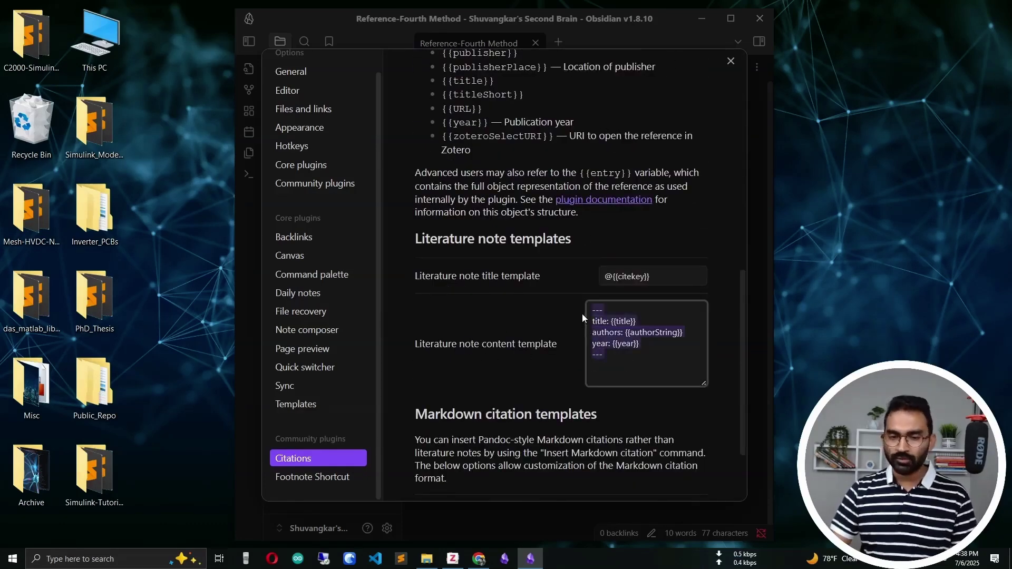
scroll(582, 314, up, 3)
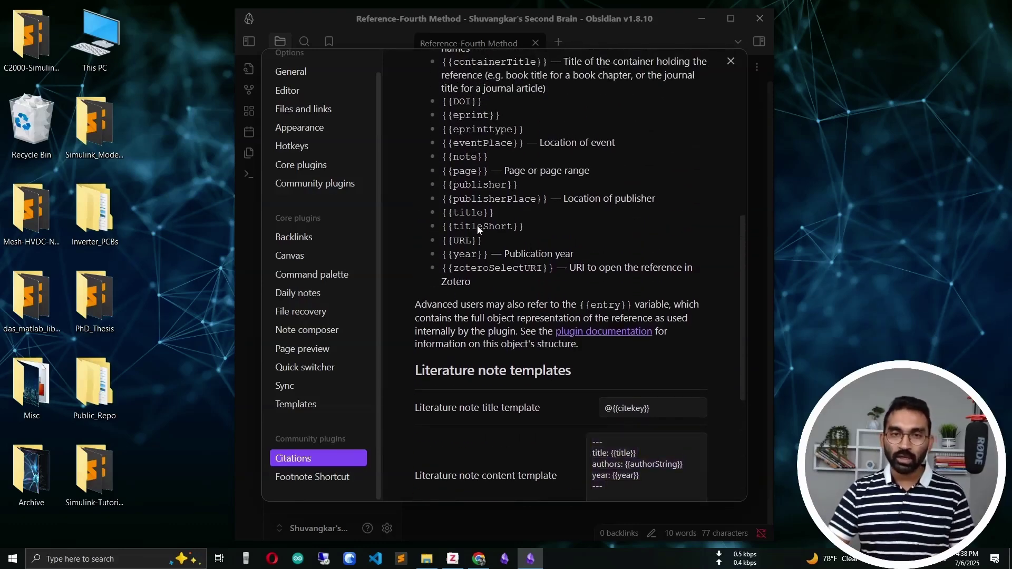
scroll(492, 236, down, 4)
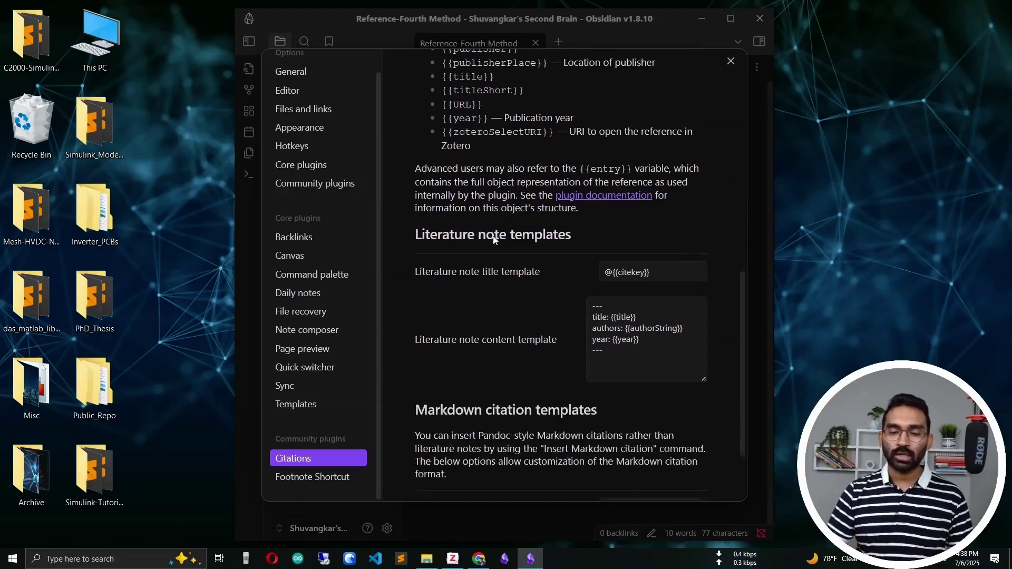
scroll(522, 301, down, 1)
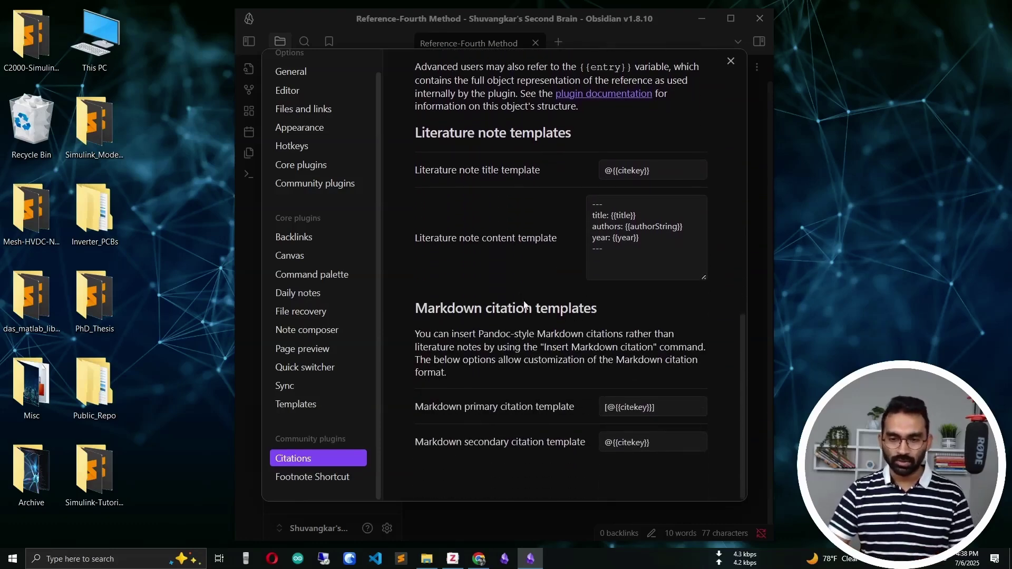
scroll(557, 230, up, 12)
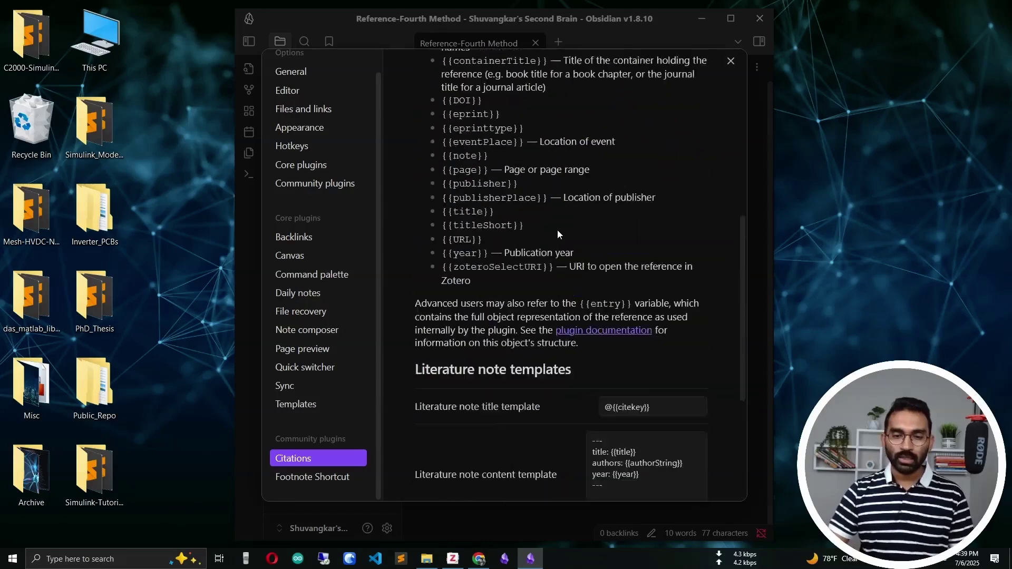
click(627, 146)
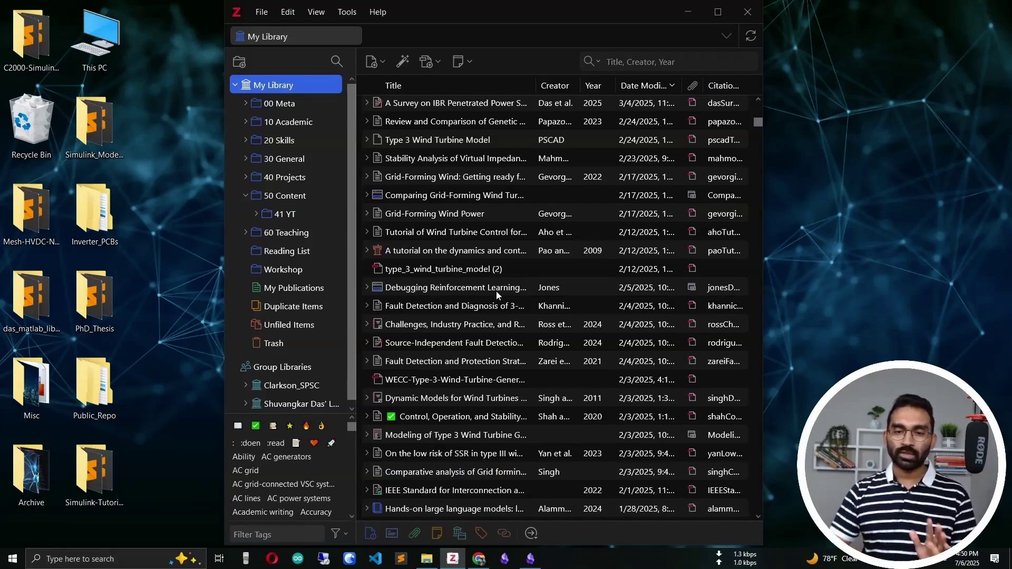
scroll(495, 292, down, 10)
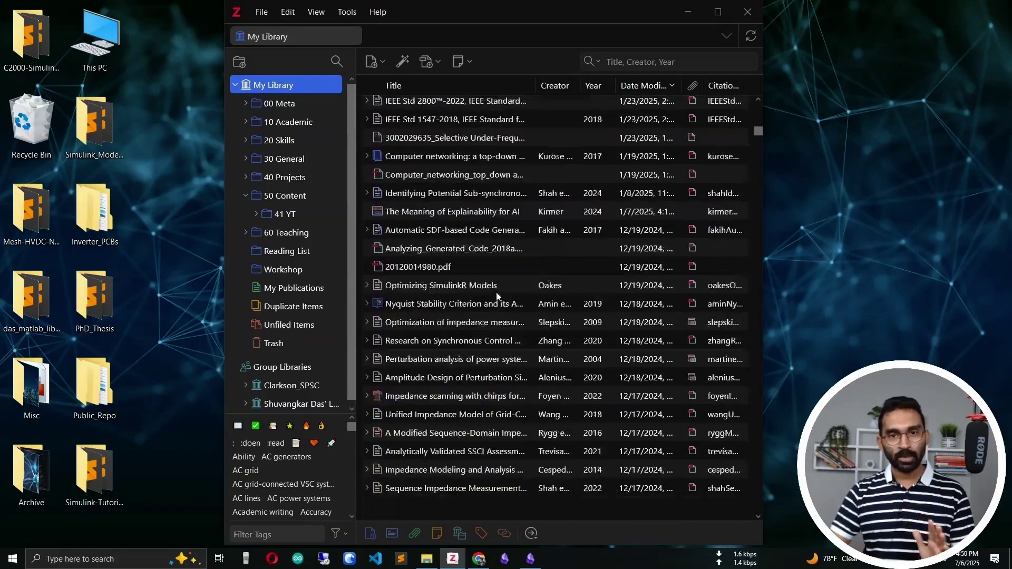
scroll(495, 292, down, 5)
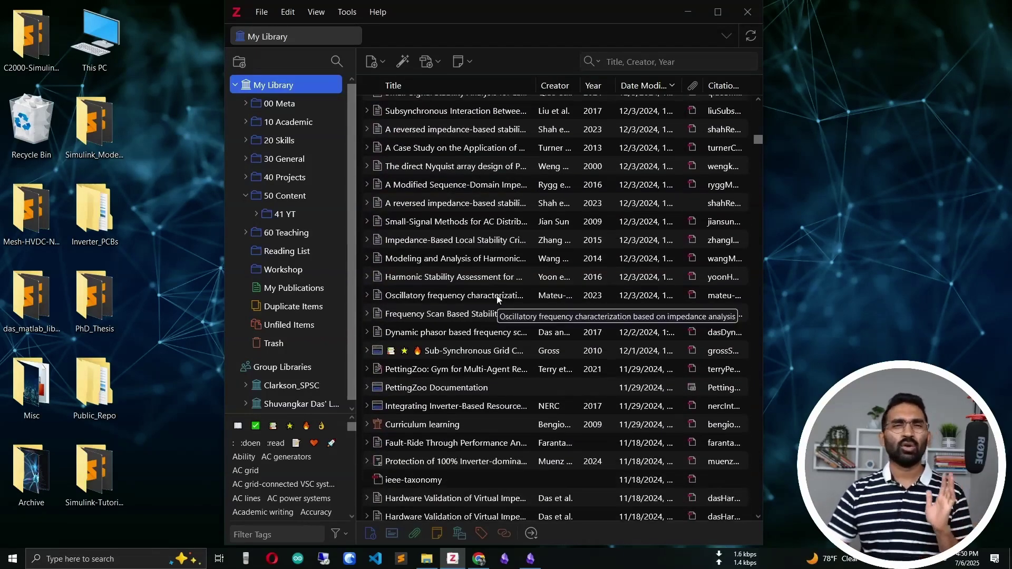
scroll(496, 299, down, 4)
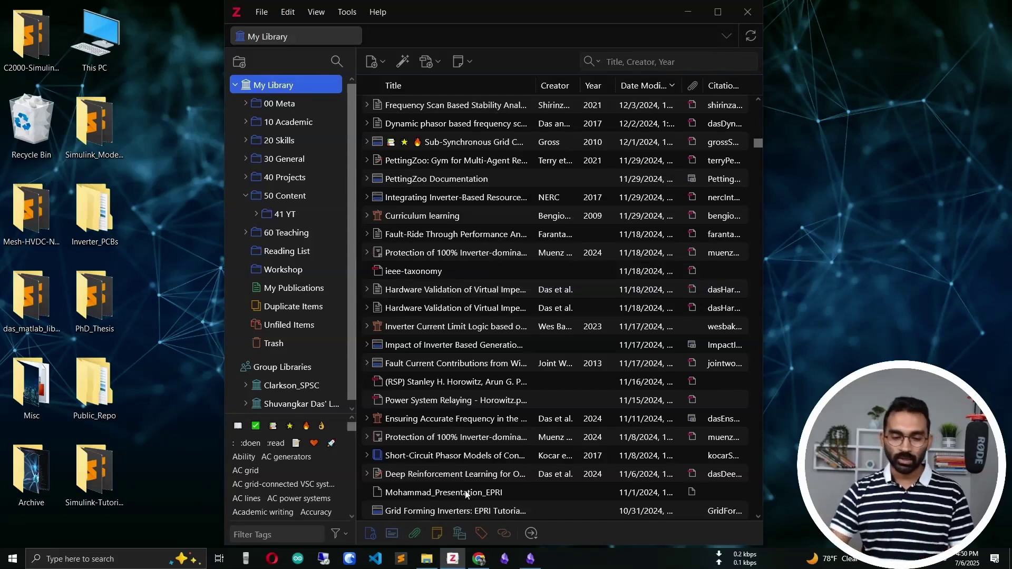
- Switch to Chrome, search Google for "better bibtex" in a new tab, and open the Better BibTeX for Zotero site
click(478, 559)
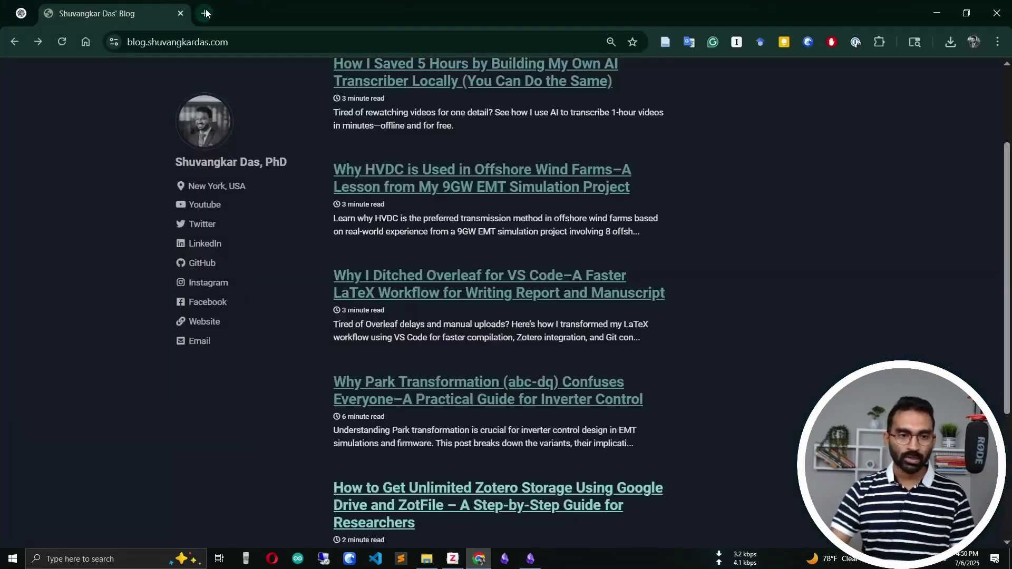
click(204, 13)
text(better)
key(Return)
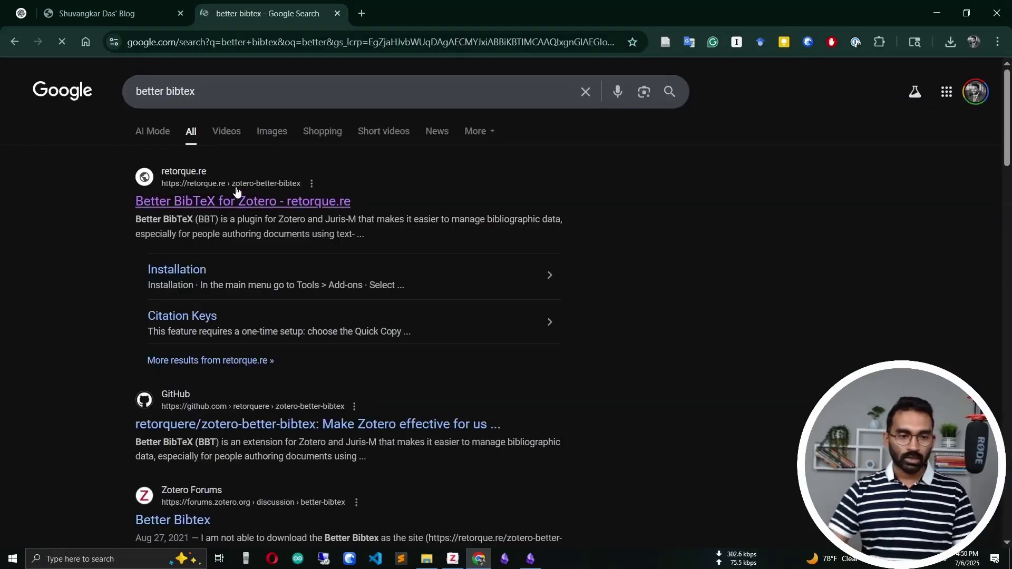
middle_click(239, 200)
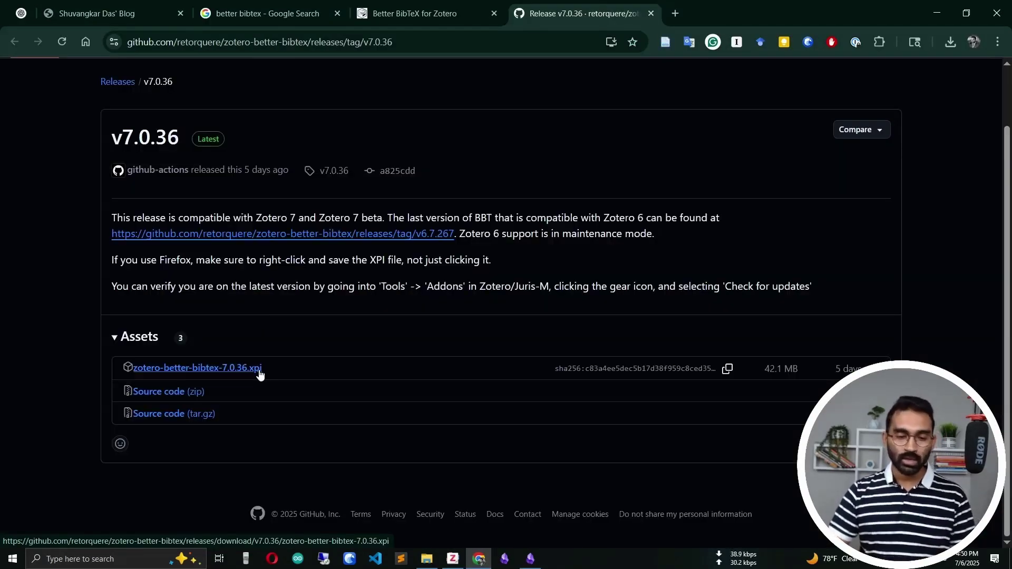
- Download zotero-better-bibtex-7.0.36.xpi from the v7.0.36 release page into the Downloads folder and check its download progress
click(259, 374)
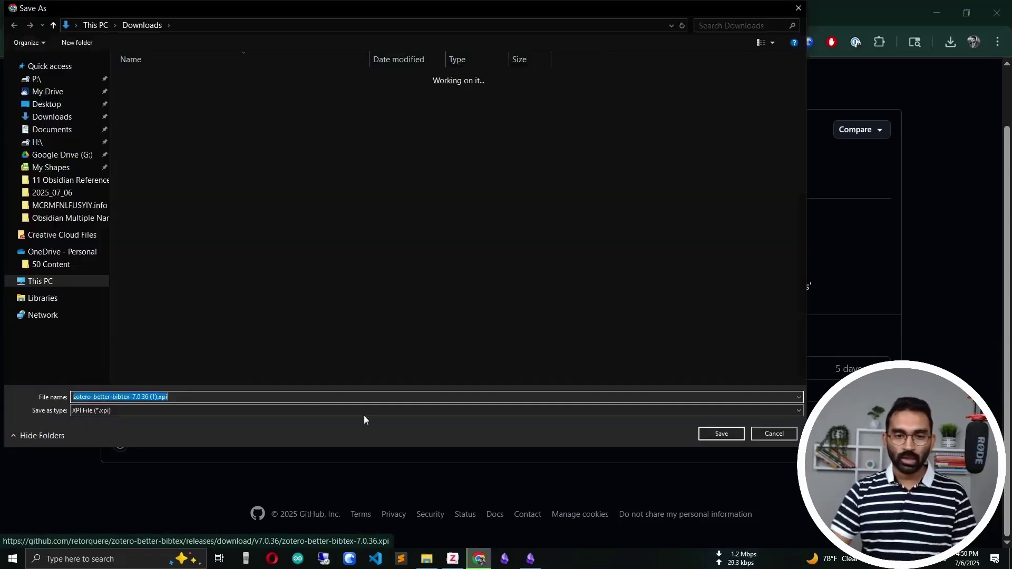
click(721, 433)
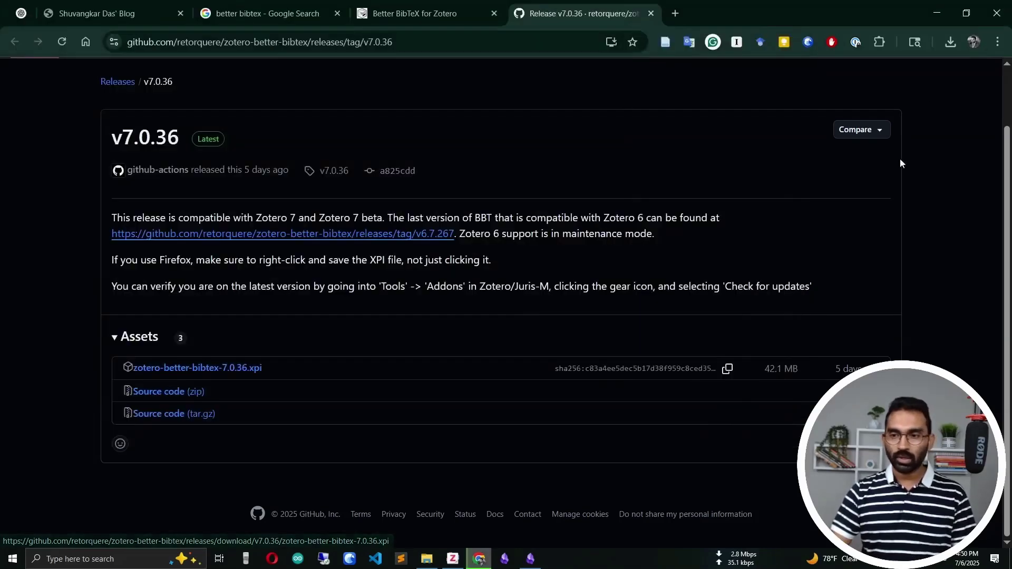
click(947, 48)
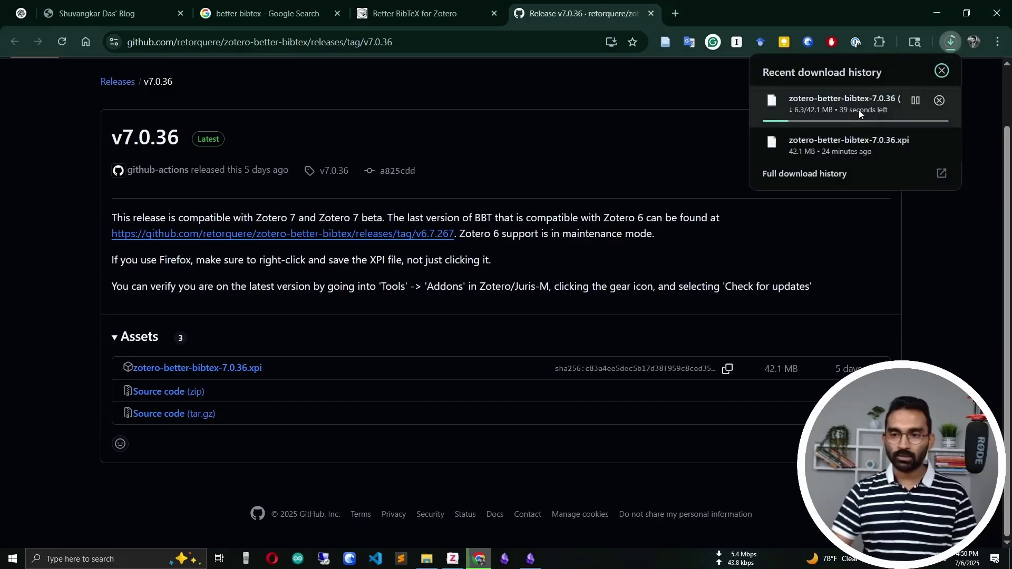
- Switch to Zotero and open its Plugins Manager
click(454, 560)
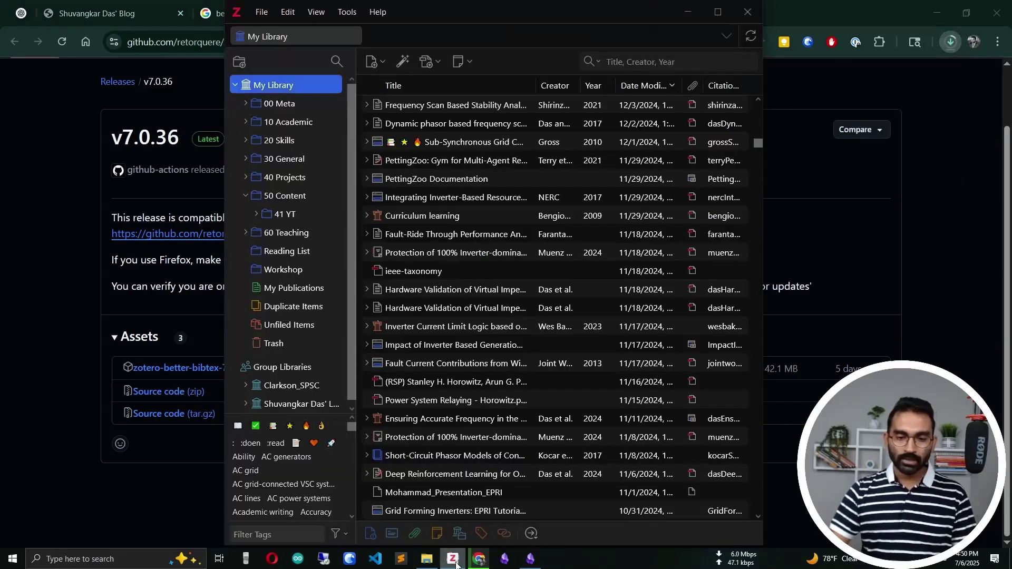
click(346, 17)
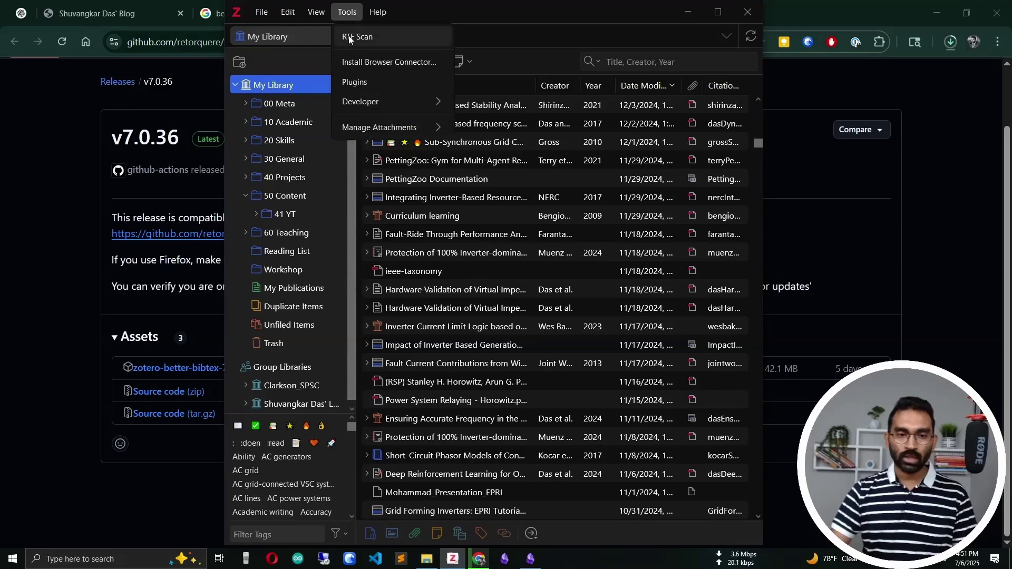
click(356, 81)
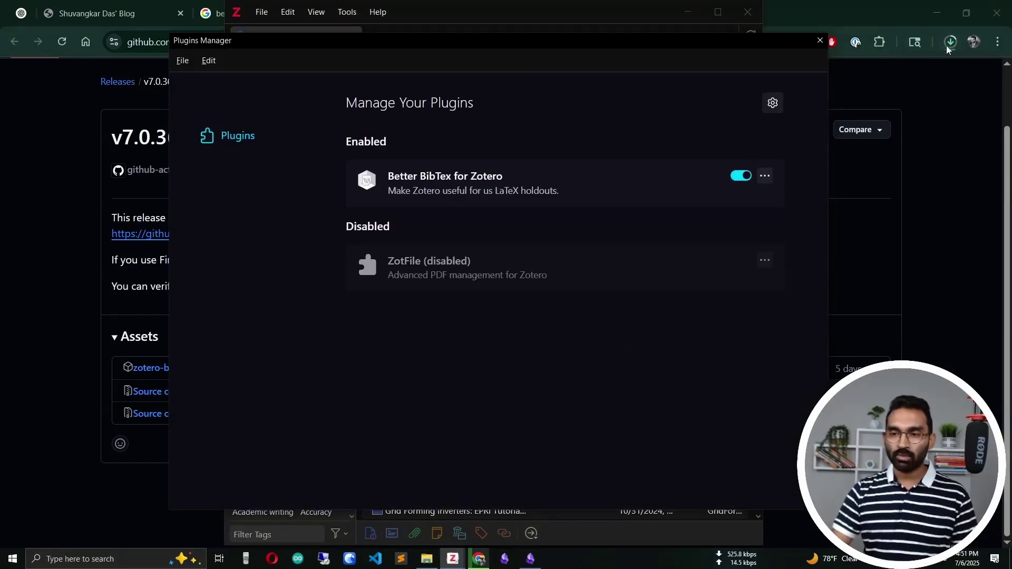
- Try to install the Better BibTeX .xpi file from Chrome's recent downloads into Zotero's Plugins Manager, and close the manager
click(948, 45)
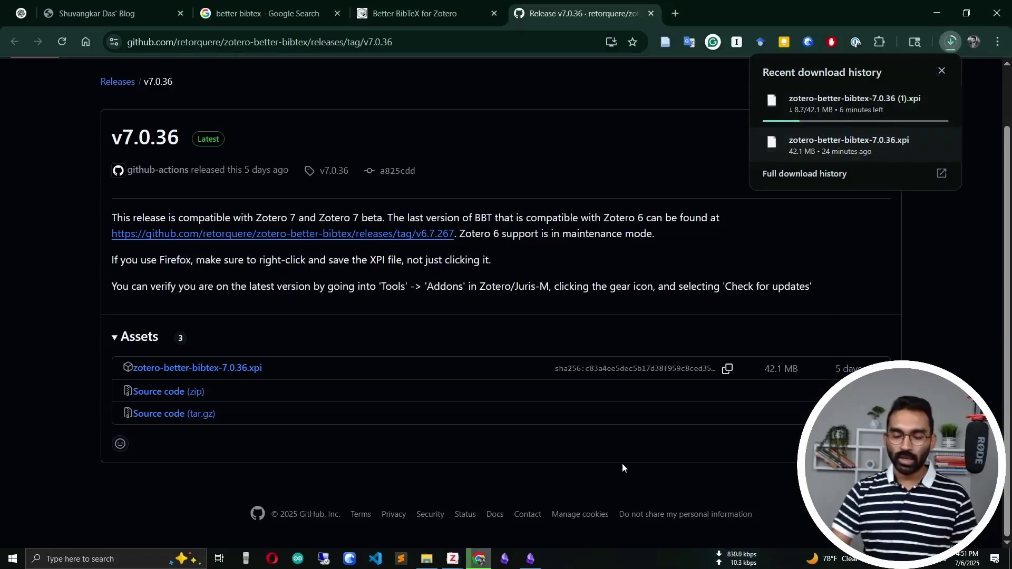
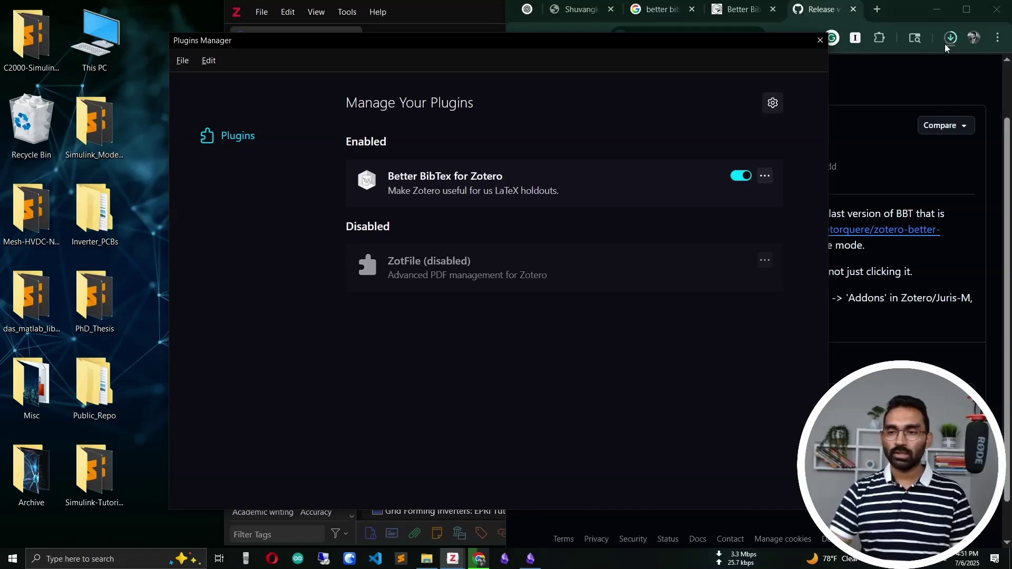
click(945, 42)
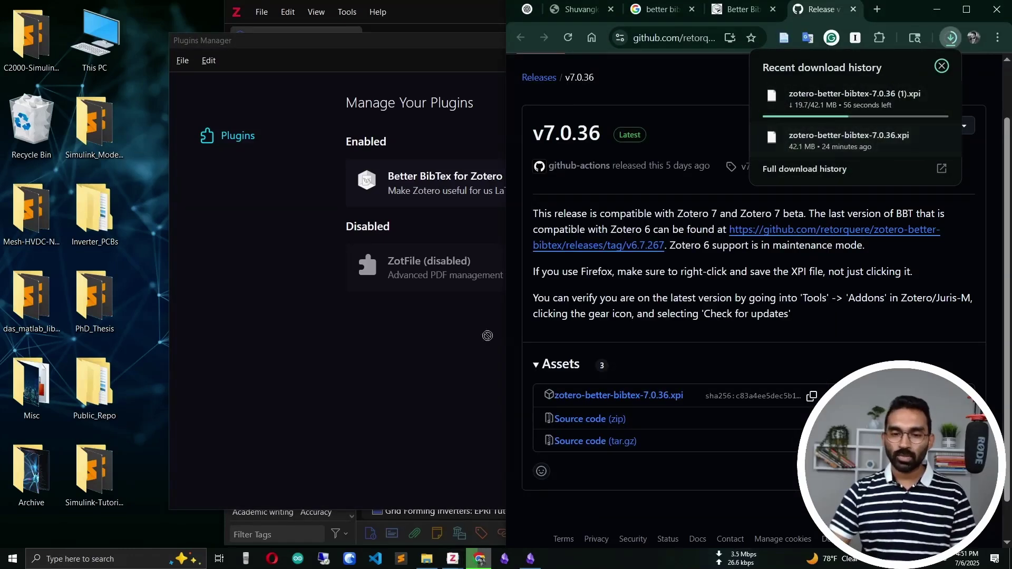
drag(487, 336, 437, 310)
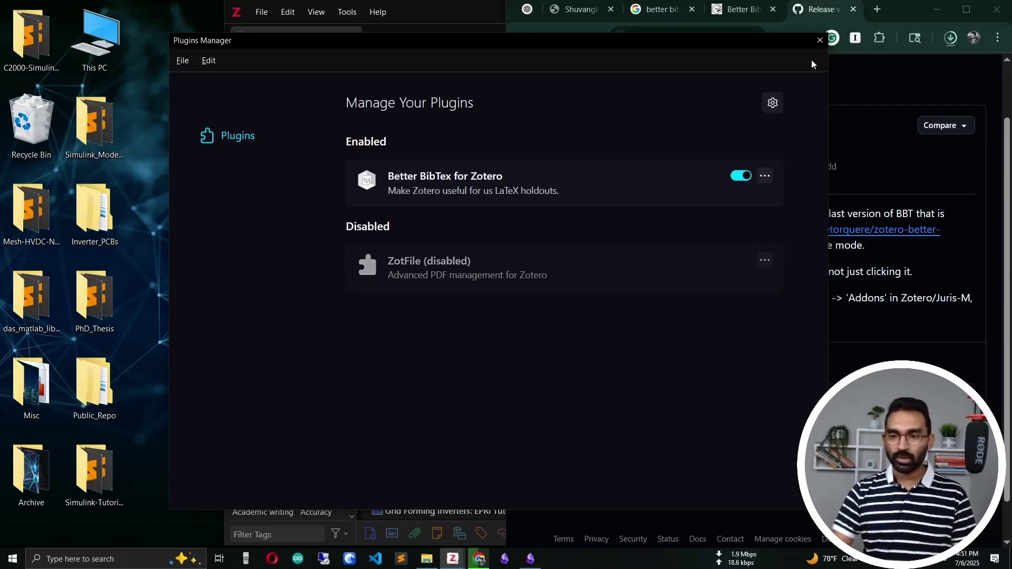
click(820, 40)
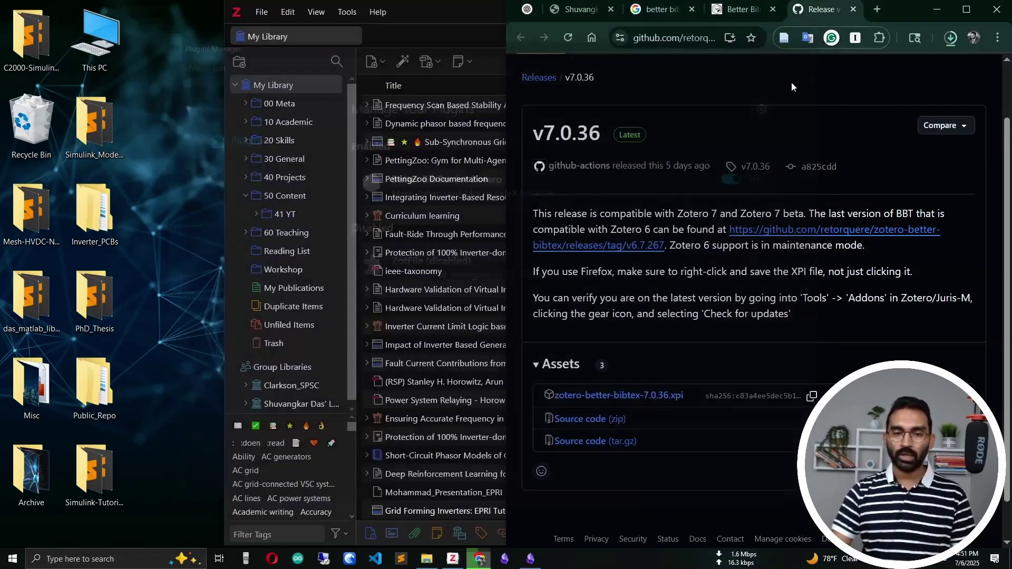
- Start exporting My Library from Zotero in Better CSL JSON format with Keep updated enabled, and browse to This PC as the save location
click(460, 13)
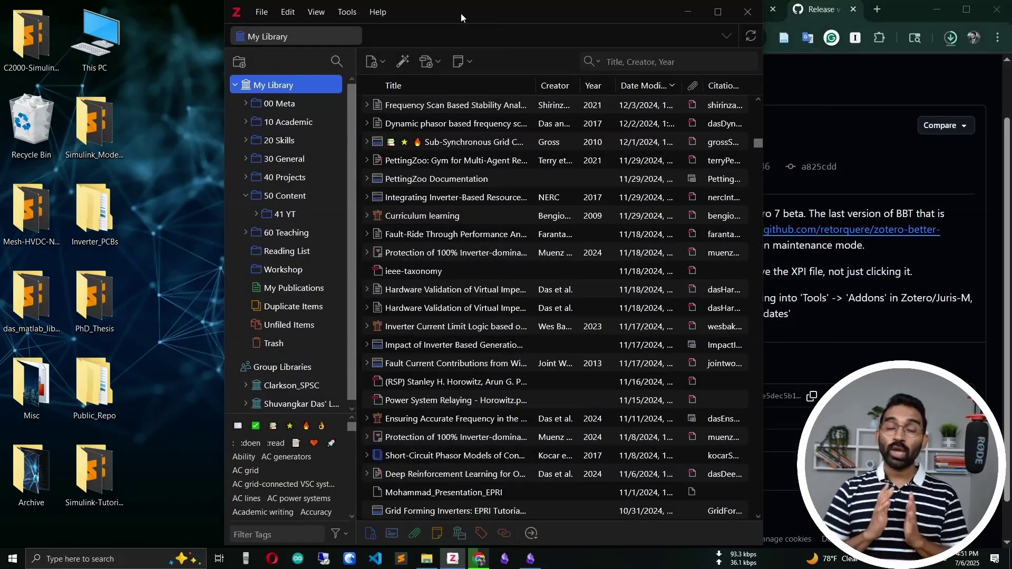
right_click(298, 86)
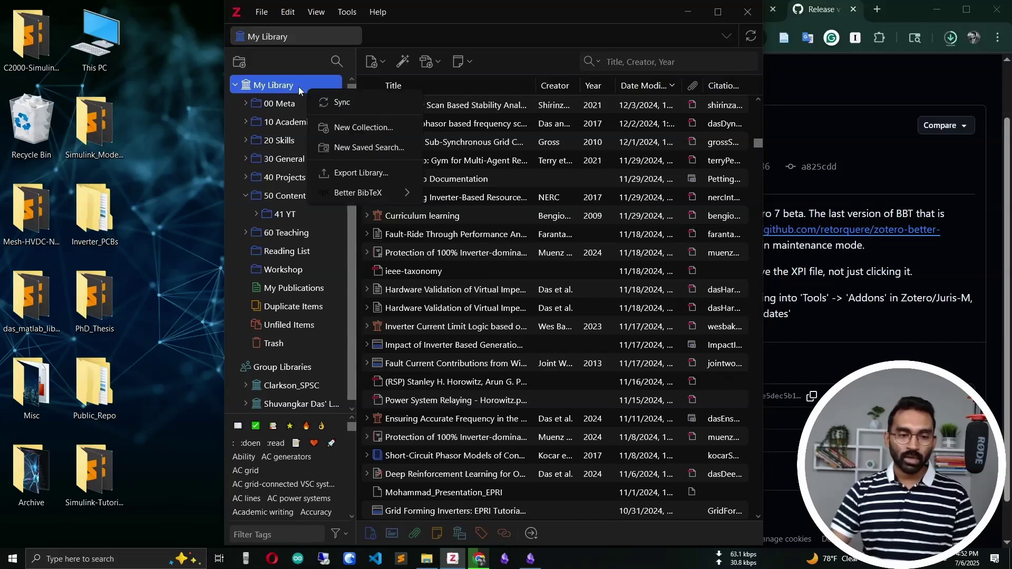
click(362, 176)
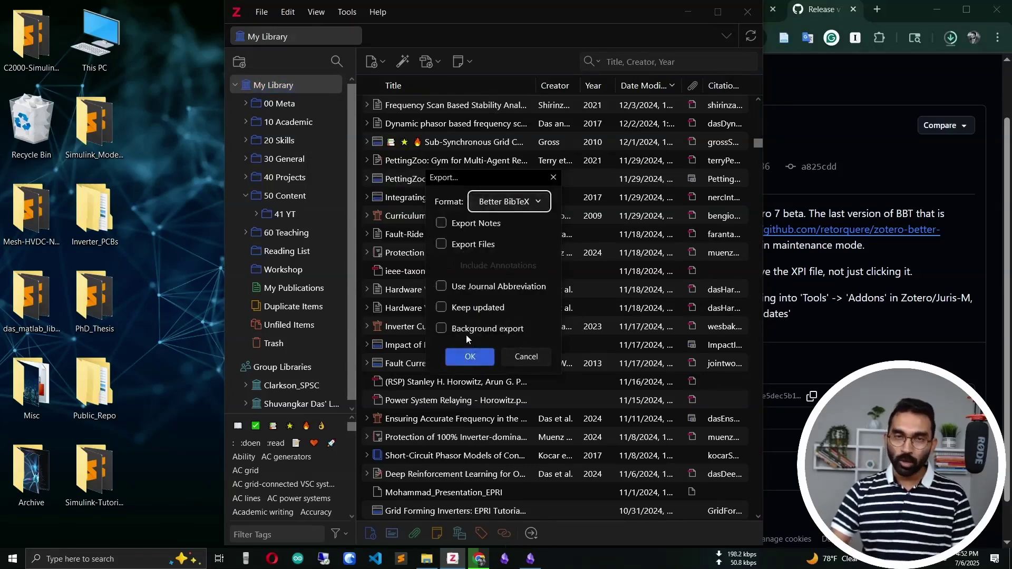
click(516, 203)
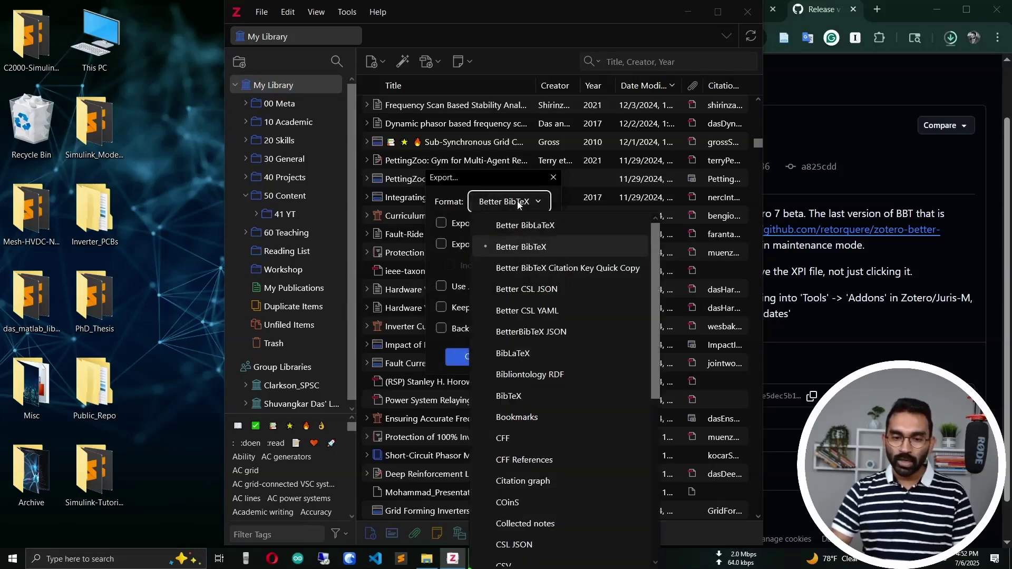
click(530, 289)
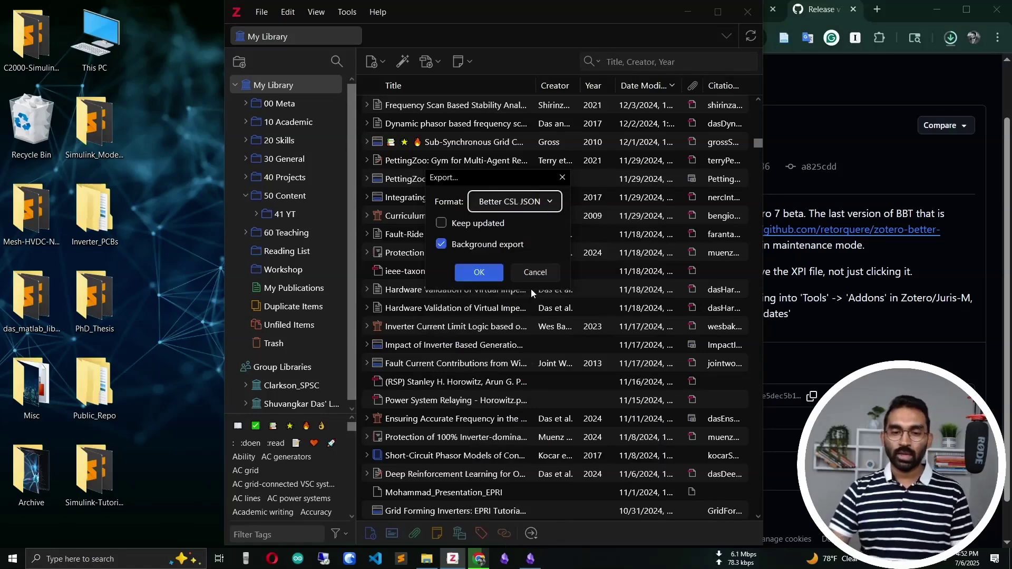
click(445, 224)
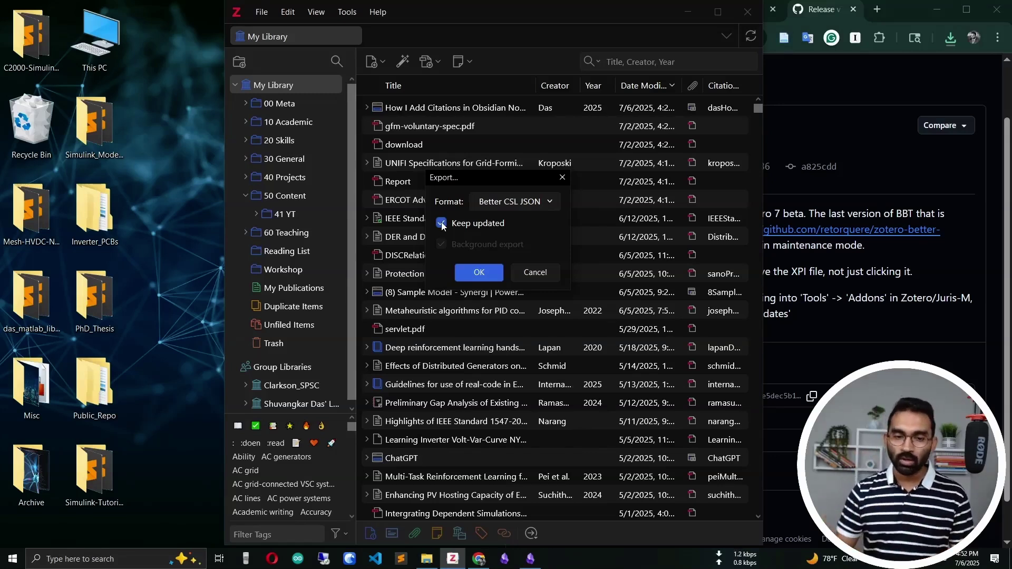
click(478, 273)
click(282, 284)
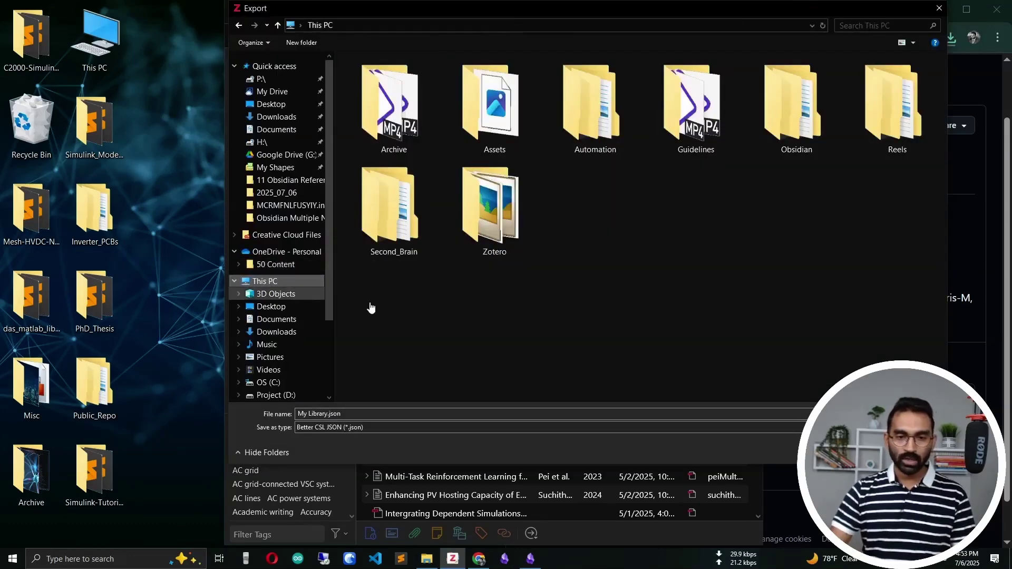
- Switch to Obsidian and create a new vault folder named Literatures
click(530, 559)
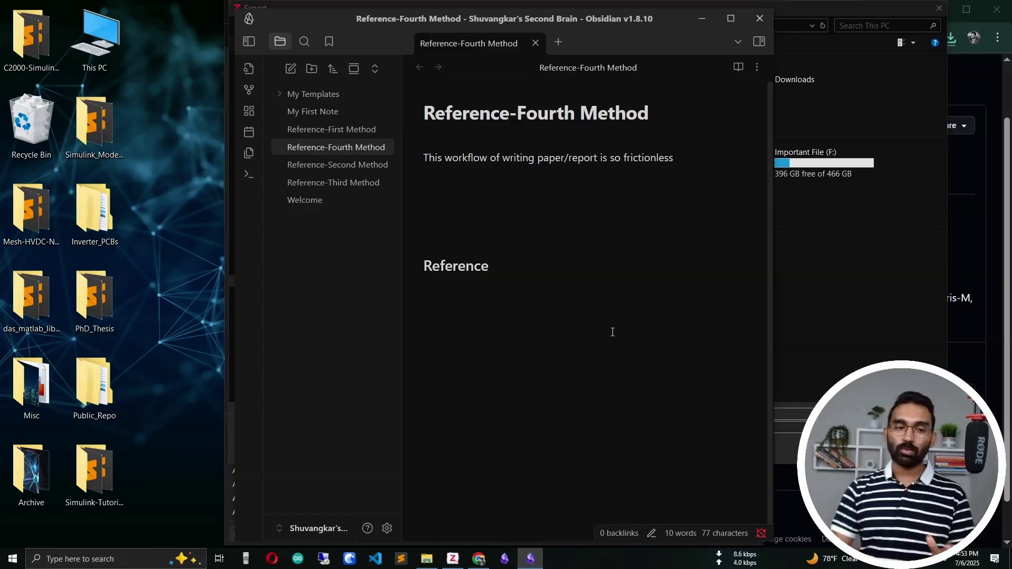
click(279, 99)
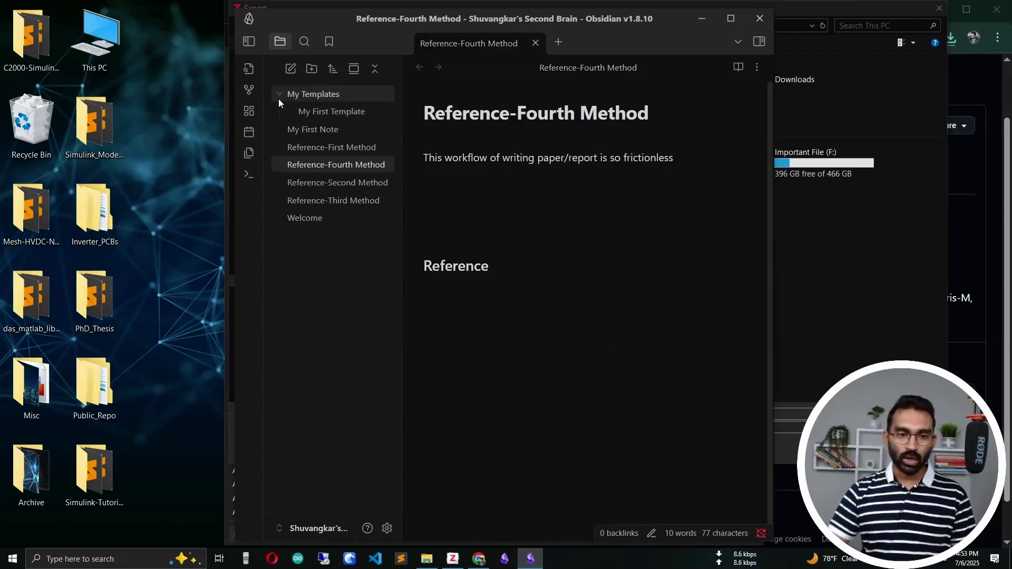
click(279, 99)
click(311, 69)
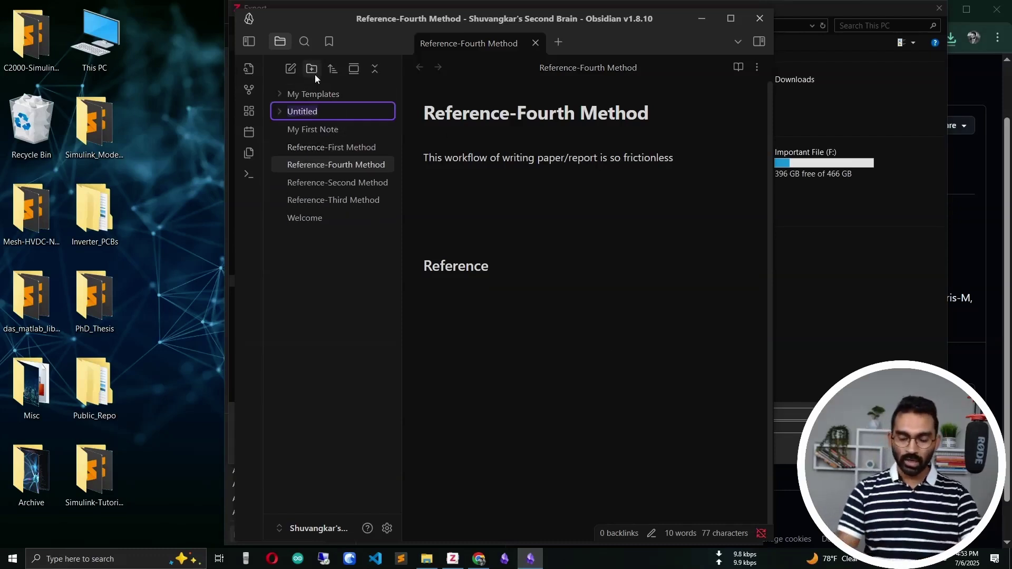
text(Literatures)
key(Return)
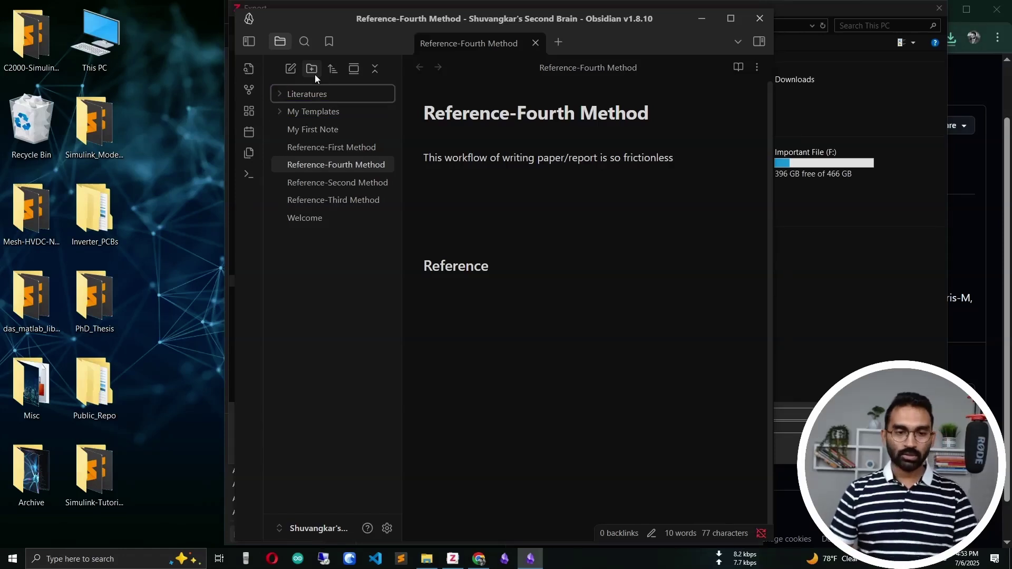
- Show the Literatures folder in the system file explorer, open it in a maximized window, and copy its full path
right_click(320, 94)
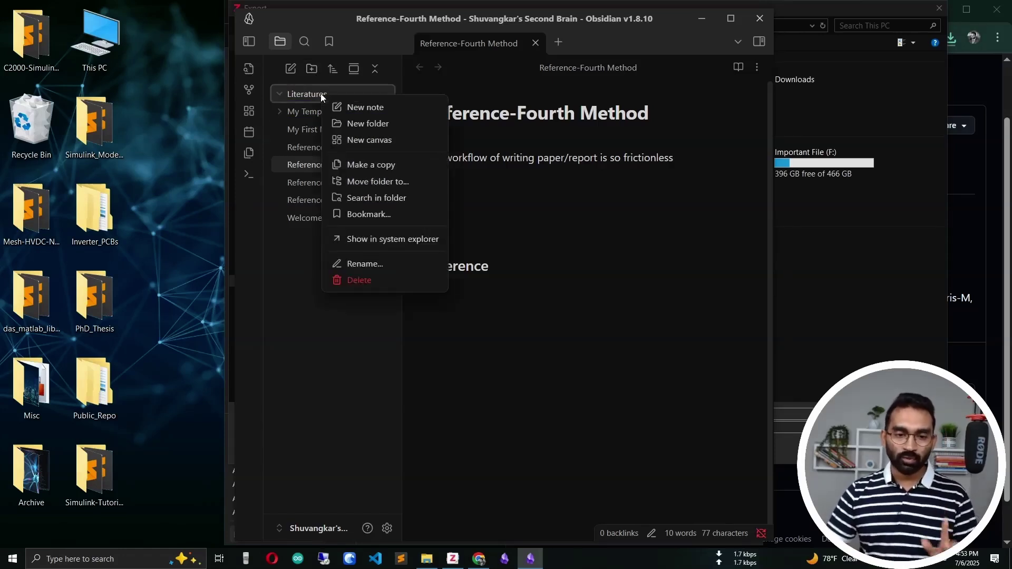
click(390, 240)
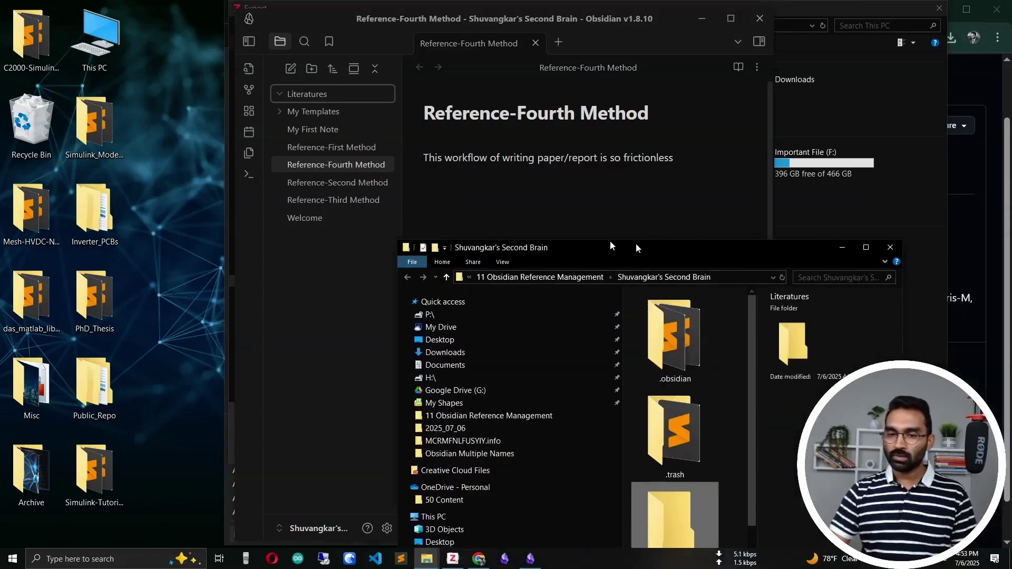
drag(635, 248, 516, 25)
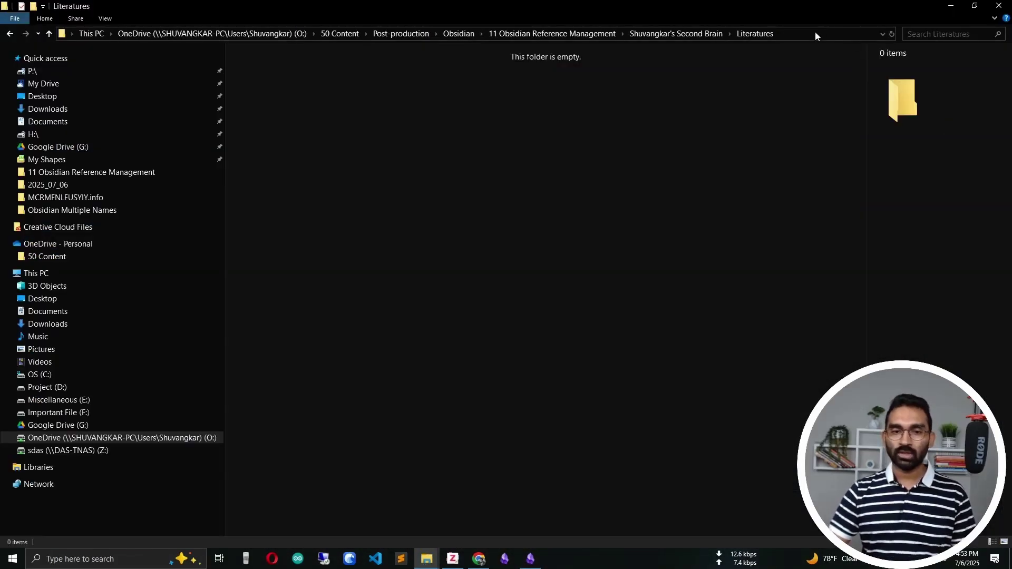
click(815, 33)
key(ctrl+c)
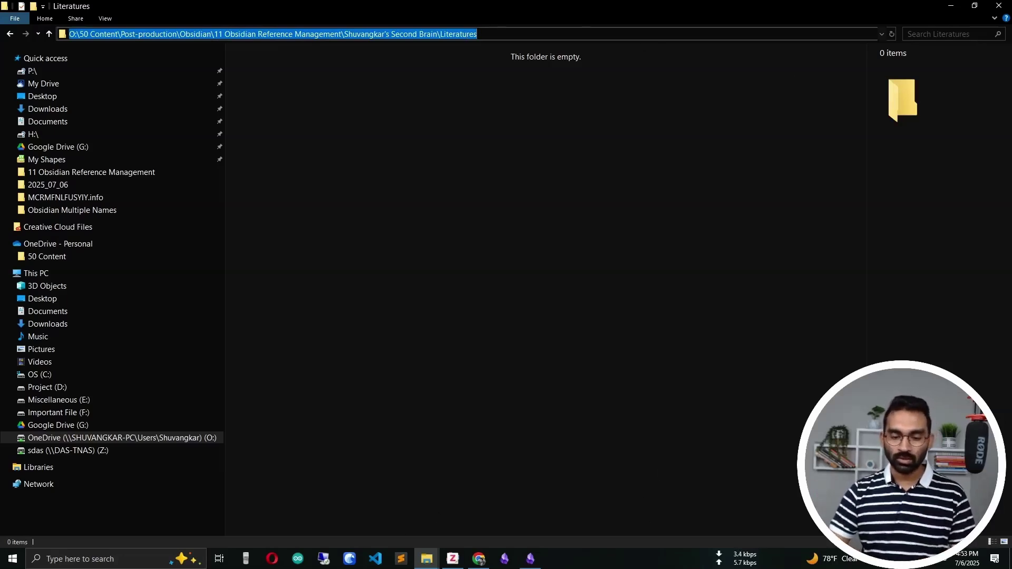
- Return to Zotero's export dialog, go to the copied Literatures path, and save the export there as My Library.json
click(453, 559)
key(ctrl+v)
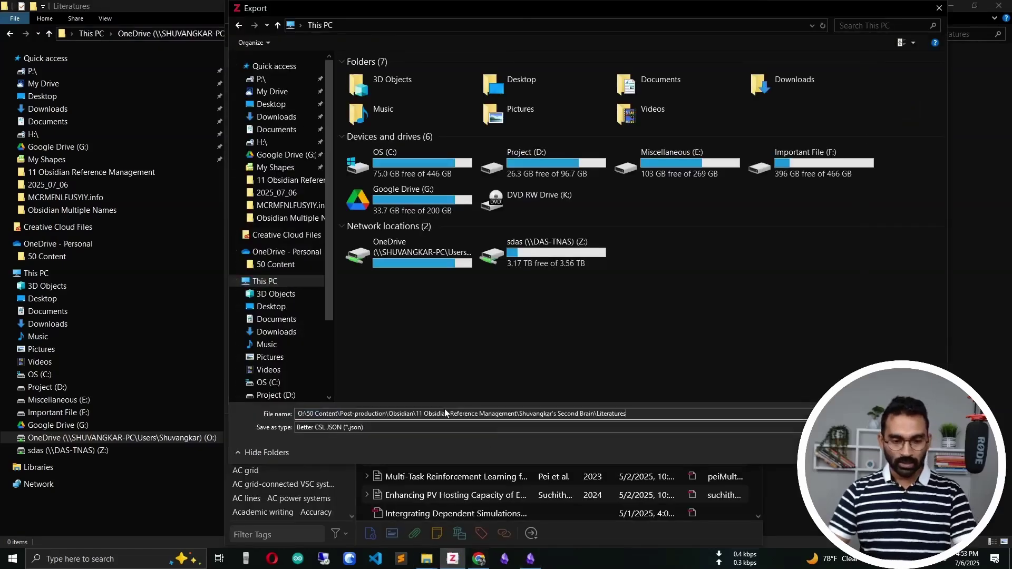
key(Return)
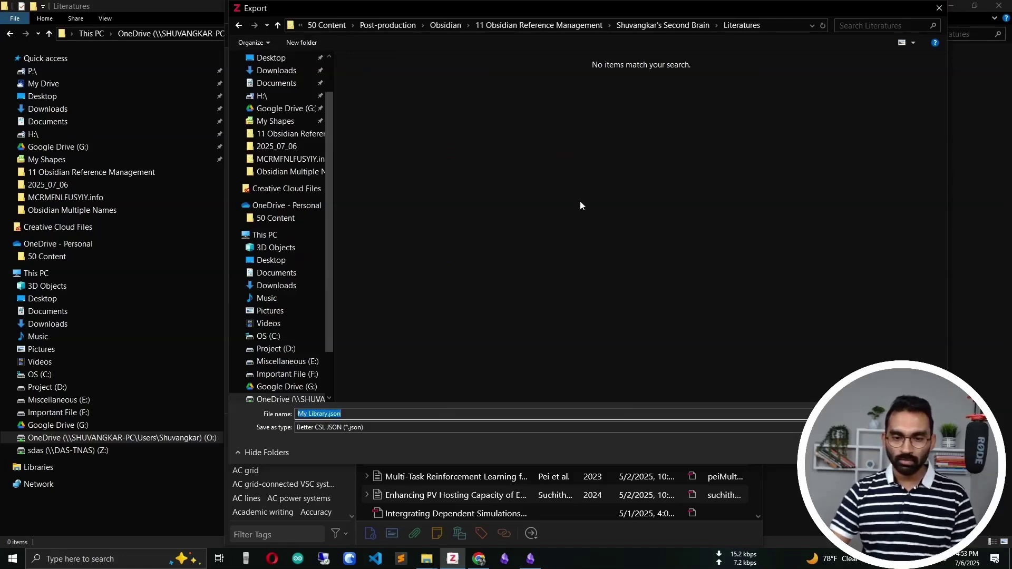
click(457, 417)
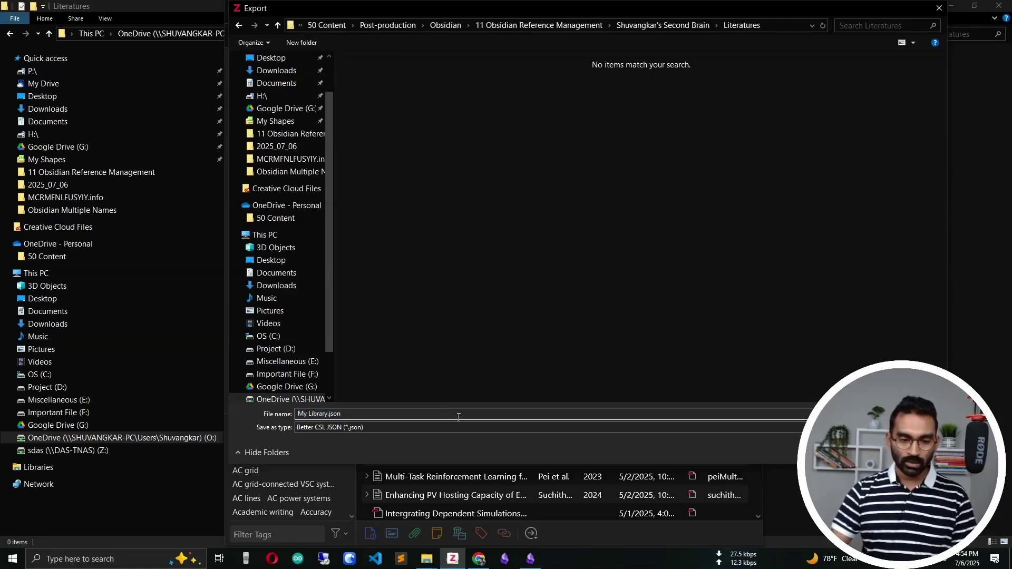
key(ctrl+a)
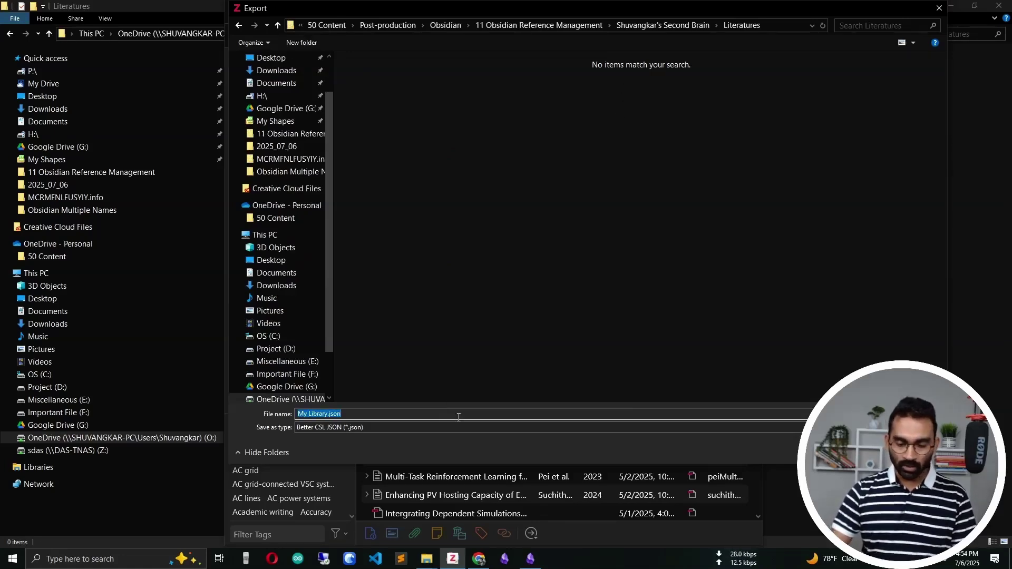
key(Return)
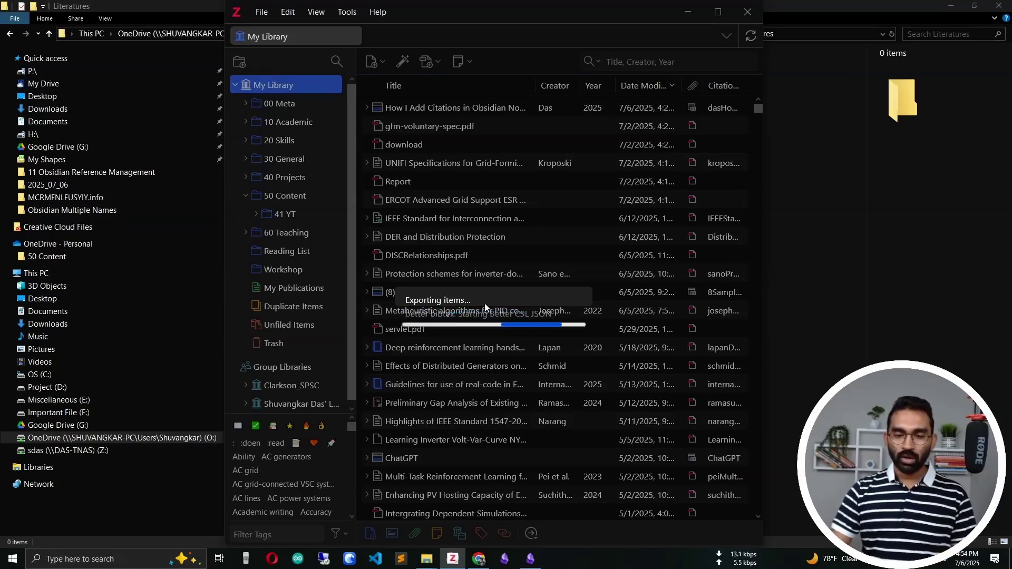
- Open the exported My Library.json from the Literatures folder, look through its citation entries, and minimize the text editor
click(453, 558)
click(285, 128)
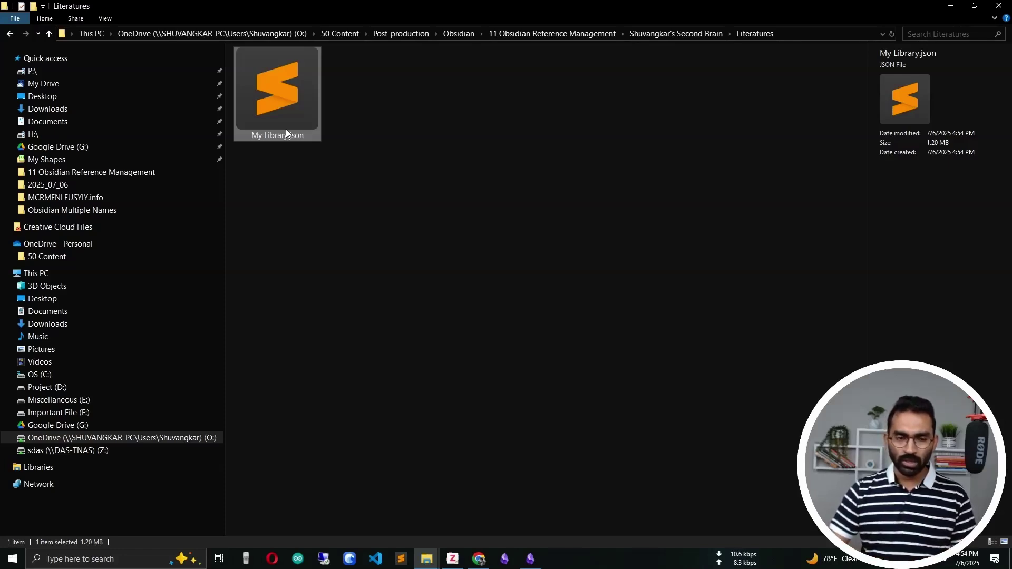
double_click(293, 139)
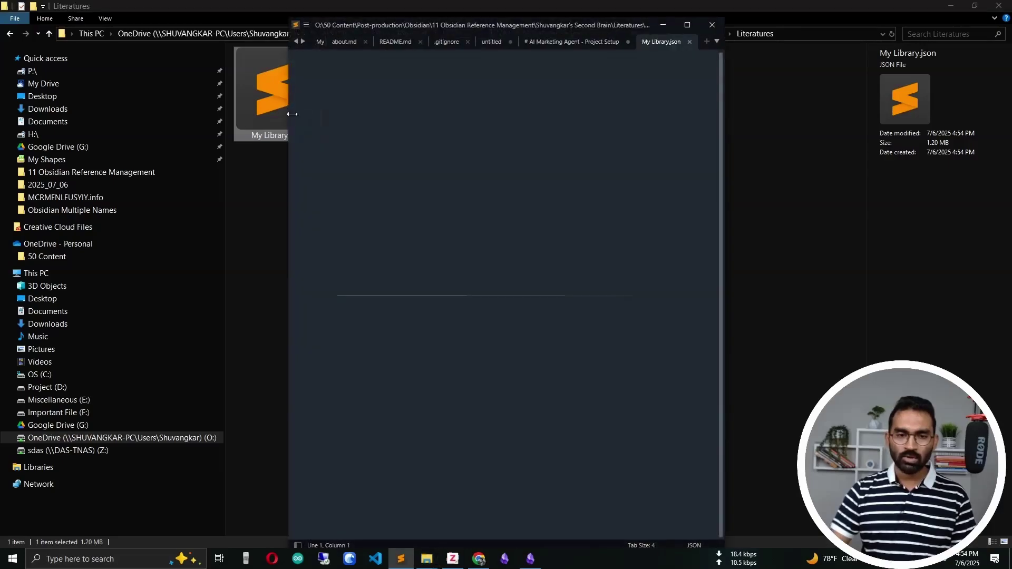
scroll(601, 187, down, 20)
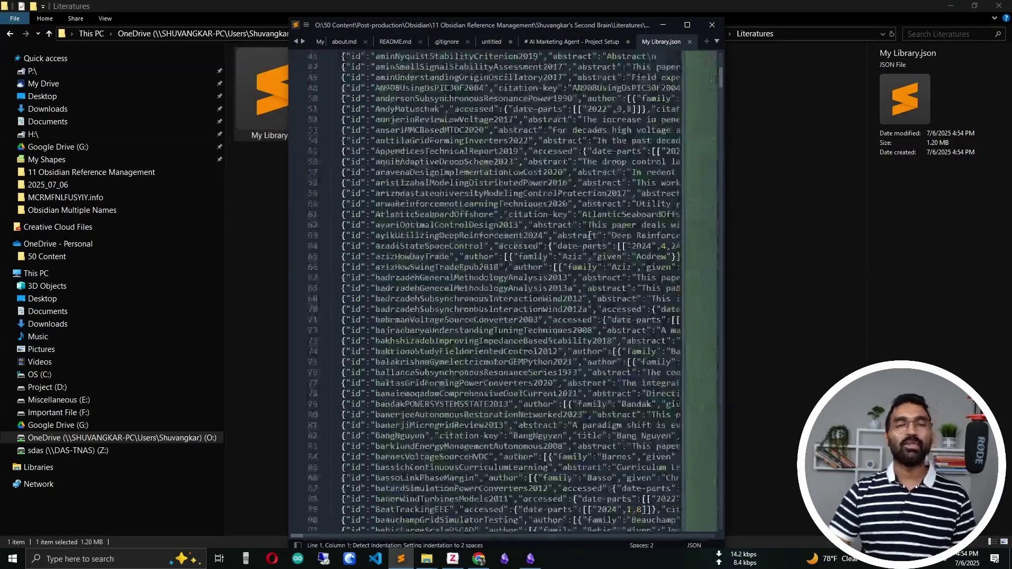
scroll(589, 236, down, 10)
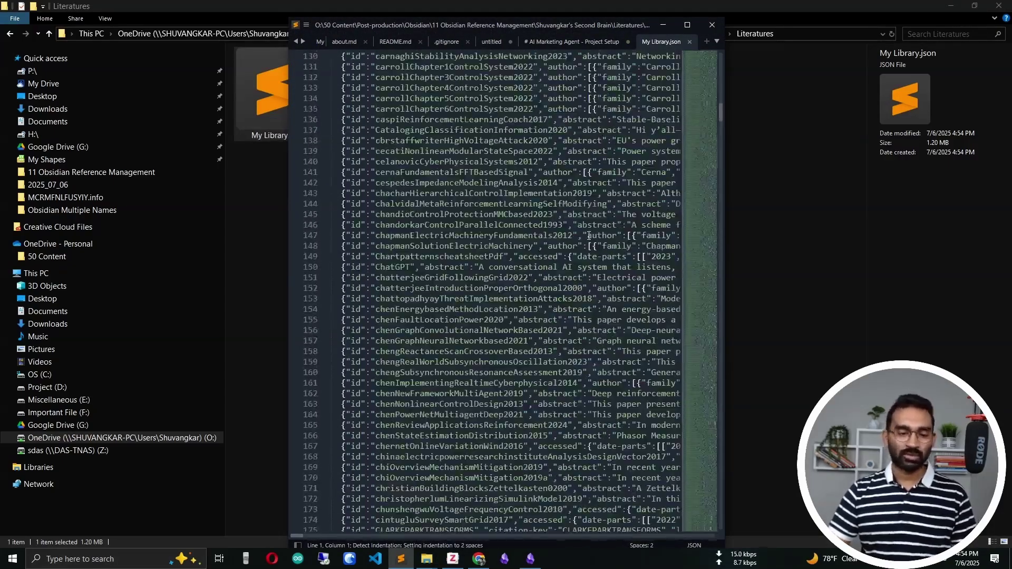
scroll(588, 227, up, 12)
scroll(588, 227, up, 12)
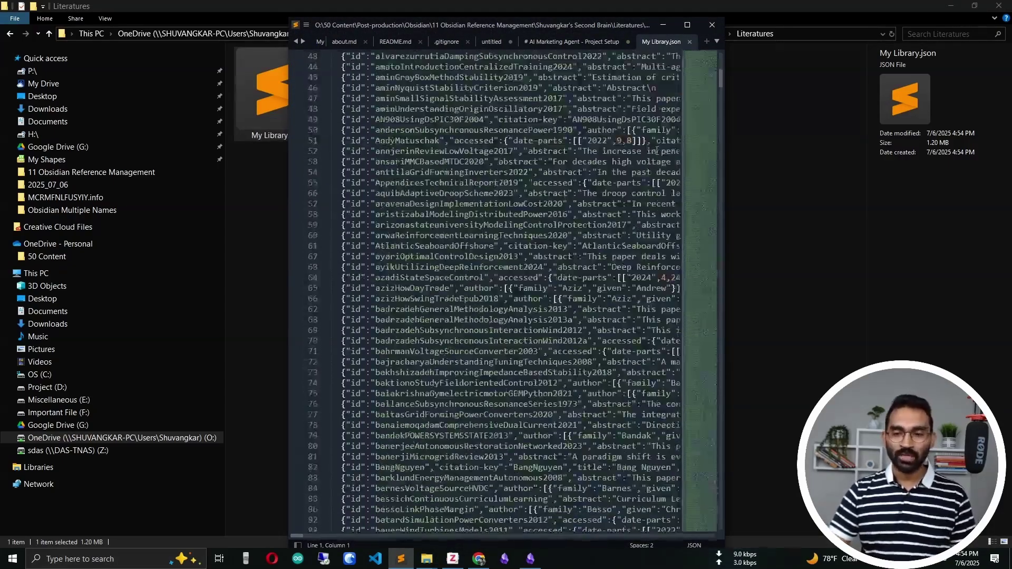
click(662, 26)
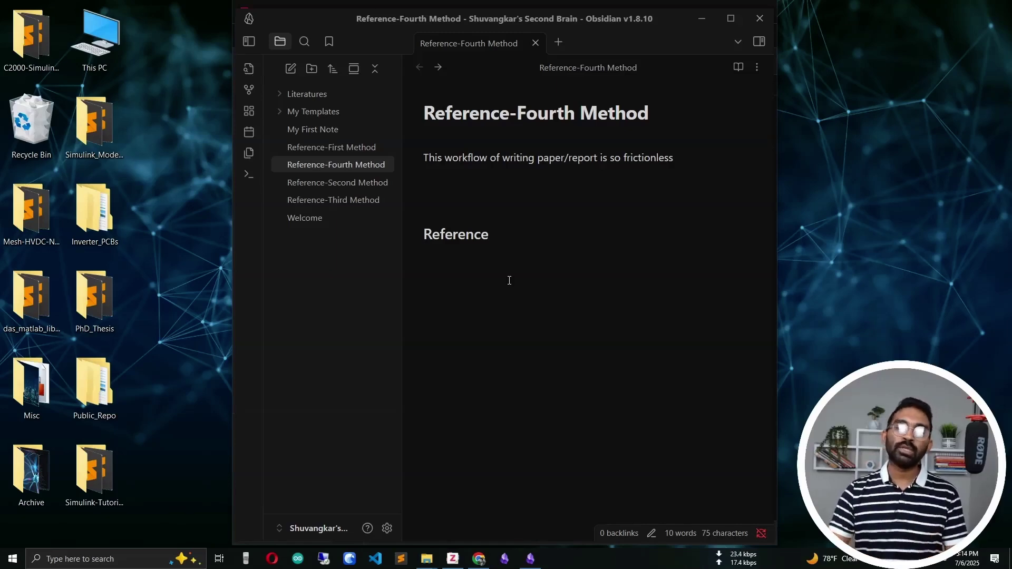
- Expand the Literatures folder in Obsidian's file list and view the actions available for it
click(282, 96)
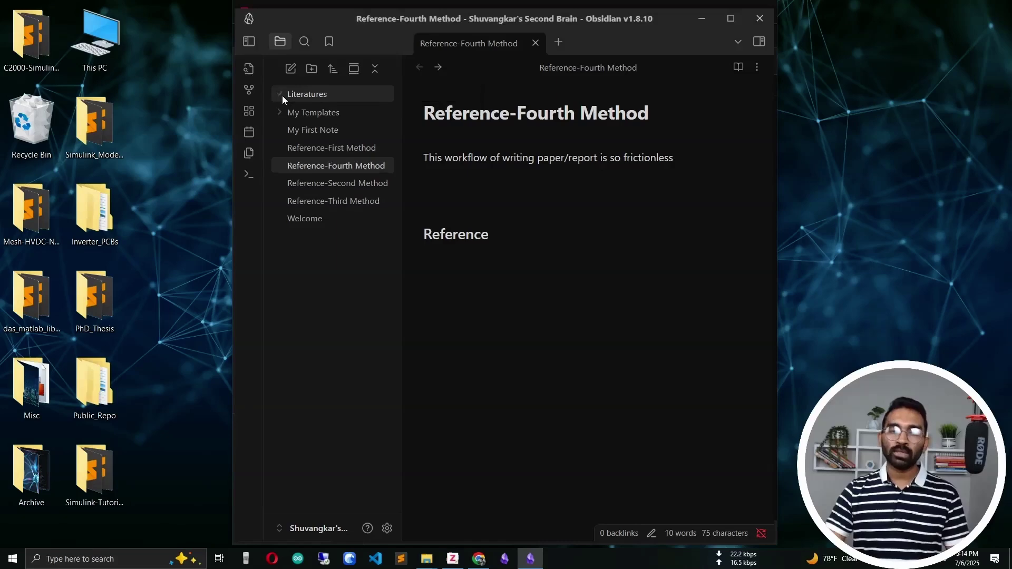
right_click(327, 93)
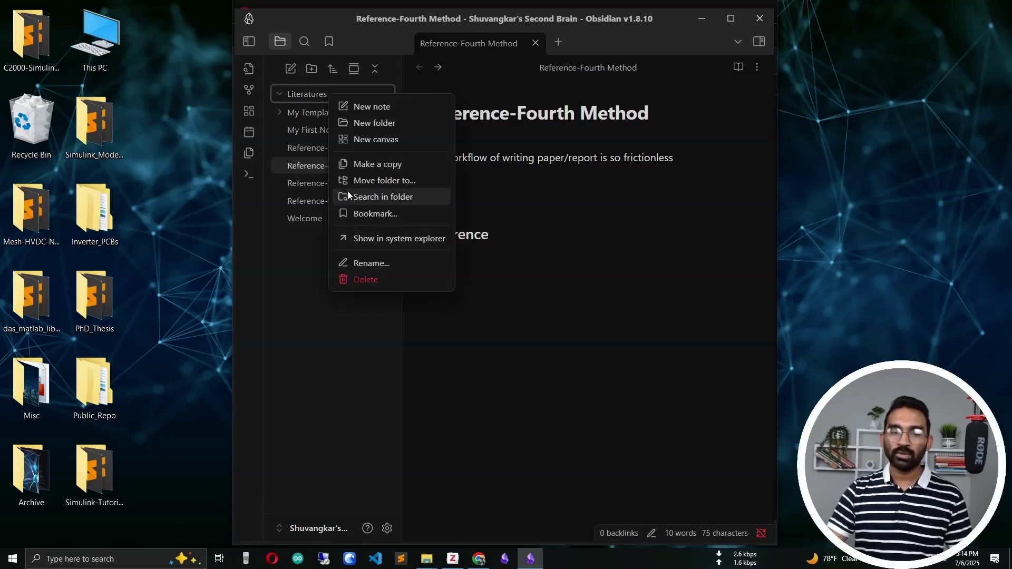
click(324, 291)
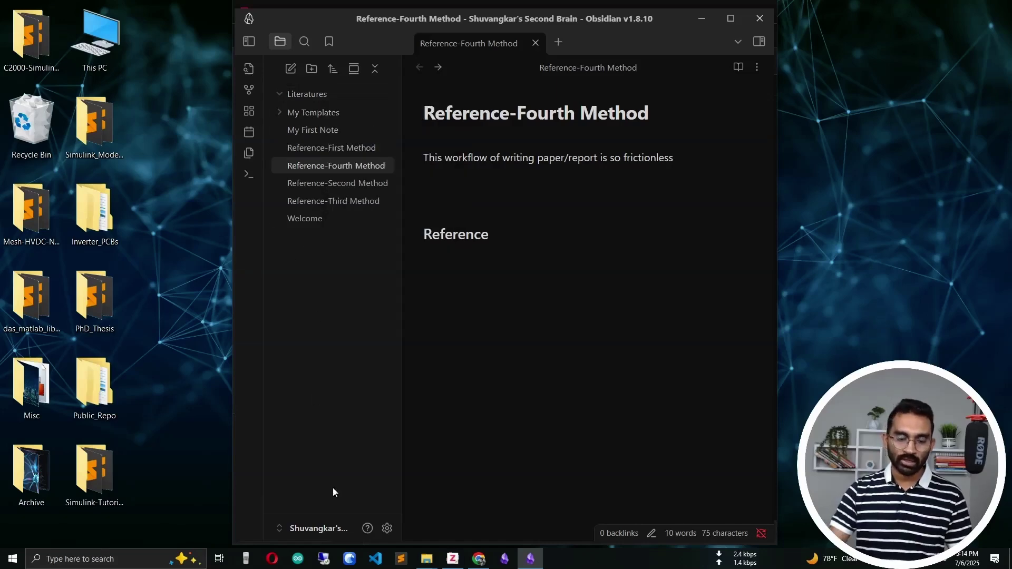
- Open the Citations community plugin's settings in Obsidian
click(387, 528)
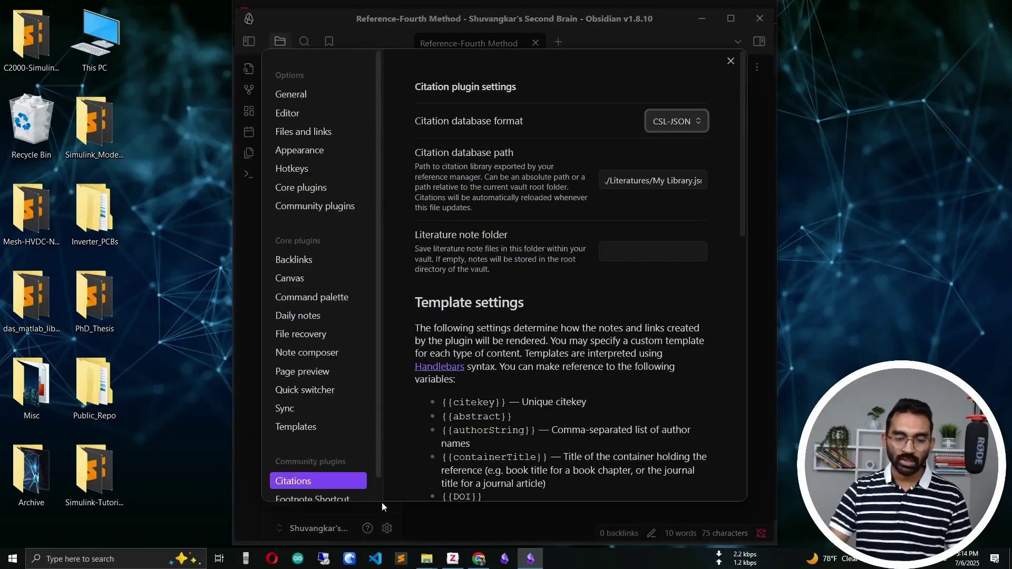
scroll(330, 470, down, 1)
click(316, 476)
click(320, 457)
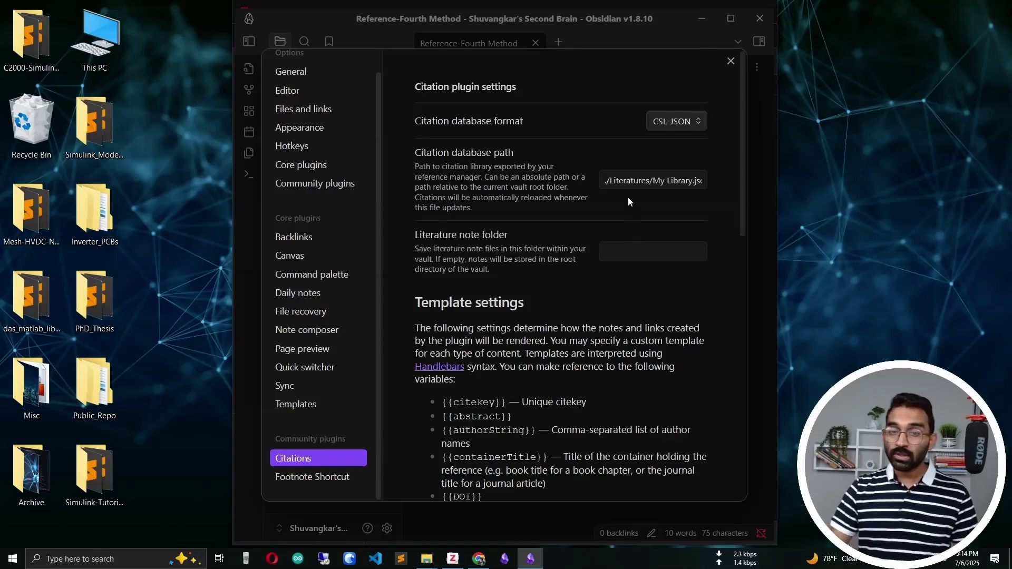
- Replace the citation database path with ./Literatures/My Library.json, checking the exported file's name in the Literatures folder
click(621, 182)
key(ctrl+a)
key(BackSpace)
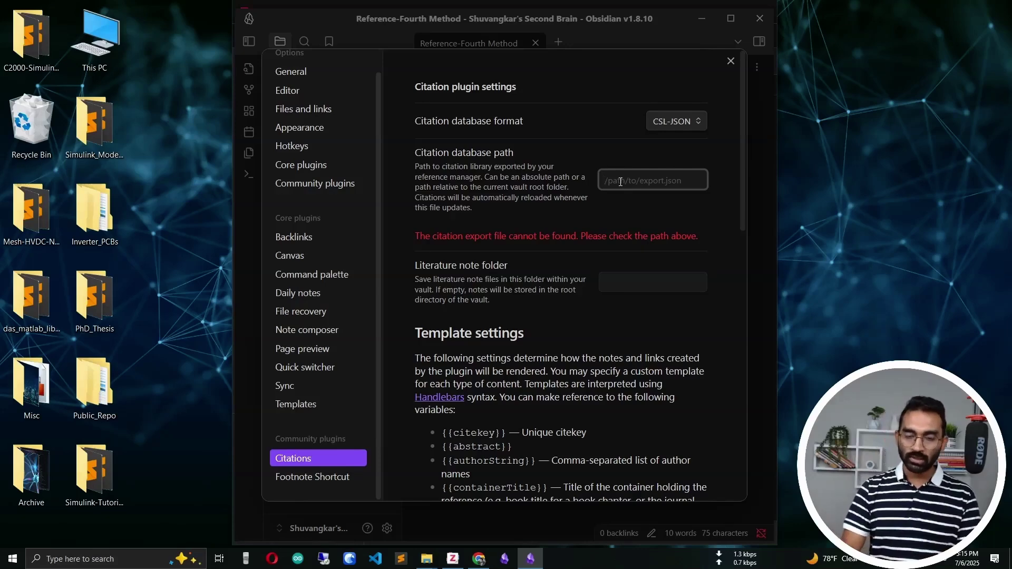
click(620, 182)
text(.)
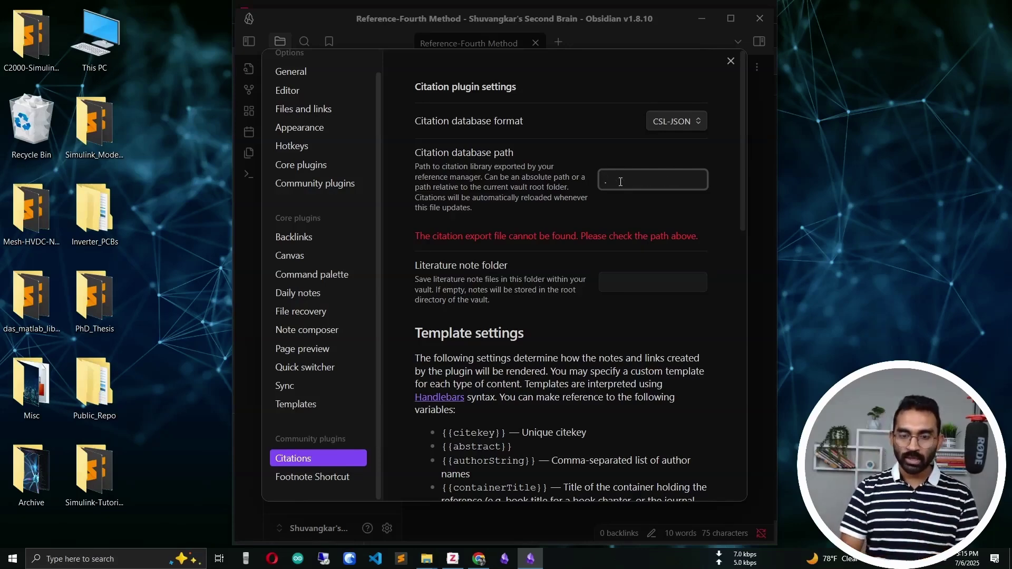
text(/Li)
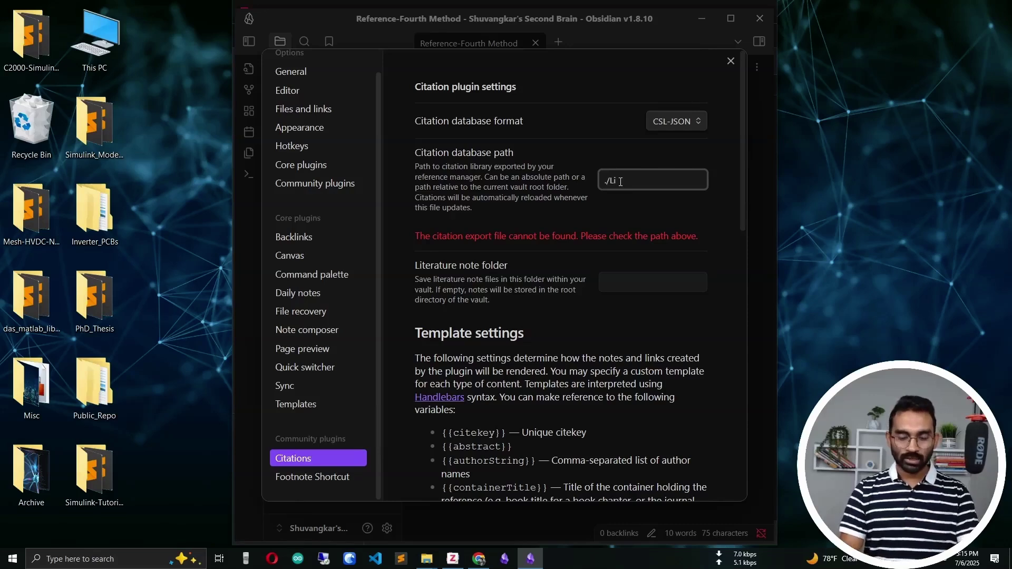
text(teratures/)
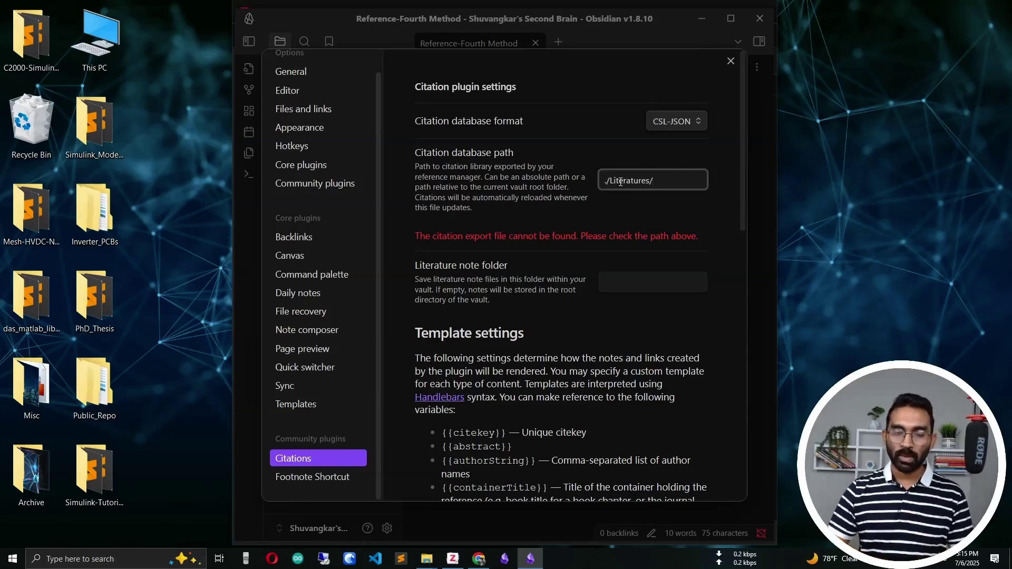
mouse_move(436, 564)
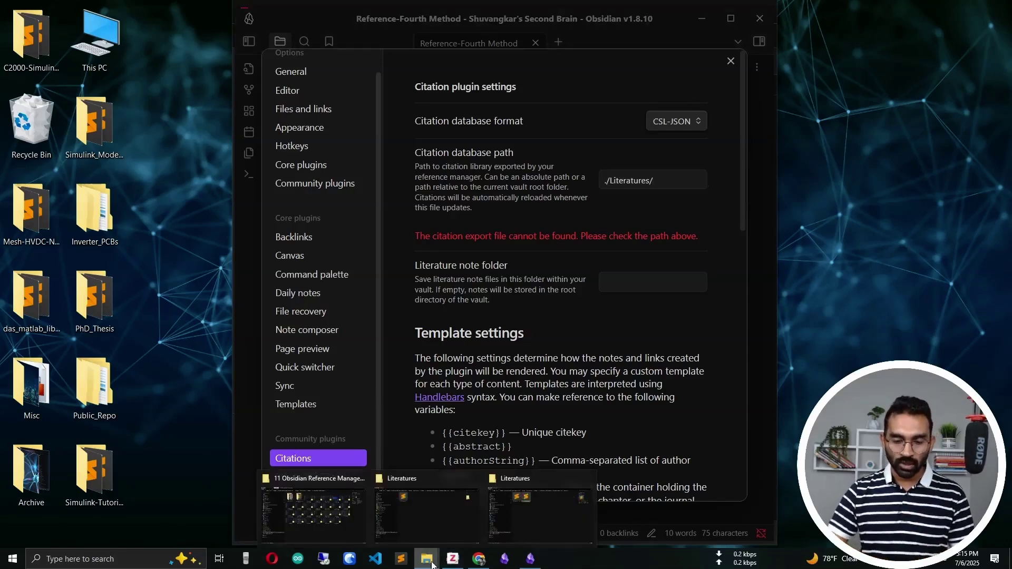
click(549, 492)
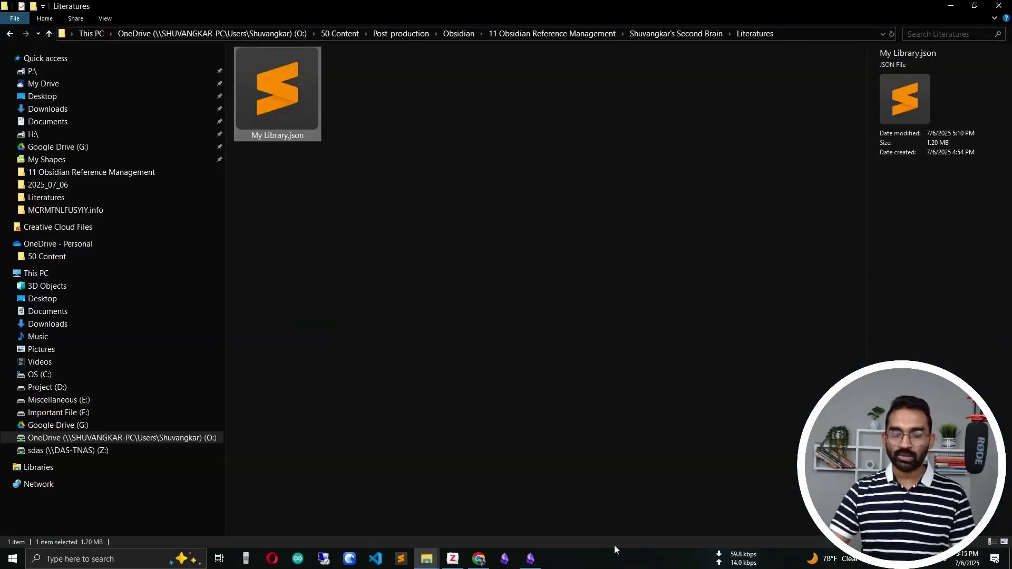
click(530, 559)
text(Library.json)
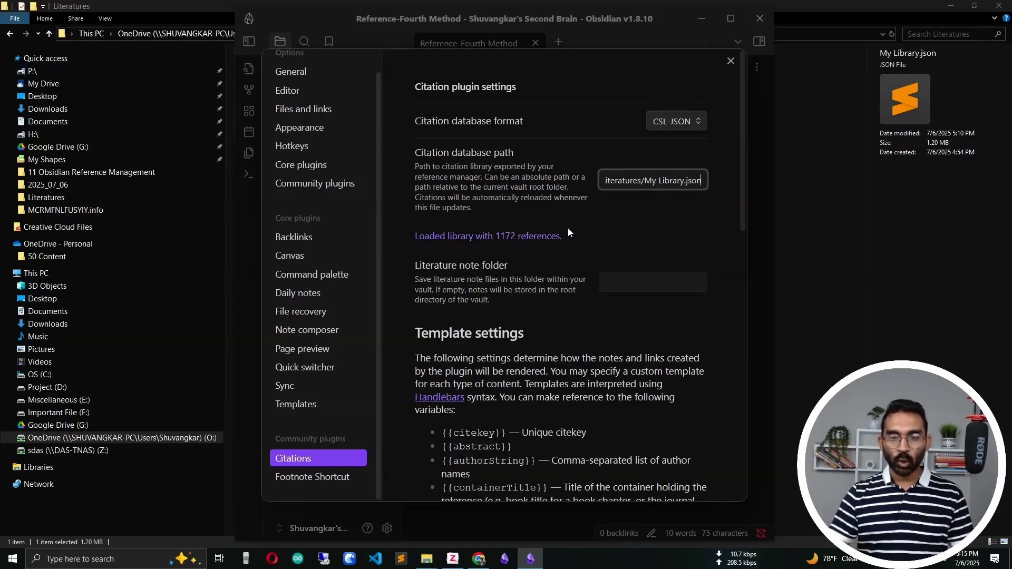
- Set the literature note folder to Literatures, close the settings, and return to the Reference-Fourth Method note
click(618, 284)
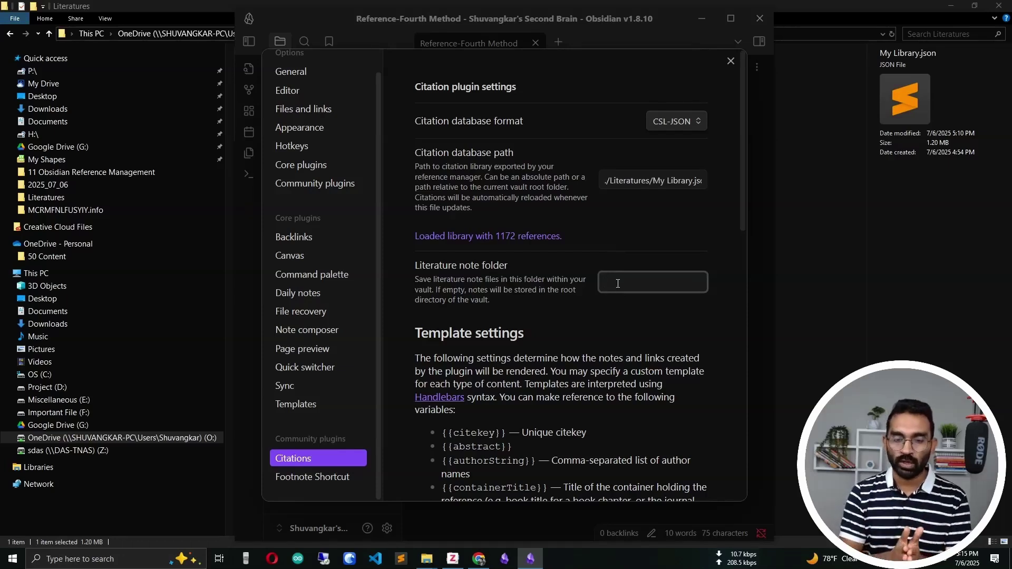
text(Literatures)
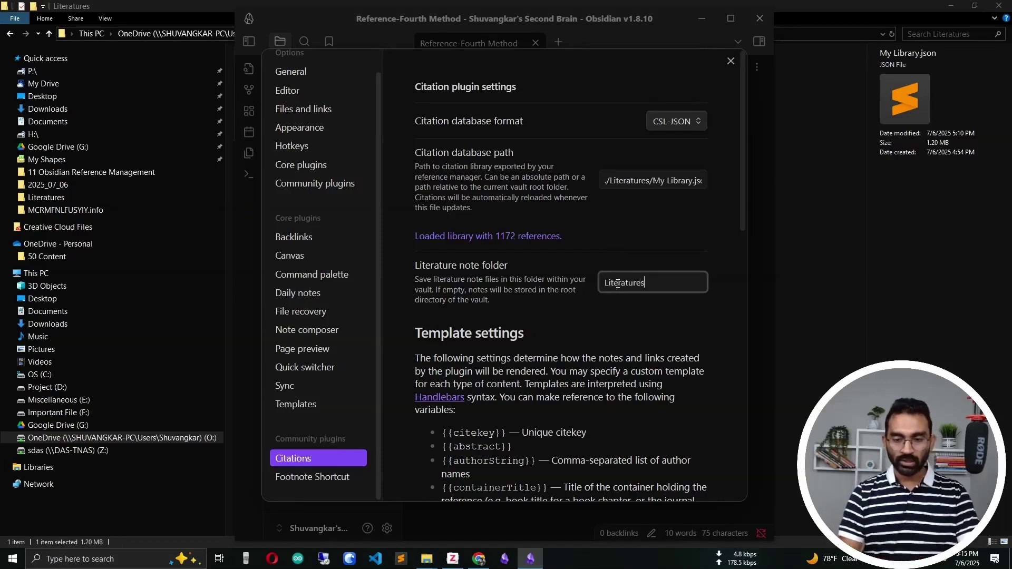
click(631, 324)
click(653, 284)
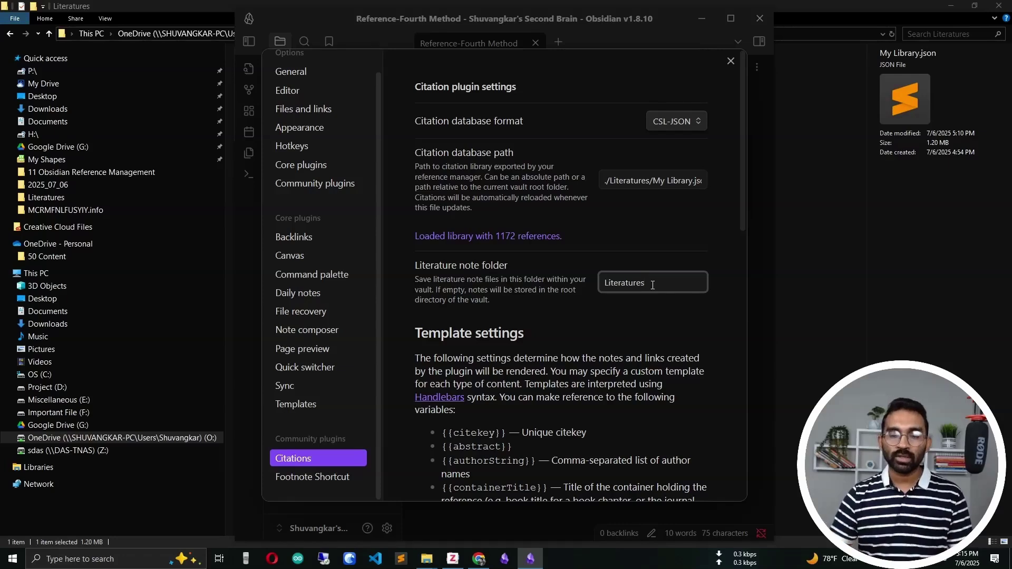
click(730, 61)
click(484, 170)
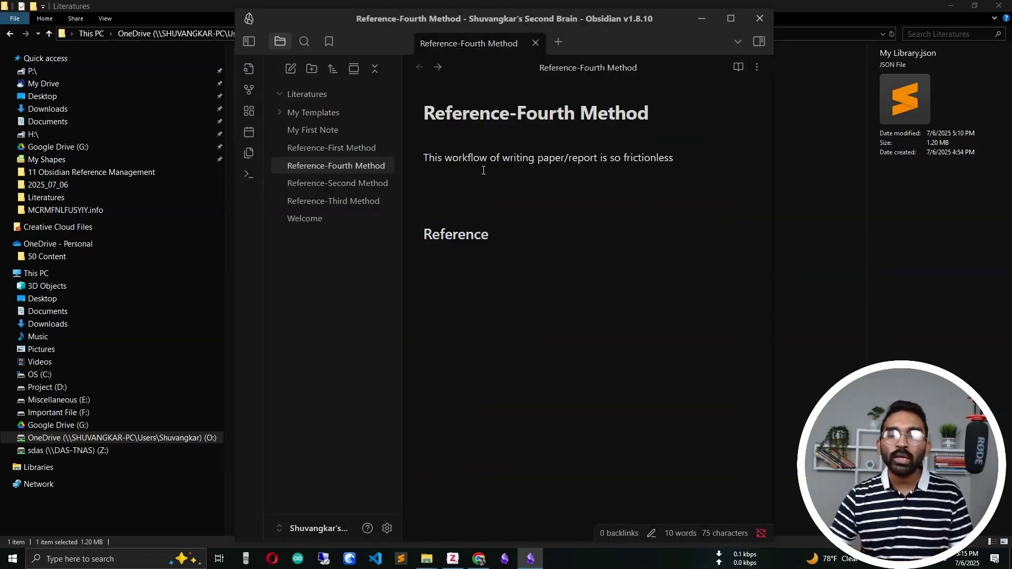
- Switch to Chrome, reload the blog's home page, and open the article "Why I Ditched Overleaf for VS Code"
click(478, 559)
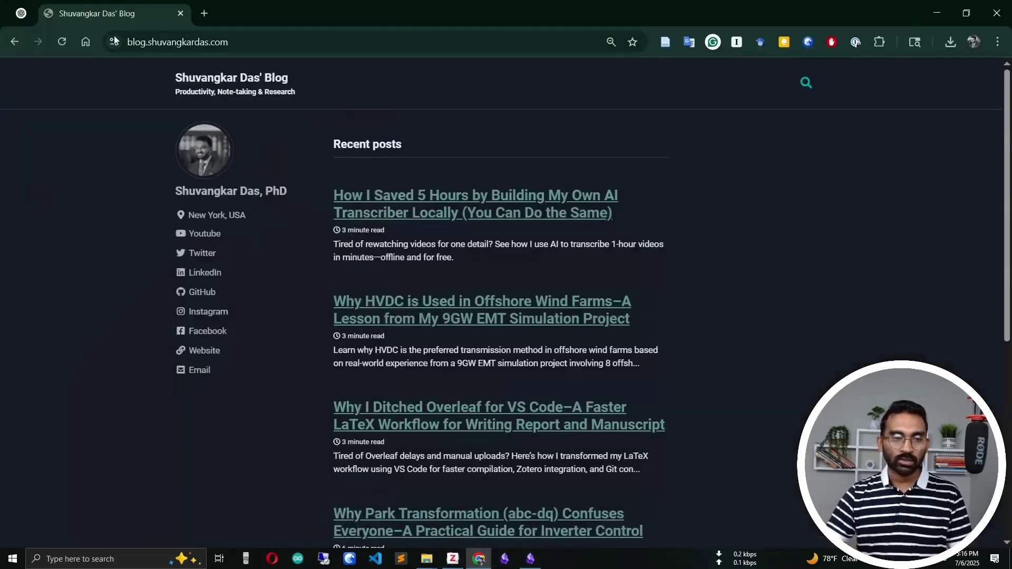
click(58, 44)
scroll(739, 226, down, 3)
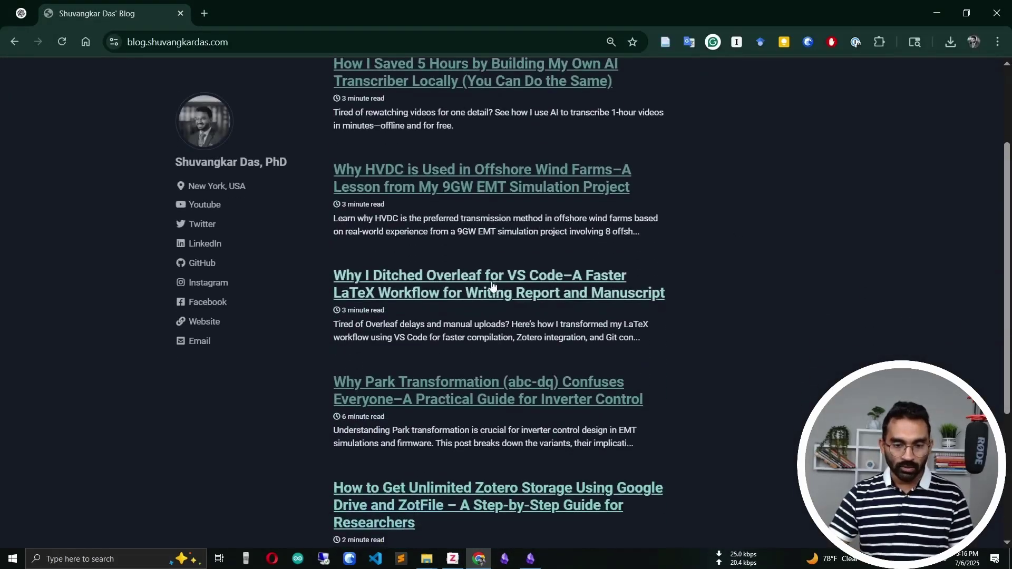
click(492, 286)
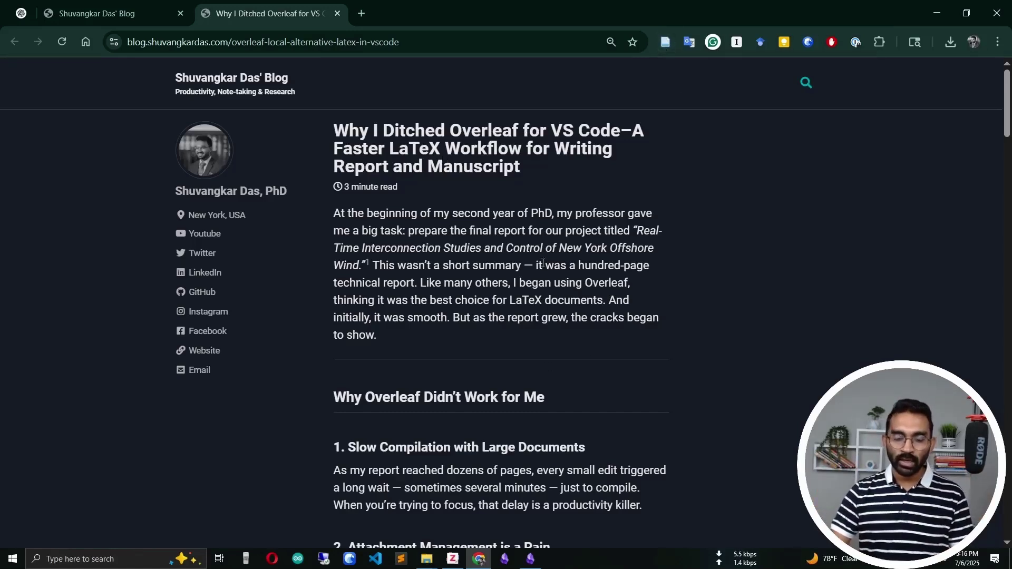
- Select the 41 YT collection in Zotero and save the opened Overleaf article into it from Chrome
click(453, 559)
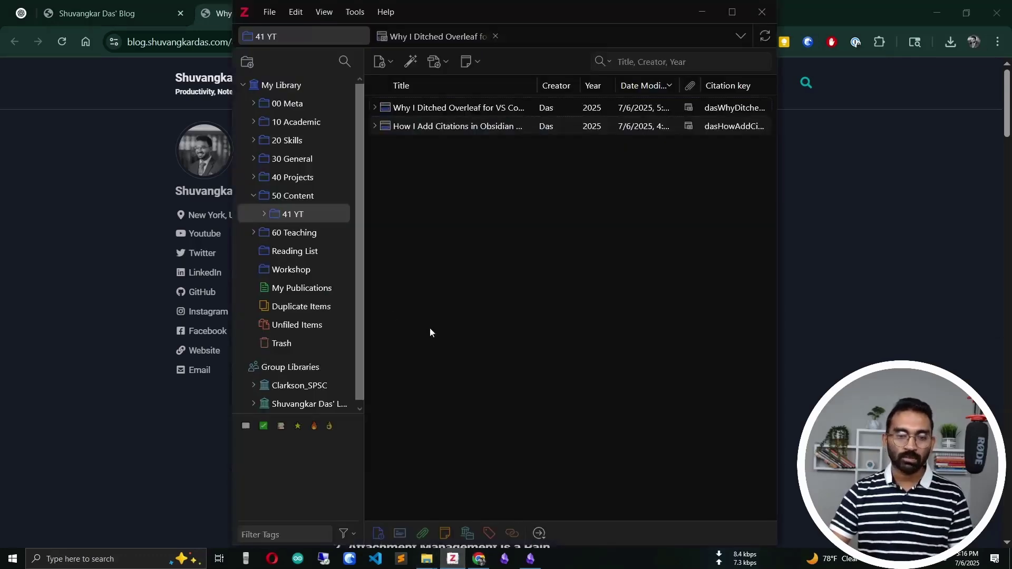
click(305, 217)
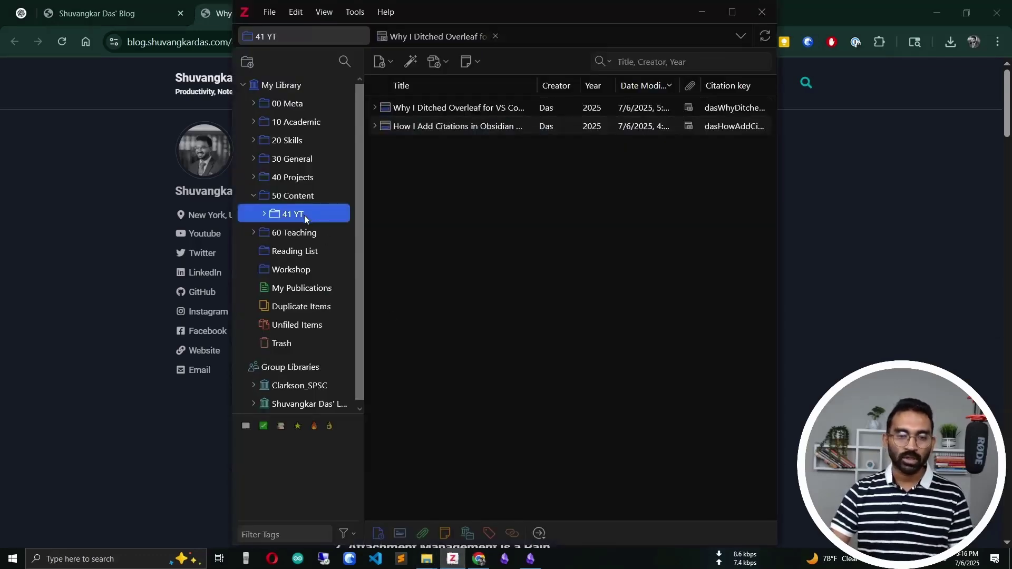
click(807, 261)
click(663, 44)
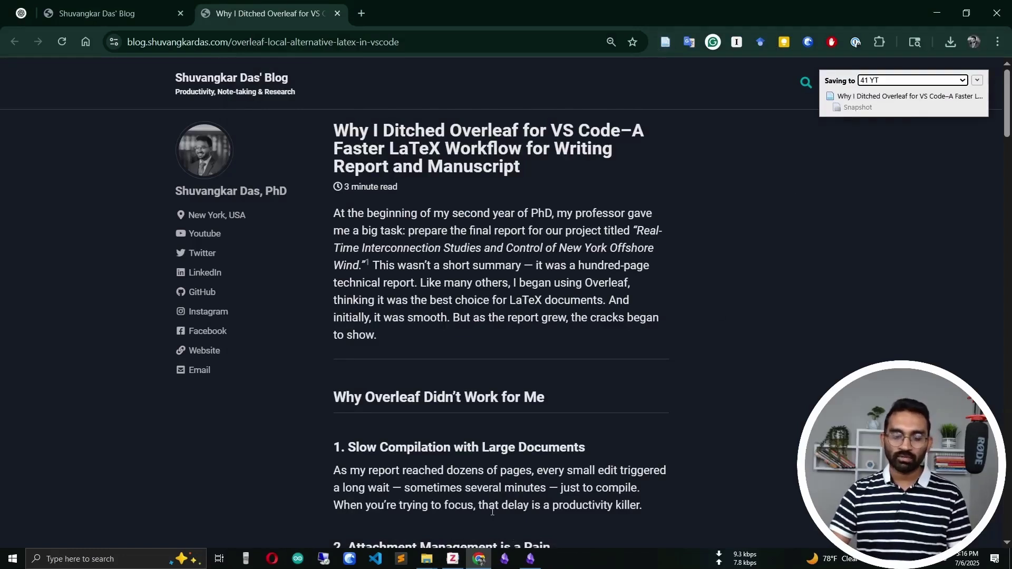
- Switch to Zotero, select the earlier-saved copy of the Overleaf article, and view its attachment before collapsing the item
click(452, 559)
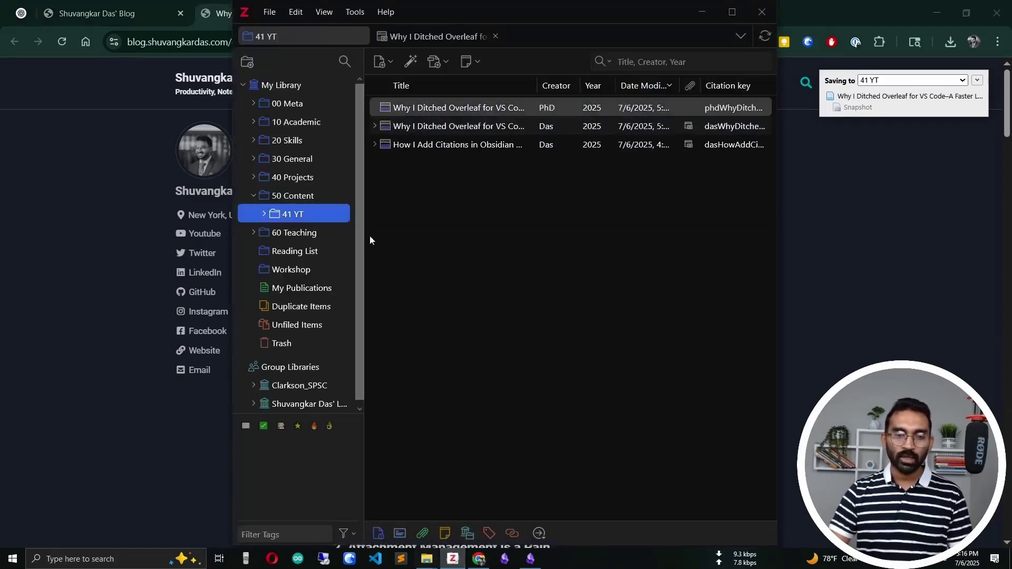
click(456, 125)
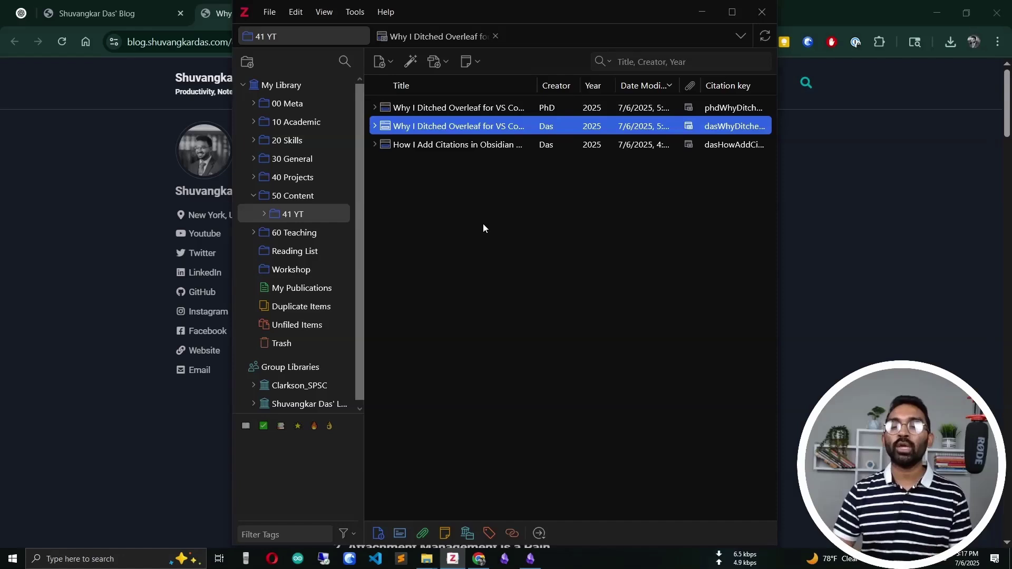
click(374, 127)
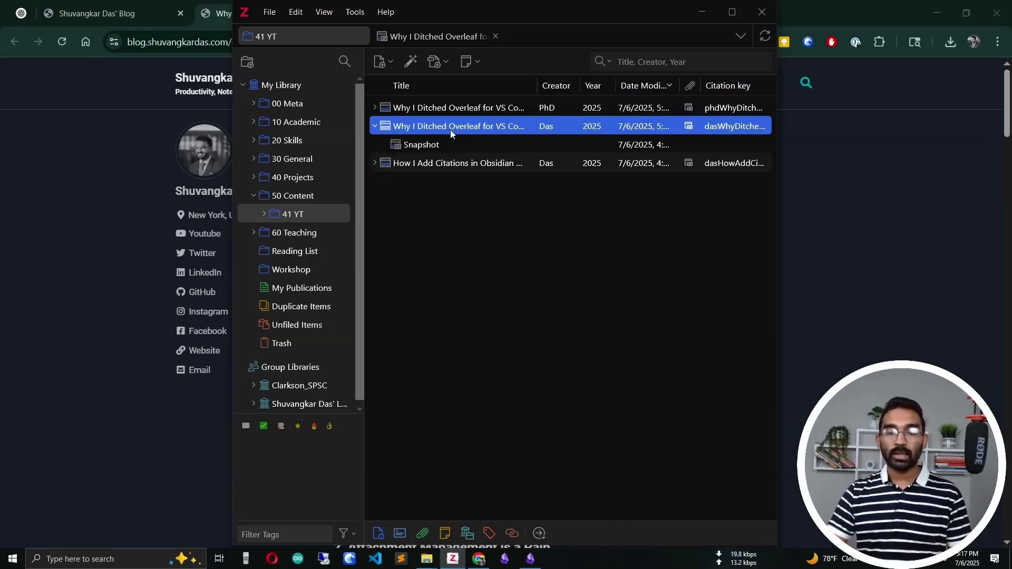
click(374, 127)
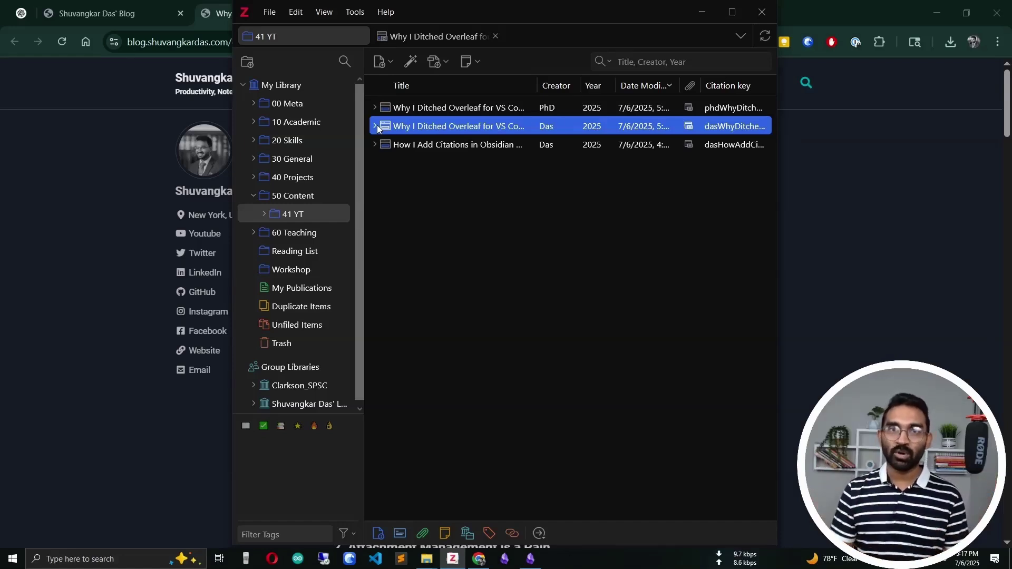
- Show the selected item's snapshot file in its storage folder, open and skim the local HTML page, and close both windows
right_click(415, 131)
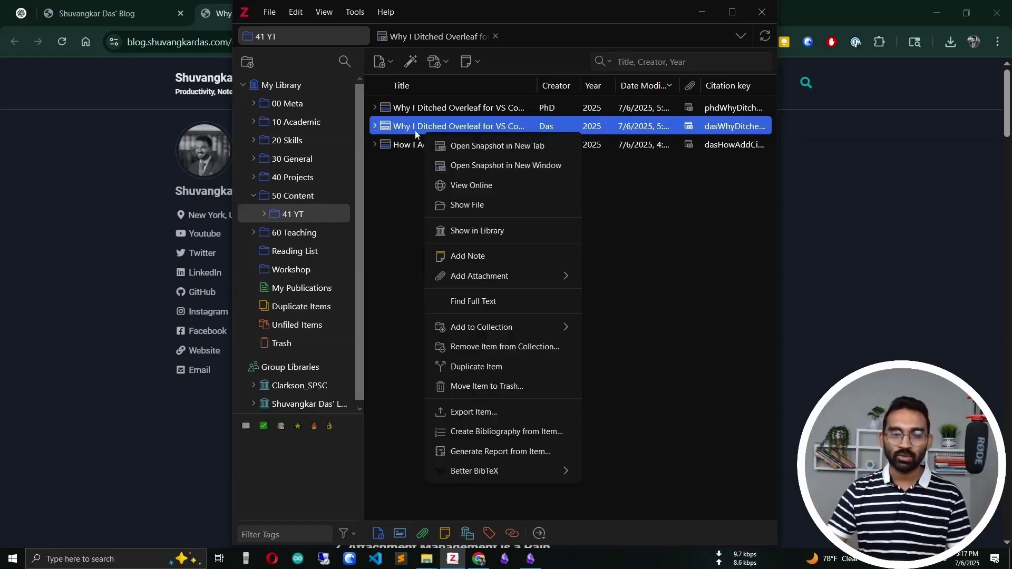
click(489, 208)
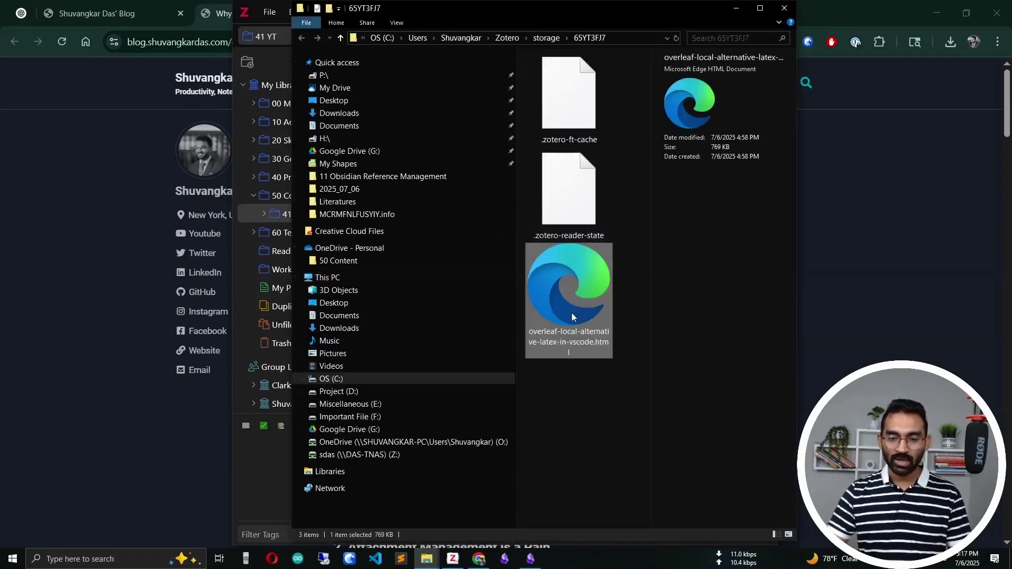
double_click(572, 317)
scroll(489, 286, down, 8)
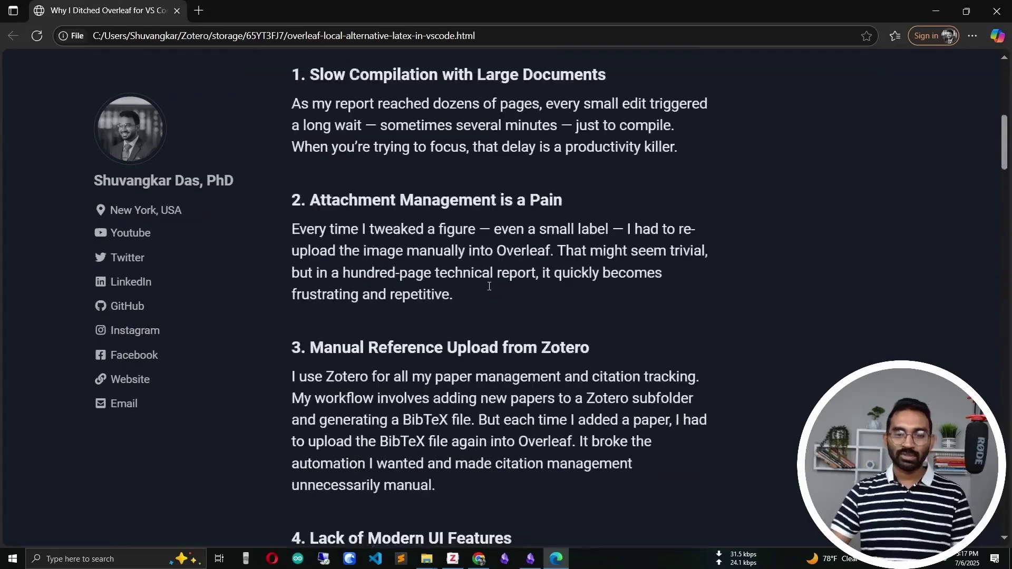
scroll(488, 295, down, 20)
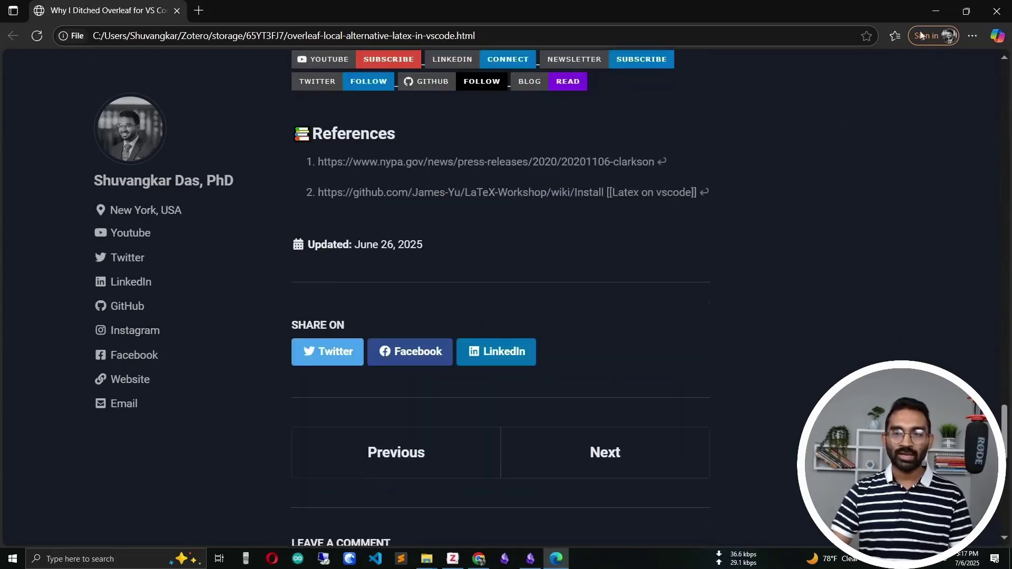
click(997, 10)
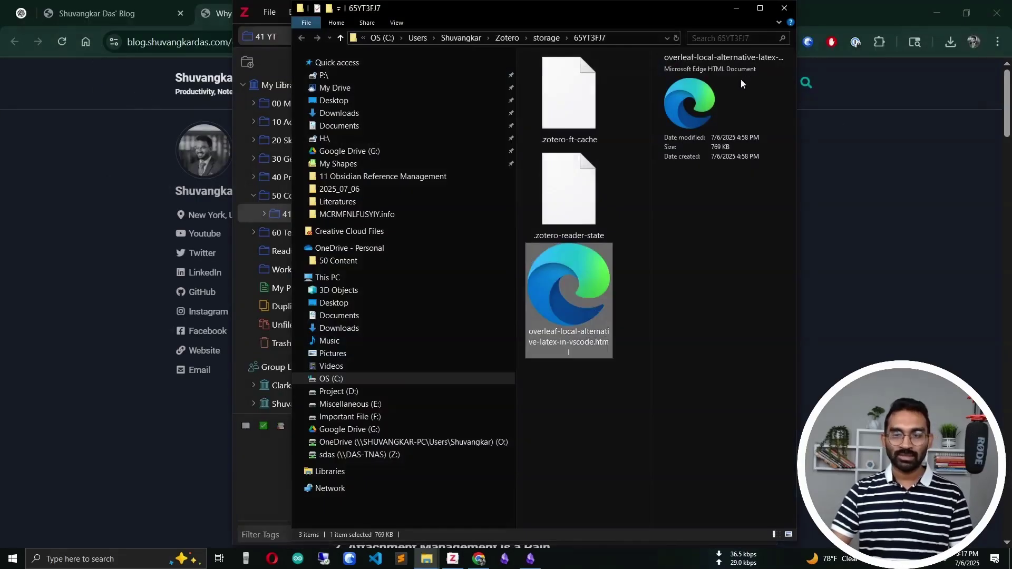
click(784, 8)
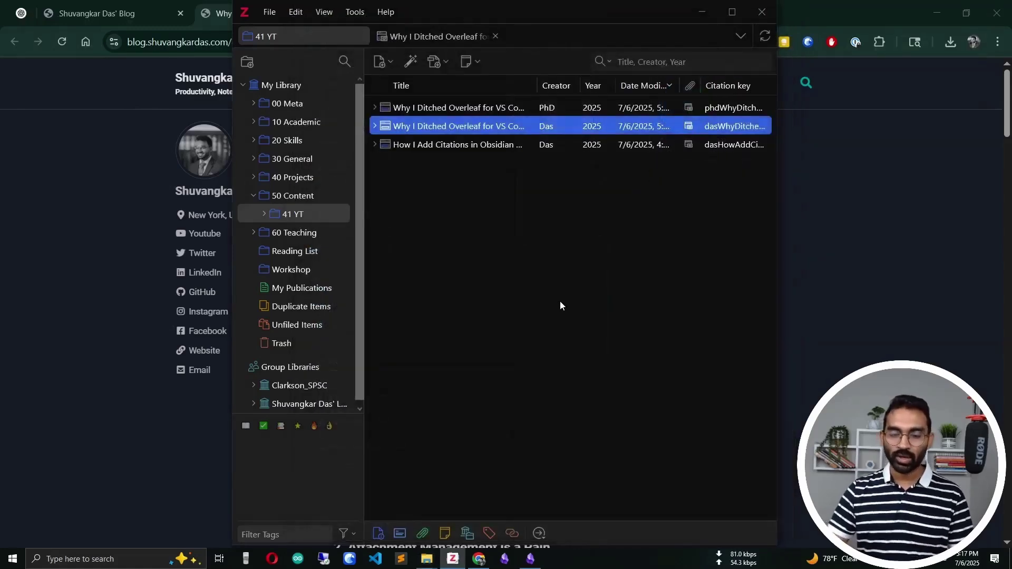
- In Obsidian's Reference-Fourth Method note, end the first sentence with a period and add the line "I got this method from this article"
click(531, 559)
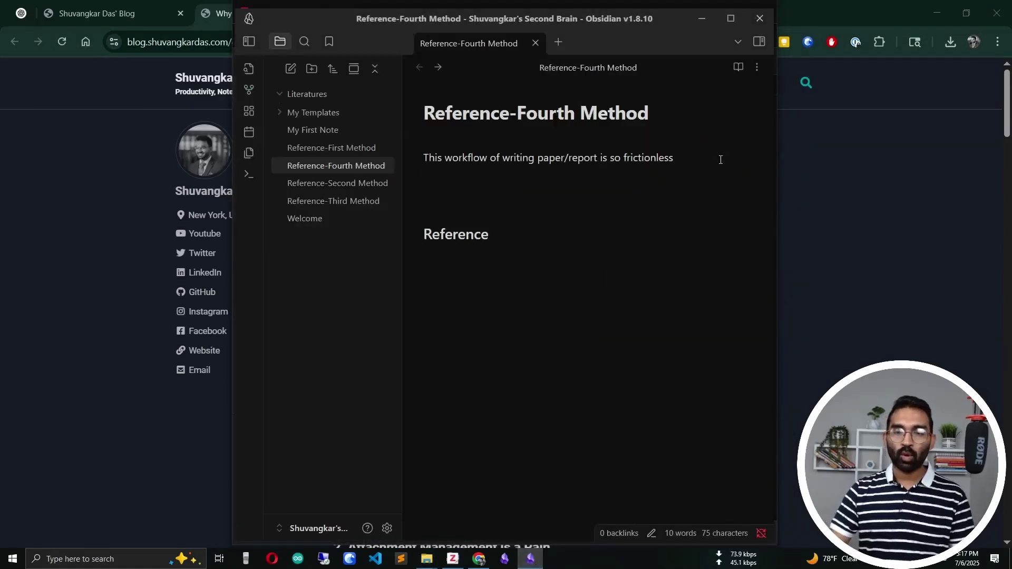
click(688, 157)
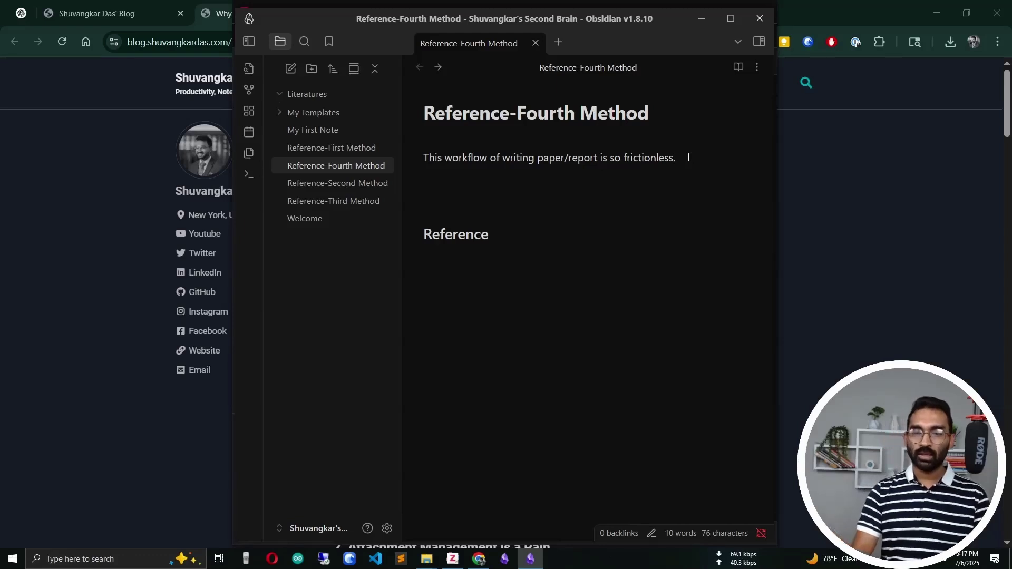
key(Return)
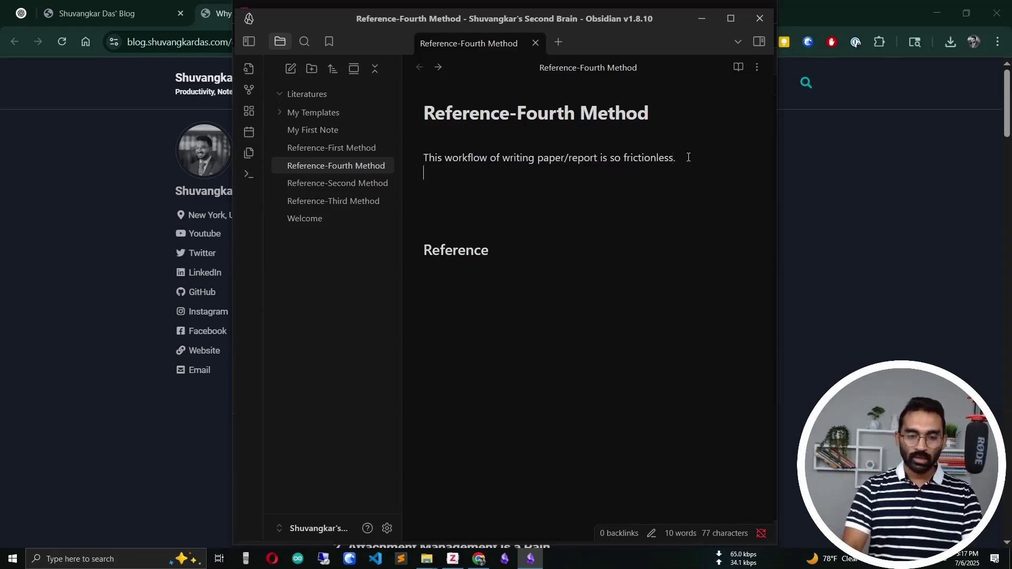
text(I got this diea)
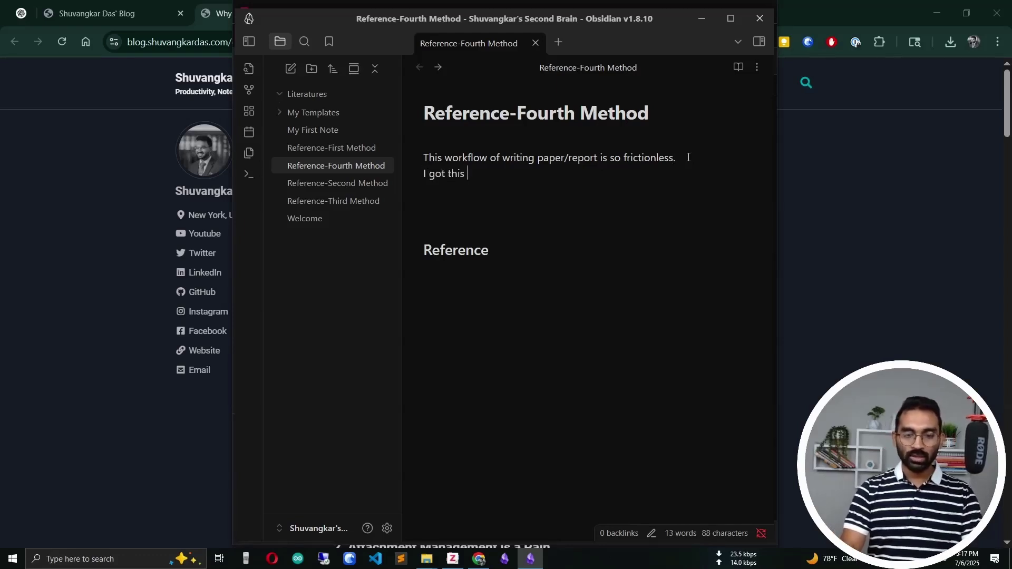
key(BackSpace)
key(BackSpace)
key(BackSpace)
key(BackSpace)
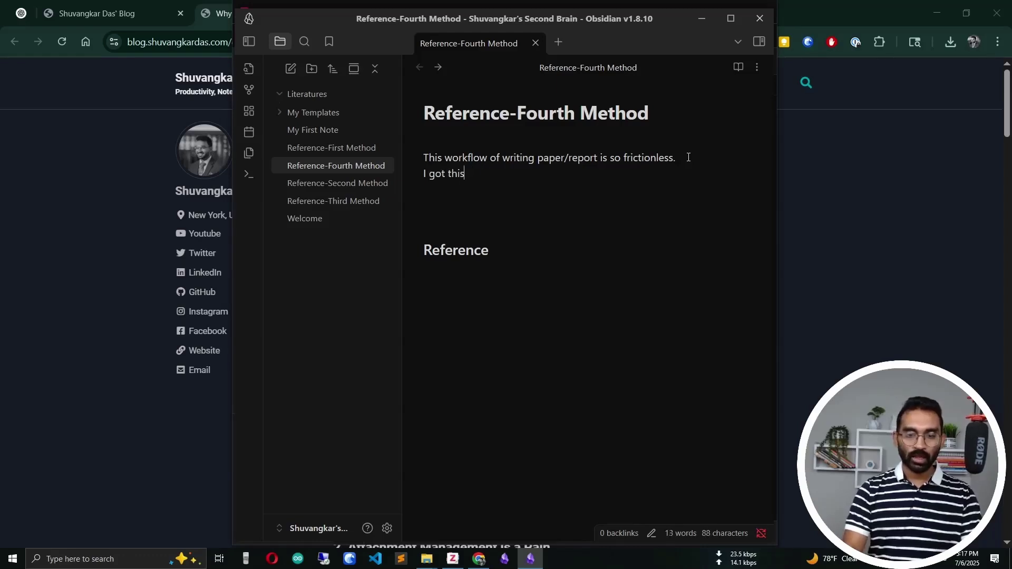
text(method from th)
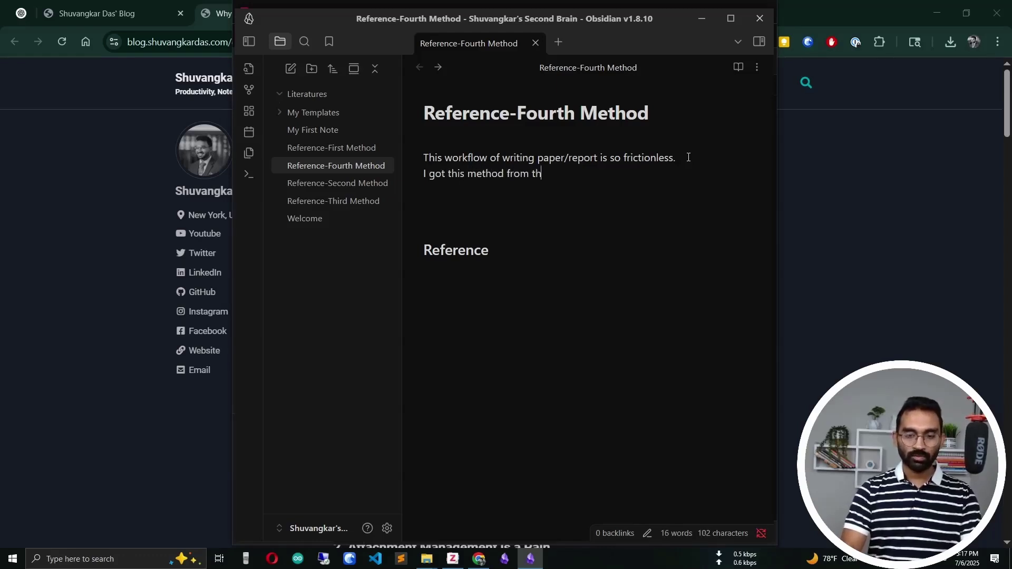
text(is article)
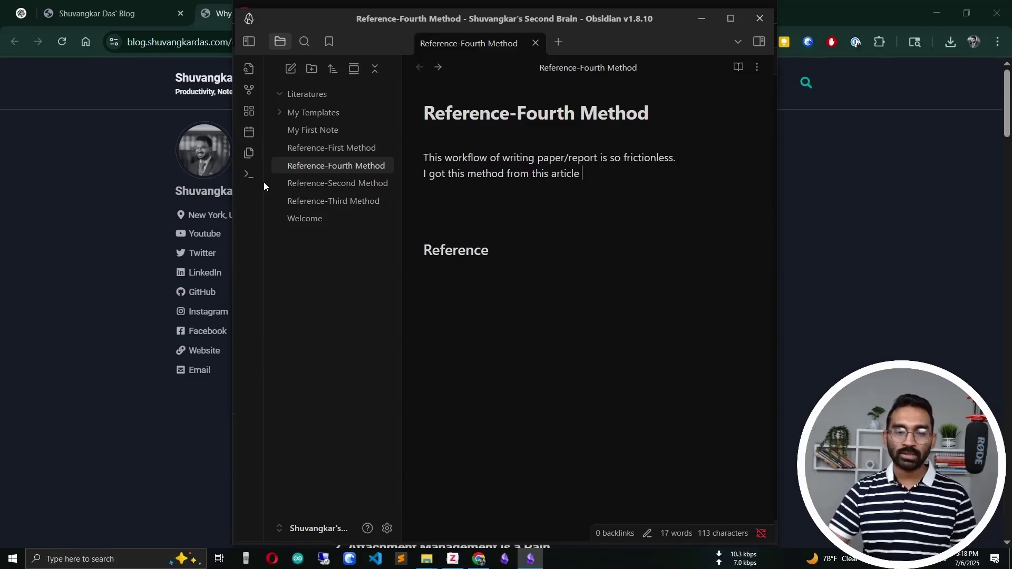
- Insert a literature note link to "Why I Ditched Overleaf for VS Code" after "this article", finding it with the search "why I di"
click(248, 174)
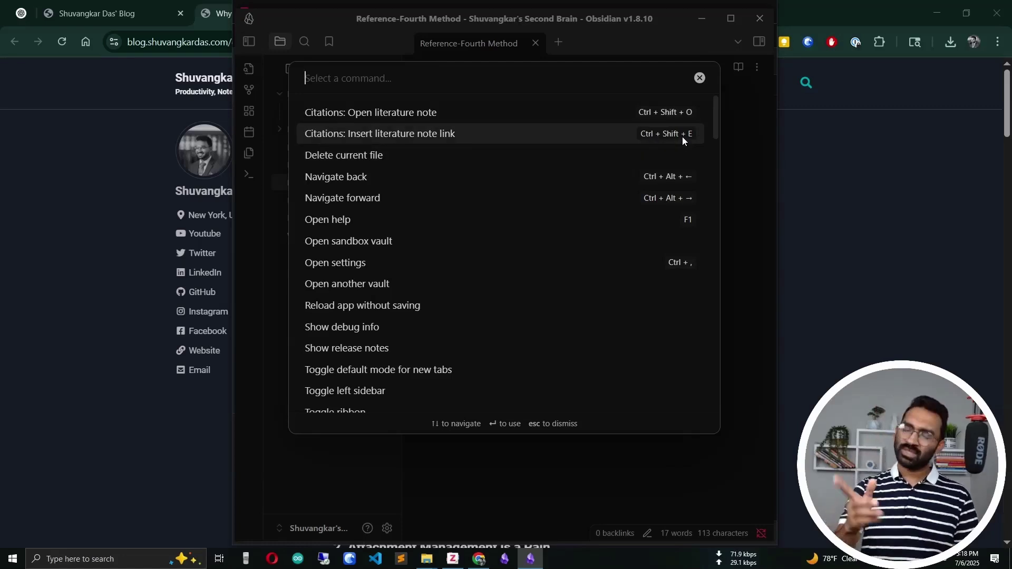
click(432, 133)
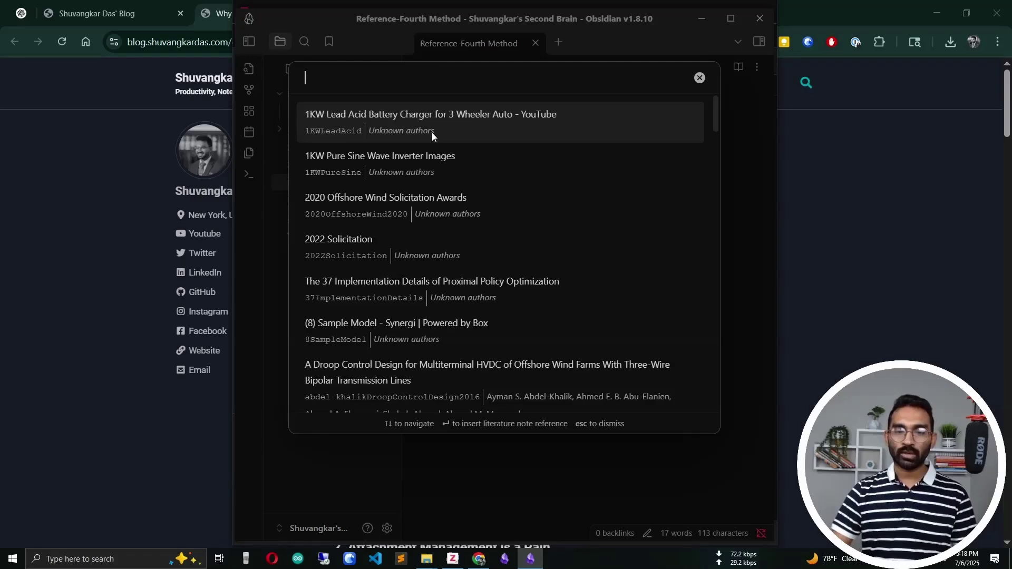
text(why )
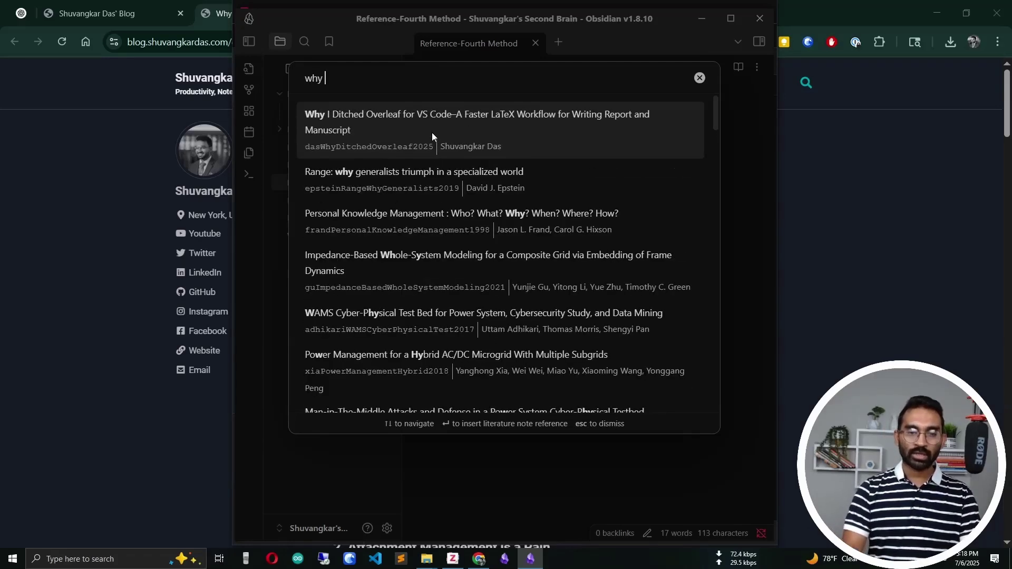
text(I di)
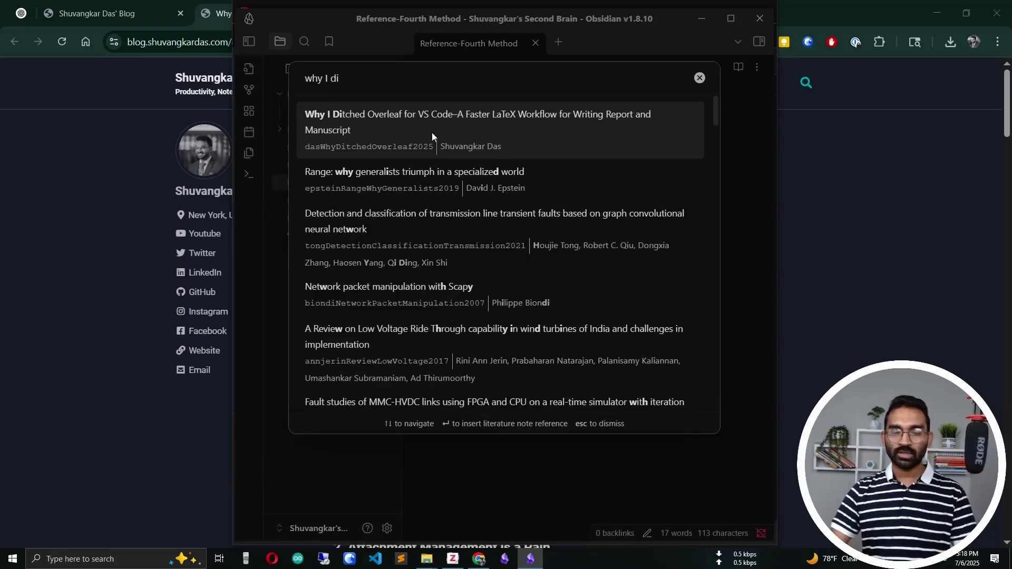
key(Return)
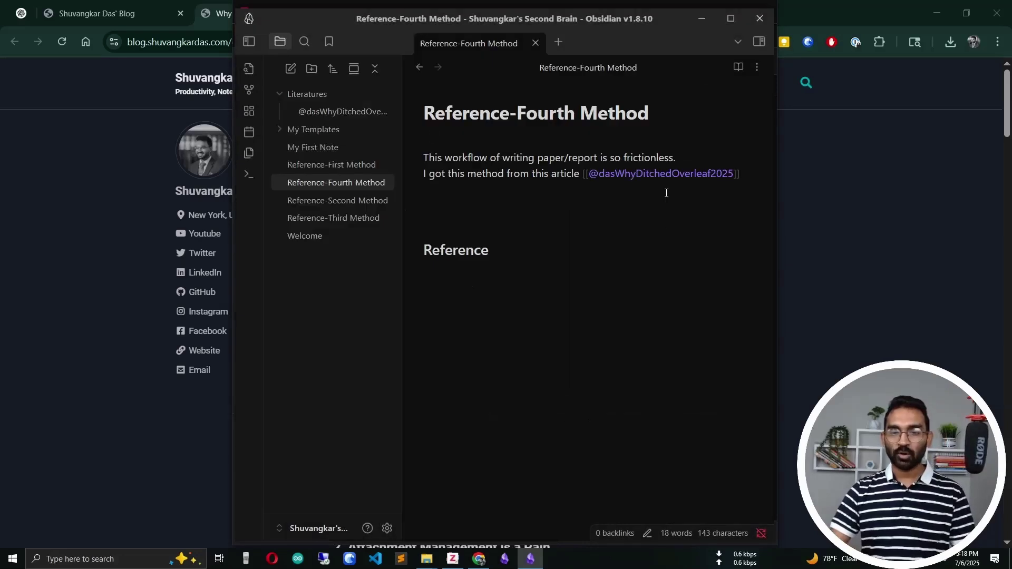
click(666, 193)
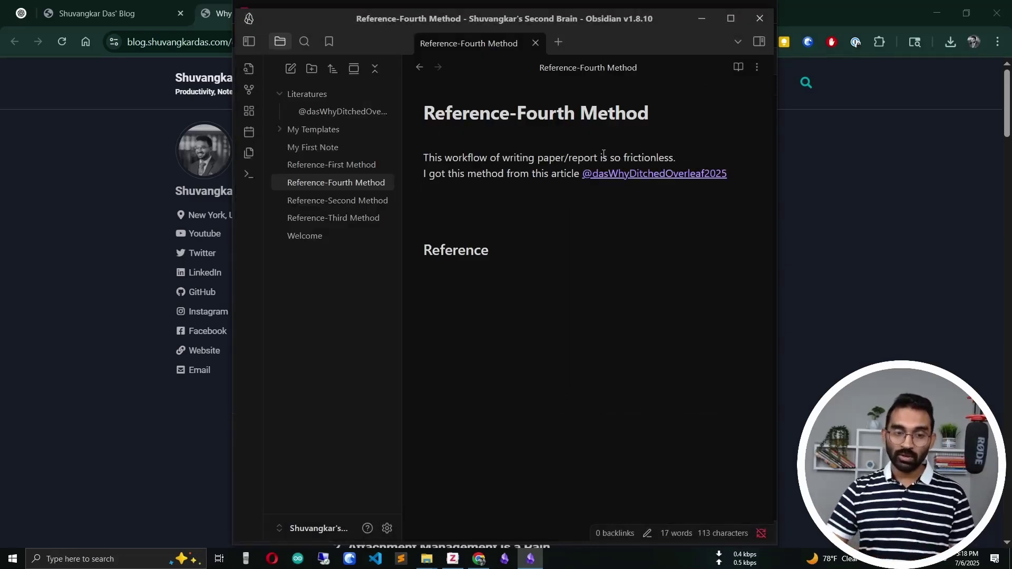
- Open the linked Overleaf literature note in its own tab and compare its properties with the citation in Reference-Fourth Method
ctrl+click(631, 175)
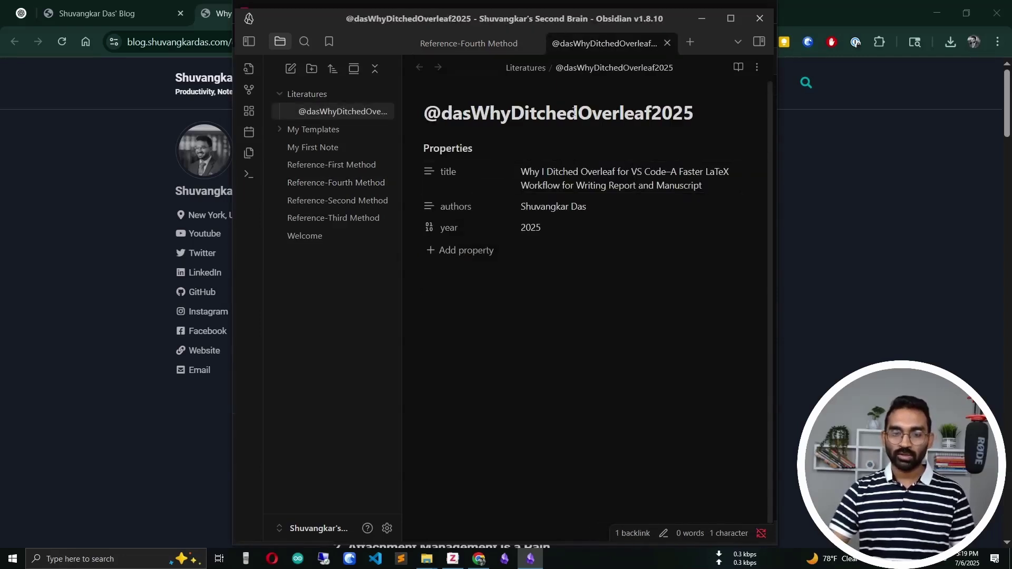
click(515, 357)
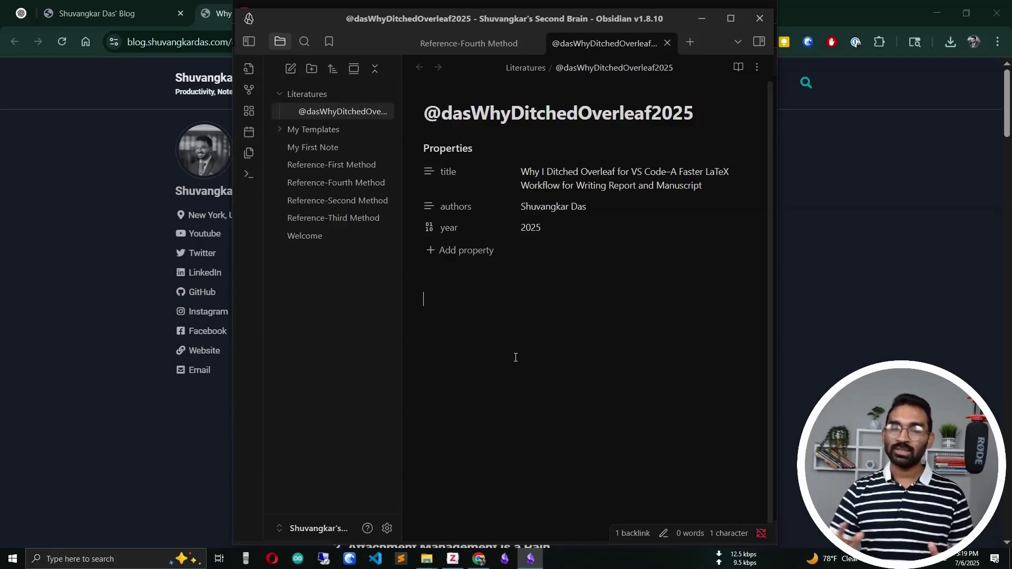
click(501, 46)
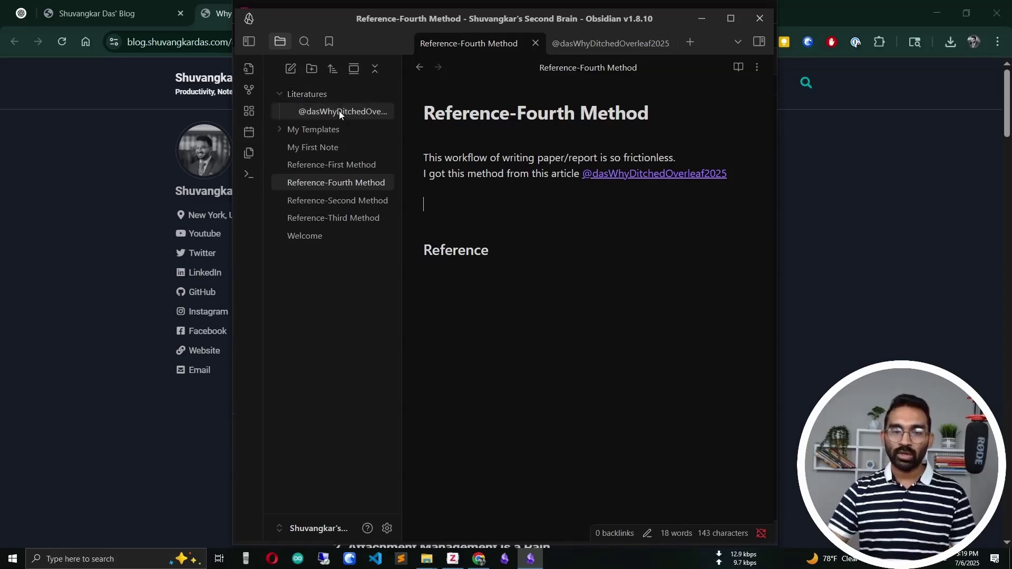
click(748, 174)
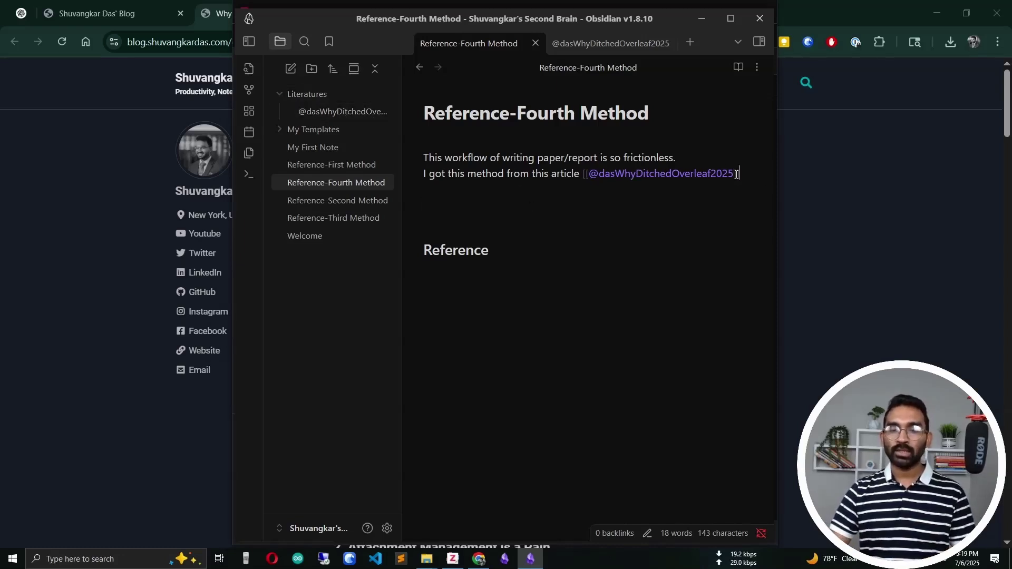
click(572, 195)
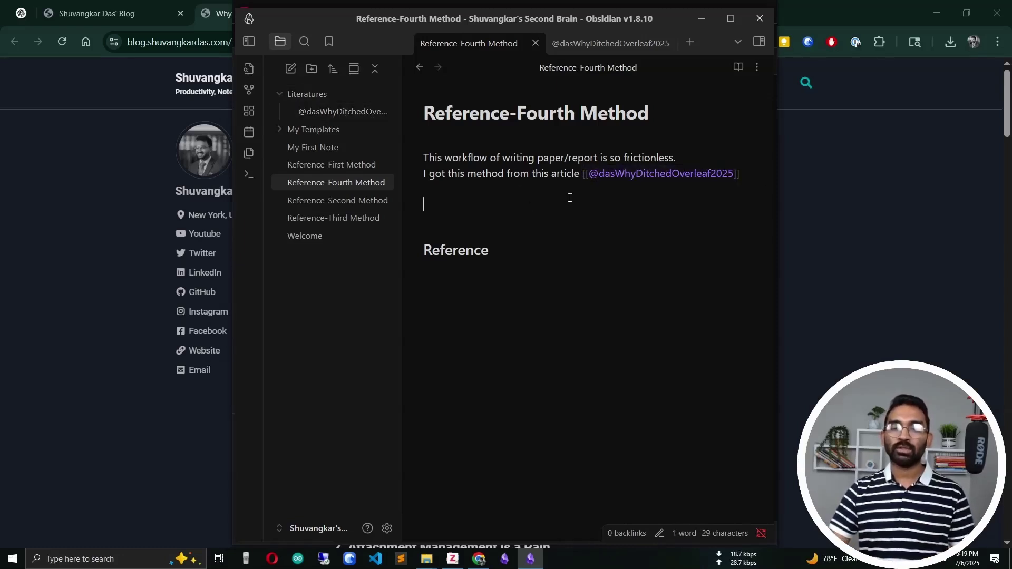
click(597, 46)
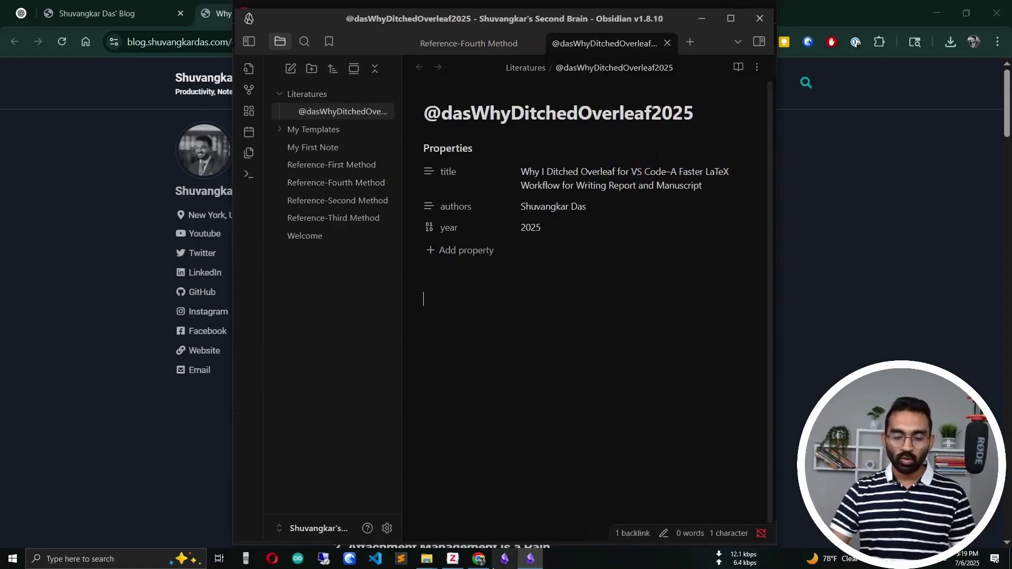
- Switch to Zotero to view the Overleaf article's library entry alongside its literature note, and return to Obsidian
click(452, 559)
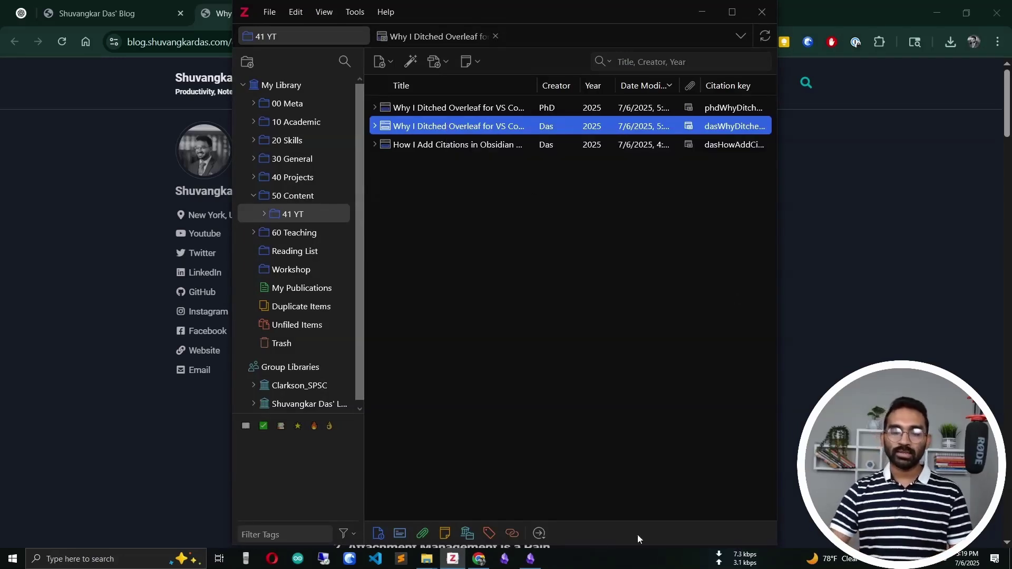
click(530, 558)
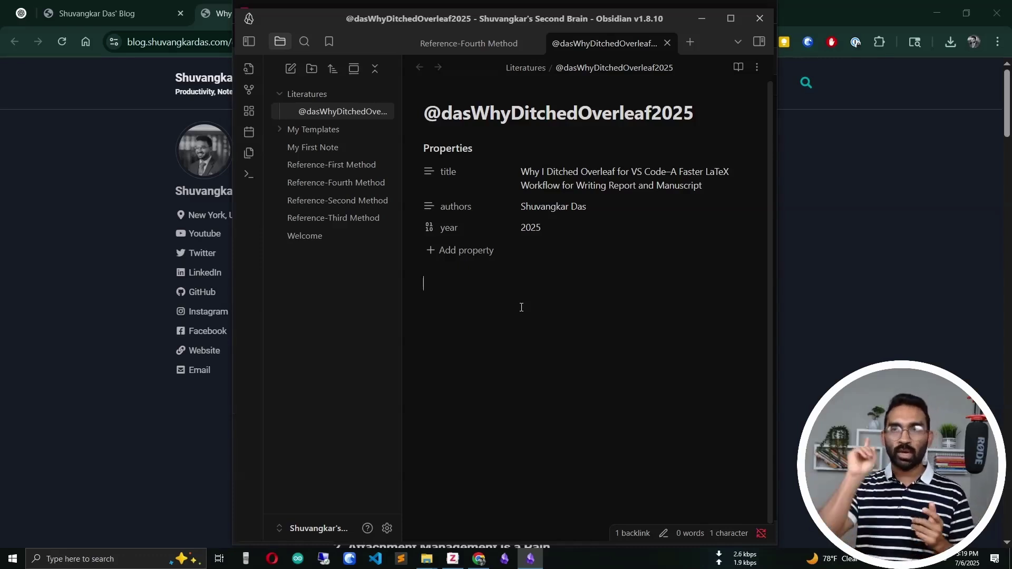
key(alt+Tab)
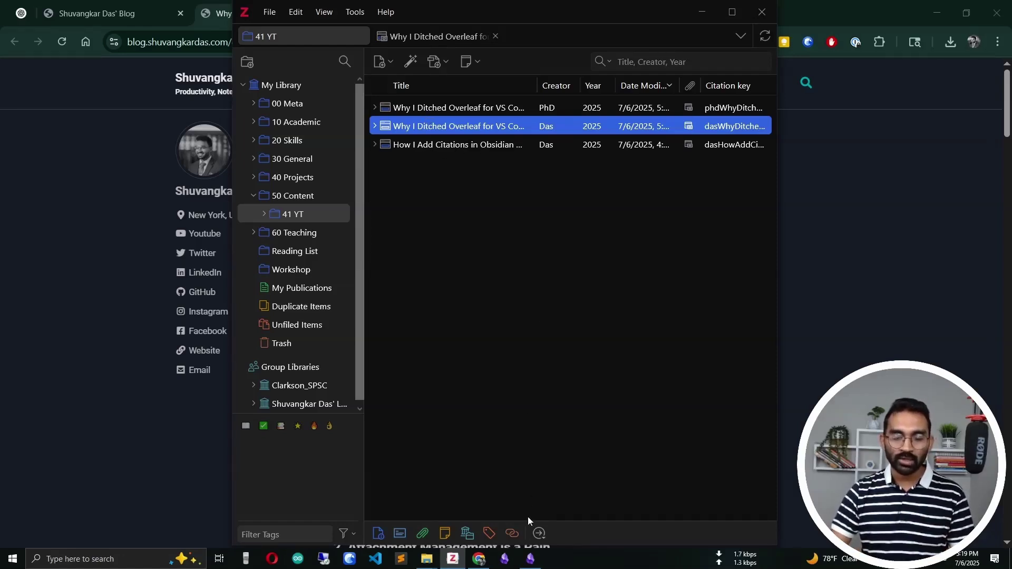
click(533, 560)
- In Reference-Fourth Method, add a literature note link to "How I Add Citations in Obsidian Notes: Manual to Fully Automated" above the Reference heading
click(468, 47)
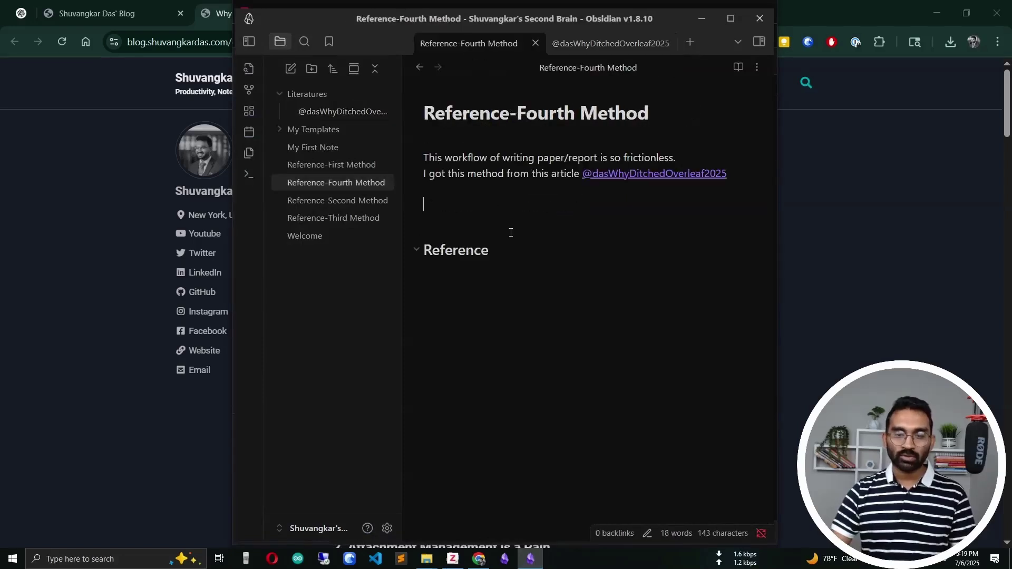
click(487, 198)
key(Return)
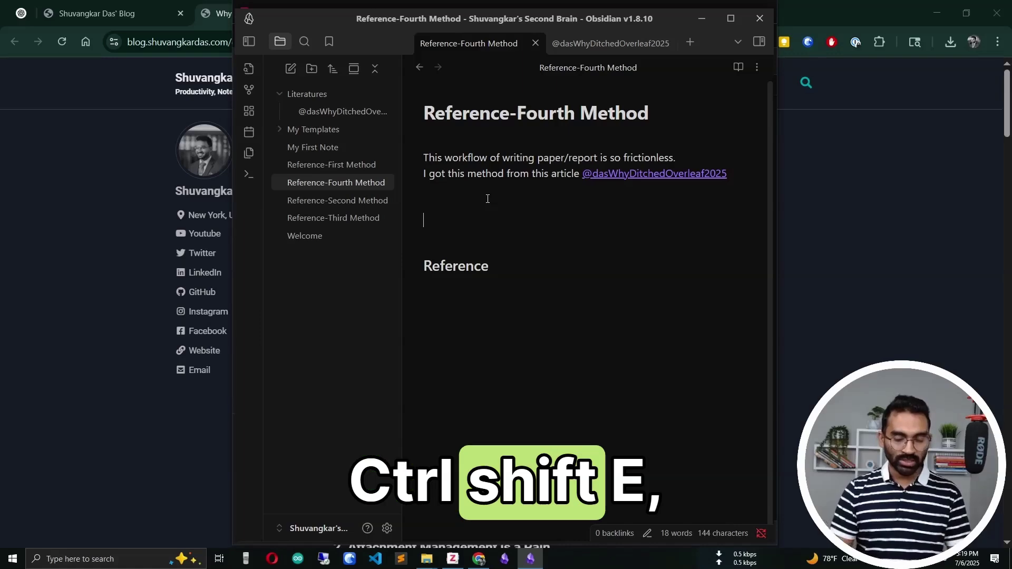
key(ctrl+shift+e)
text(how I)
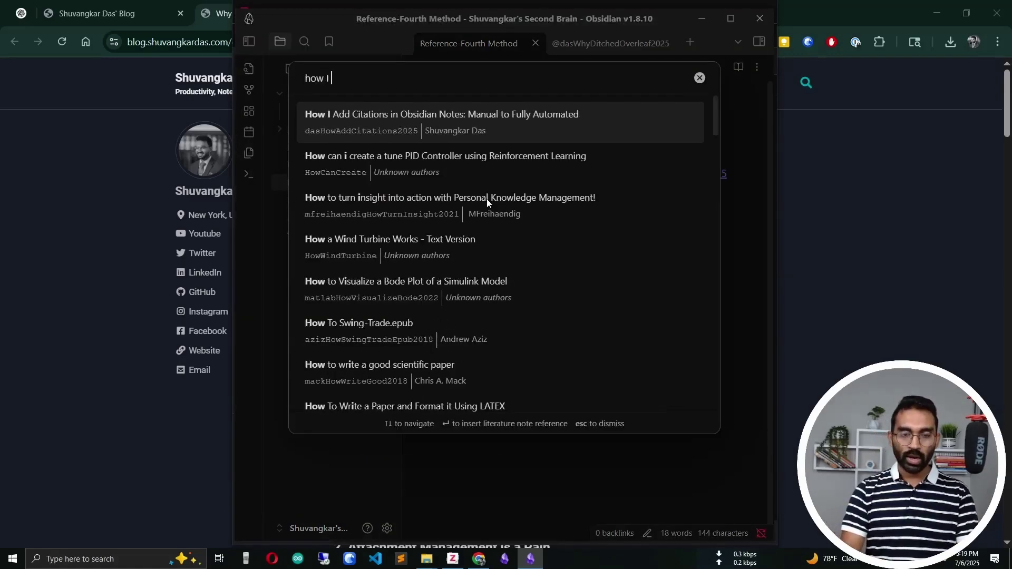
click(469, 116)
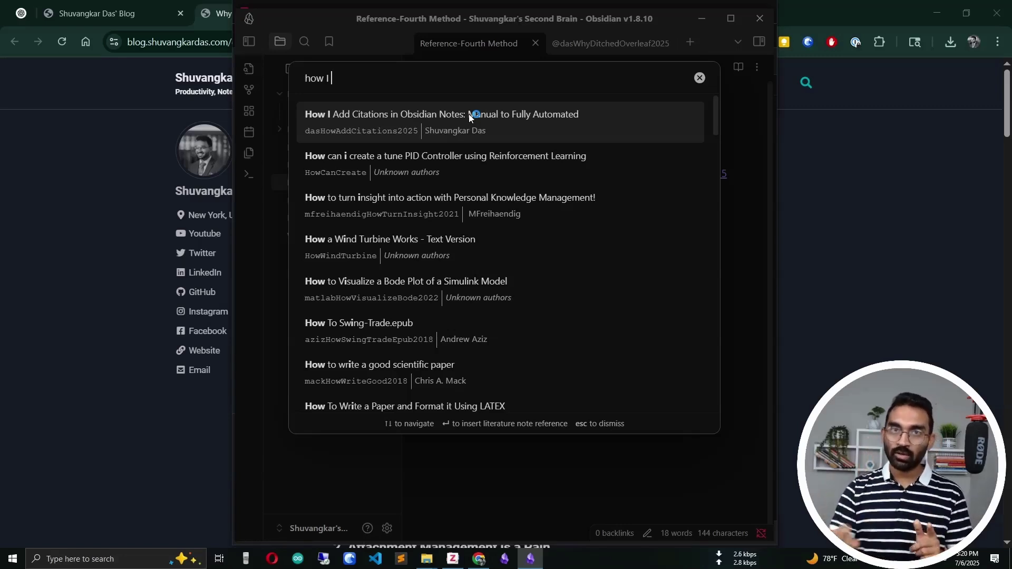
click(468, 114)
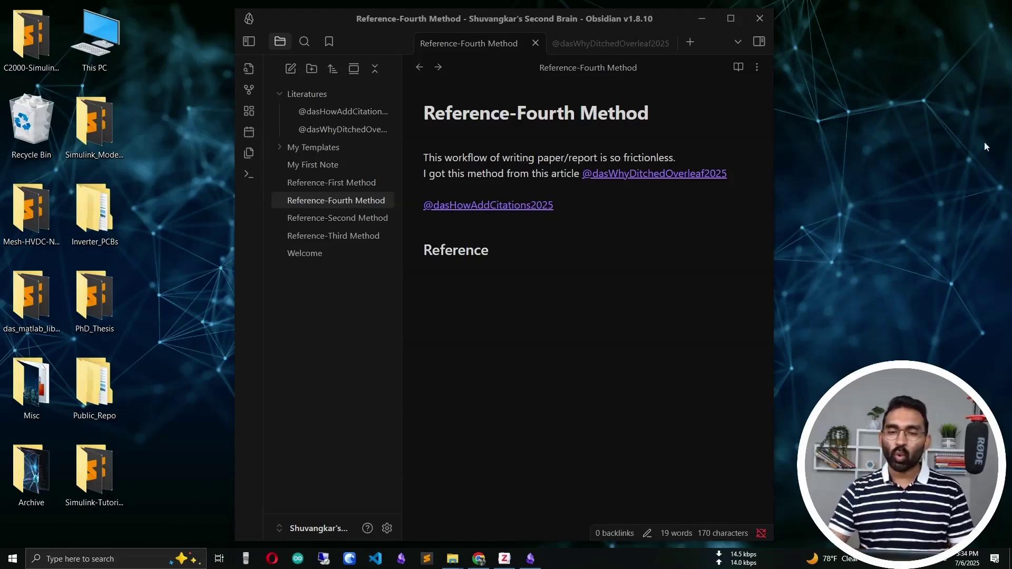
- Highlight the citation key inside the Overleaf article's link in the note to examine it
click(602, 187)
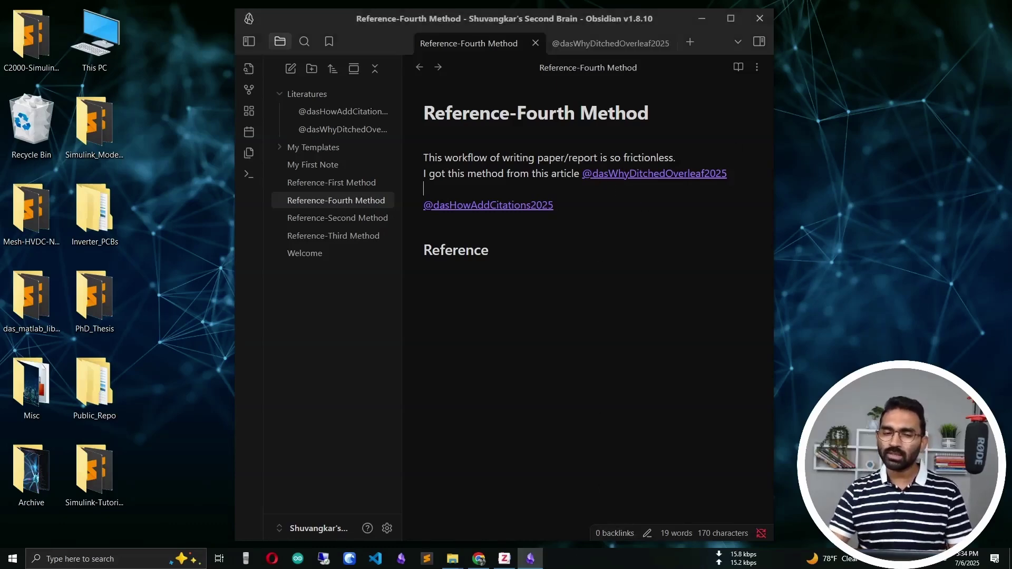
click(735, 175)
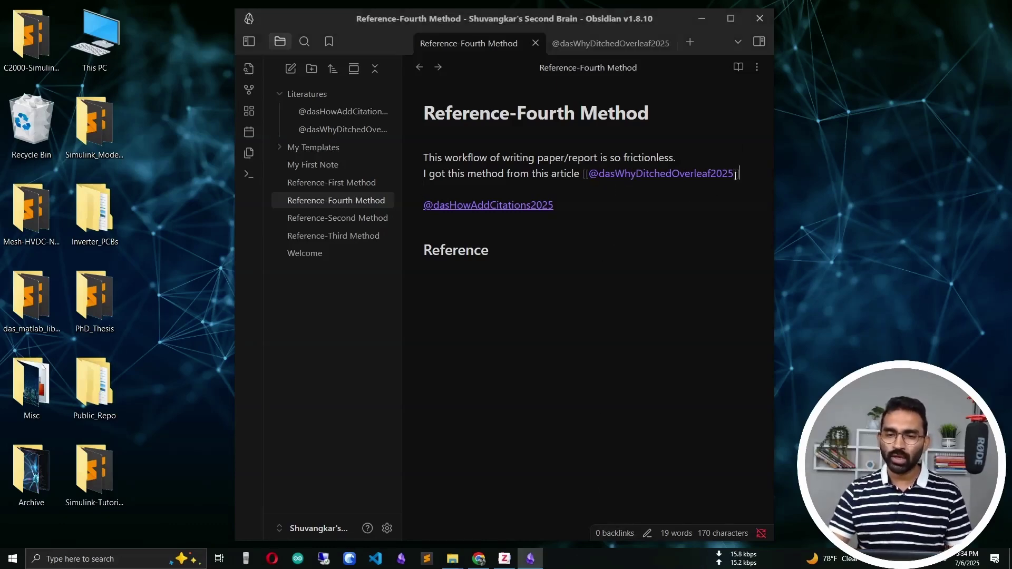
double_click(674, 177)
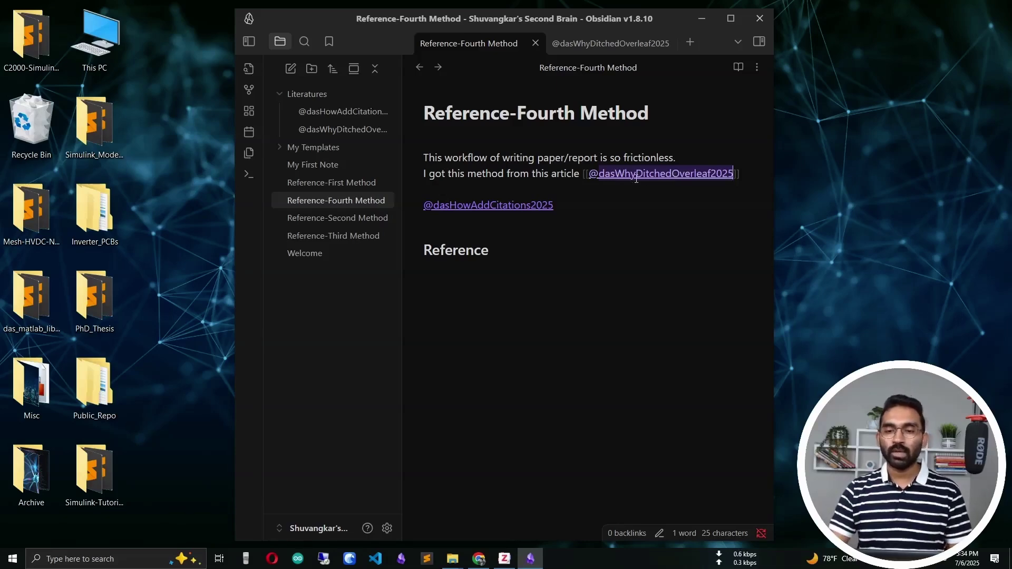
click(701, 184)
- In Zotero's 41 YT collection, open the cited copy of the Overleaf article and examine its Citation key field
click(505, 559)
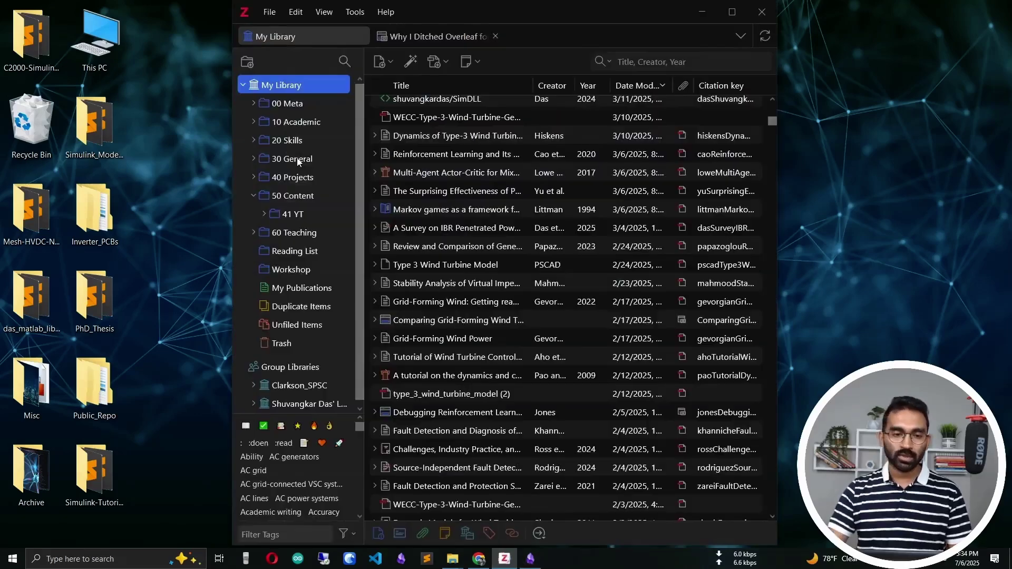
click(296, 215)
double_click(482, 125)
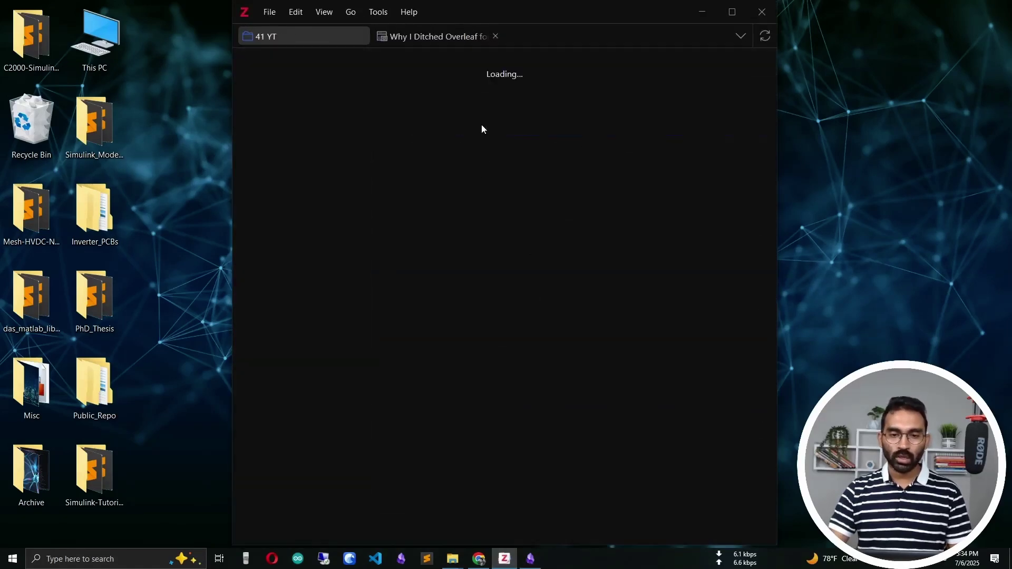
scroll(557, 451, up, 5)
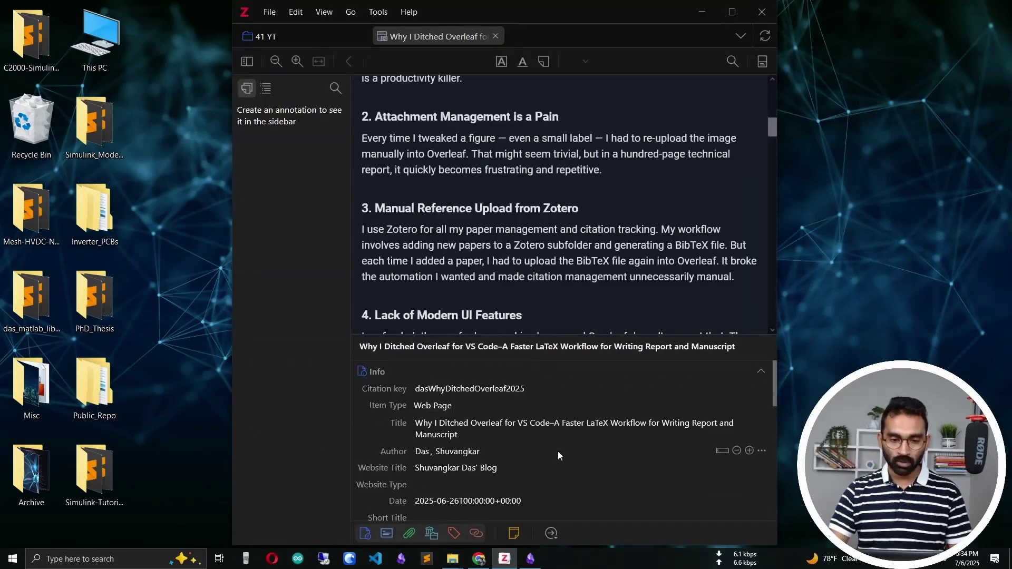
click(452, 390)
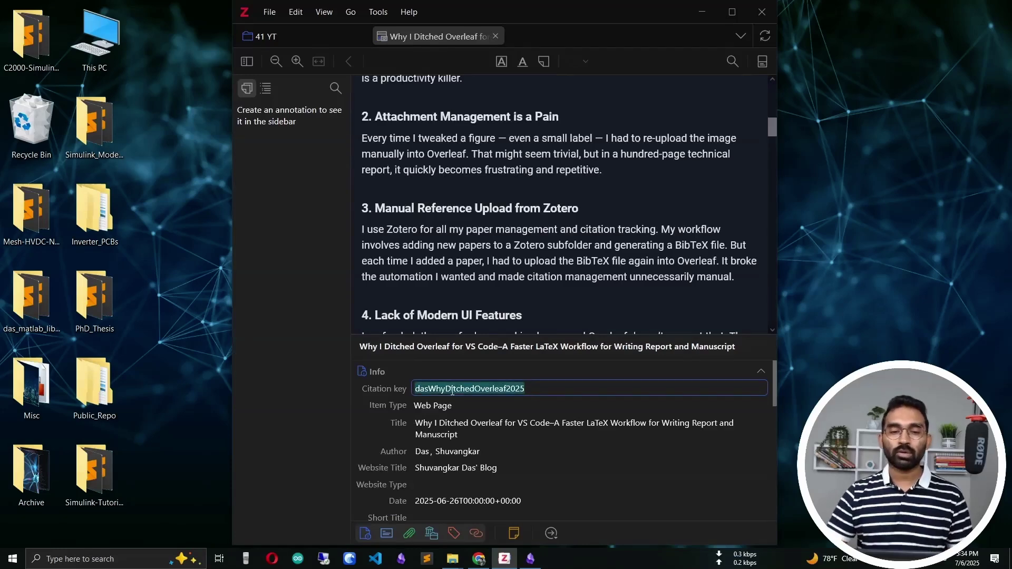
- Return to Obsidian and open the Overleaf article's literature note from its link to view the title, authors and year properties
click(708, 18)
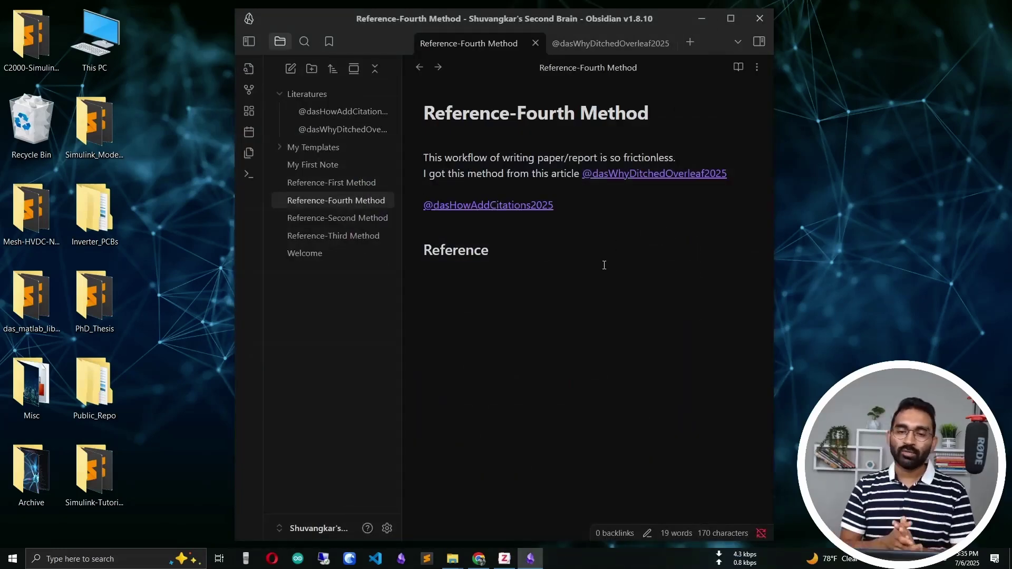
click(621, 180)
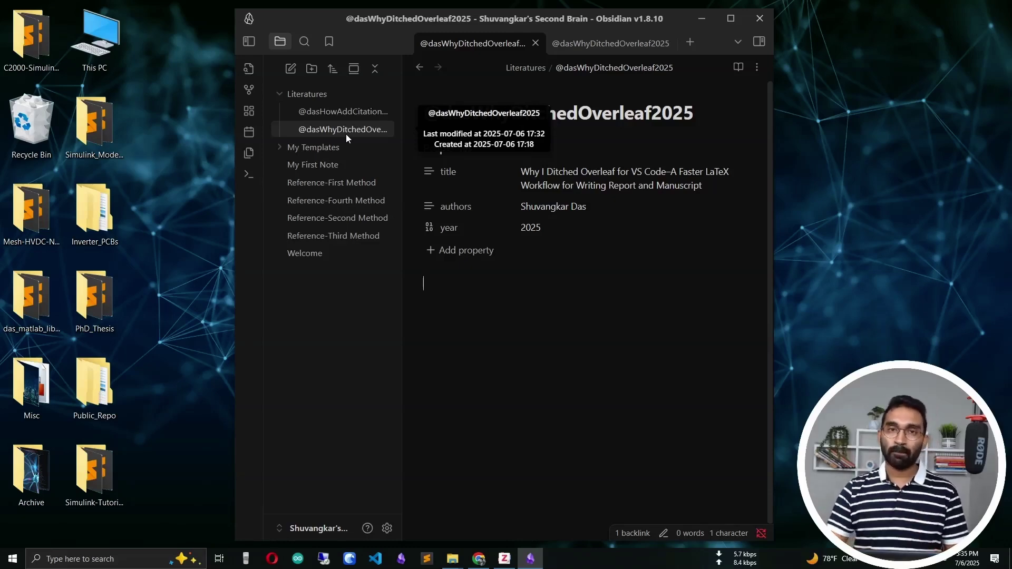
click(490, 296)
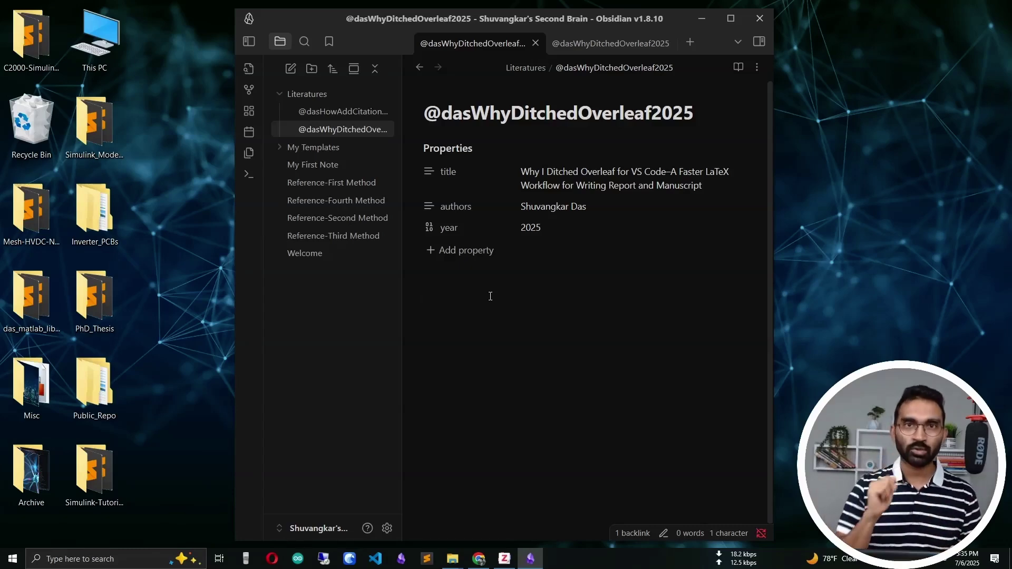
- In the Citations plugin settings, add the line "Link: {{zoteroSelectURI}}" below the year in the literature note content template
click(386, 528)
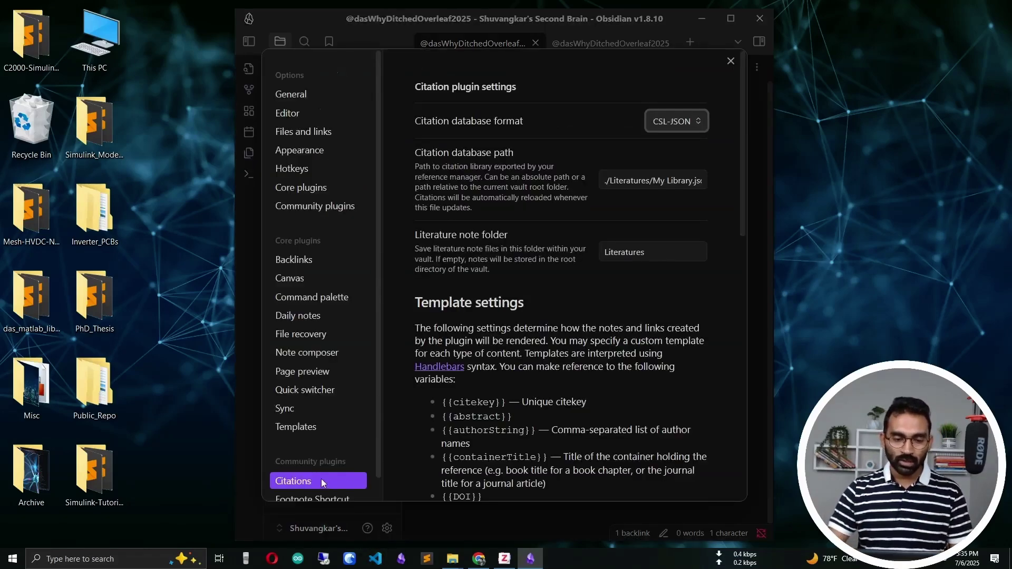
scroll(578, 269, down, 5)
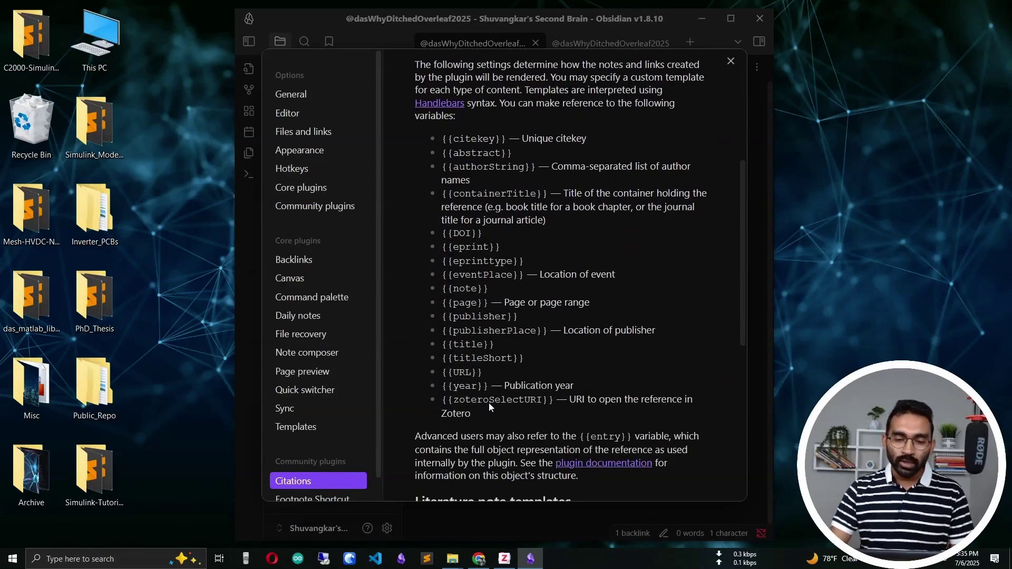
scroll(488, 403, down, 1)
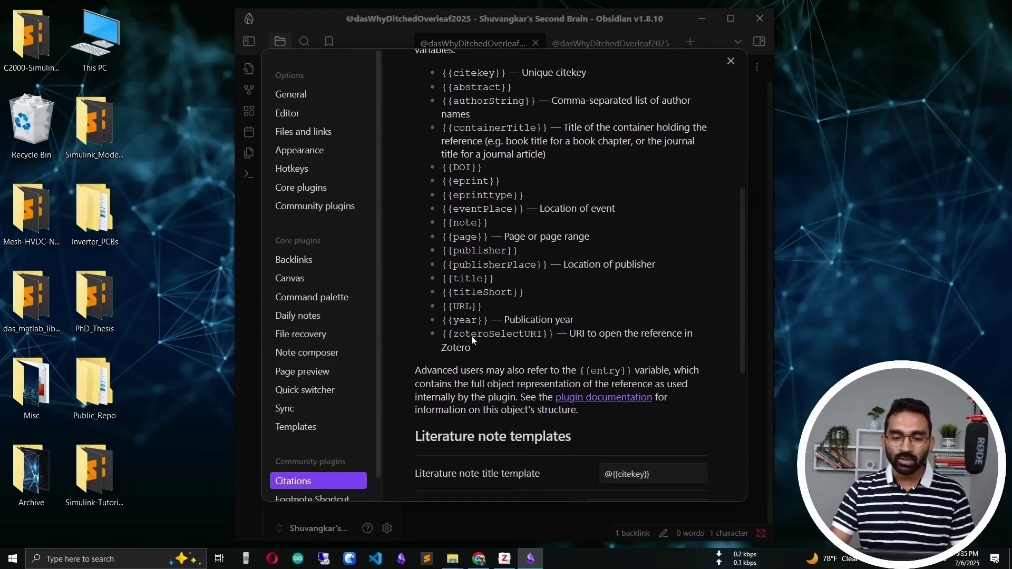
scroll(506, 344, down, 2)
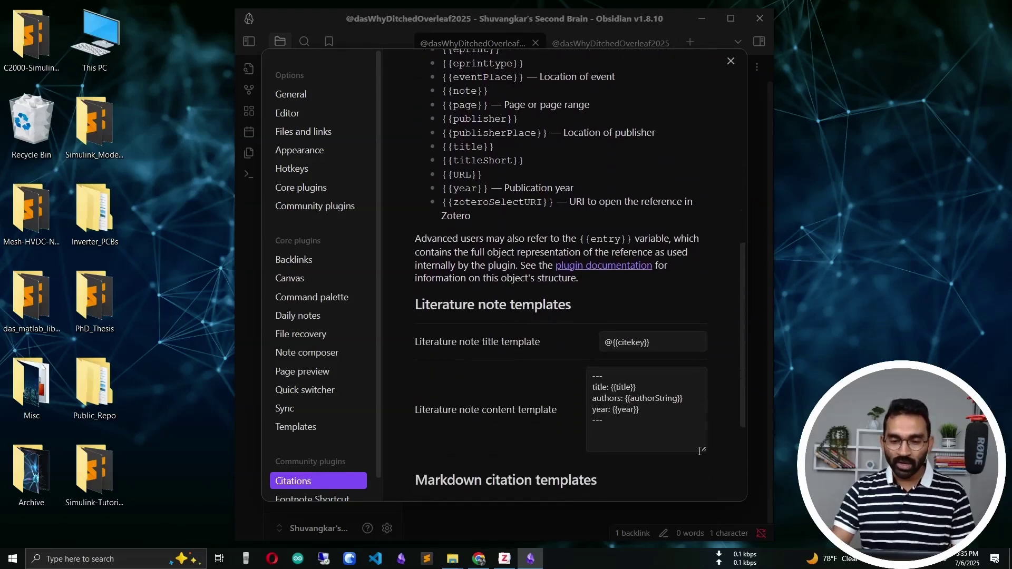
click(660, 410)
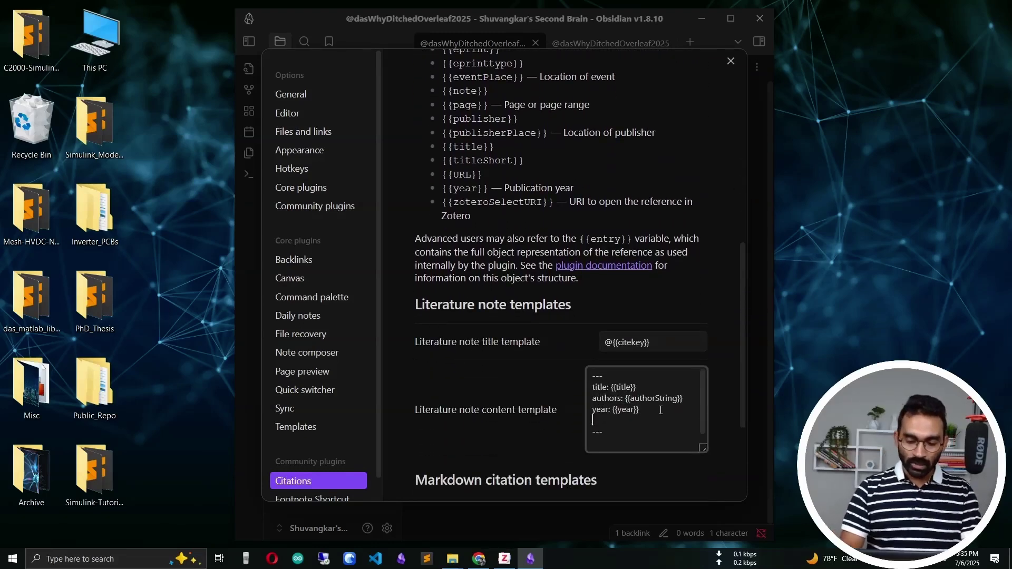
text(Link: )
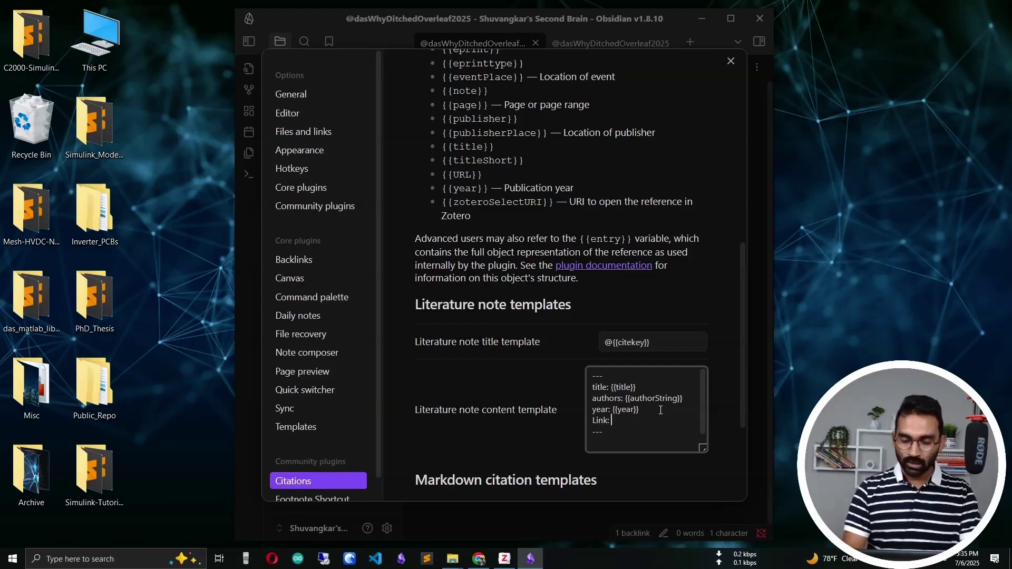
text({{)
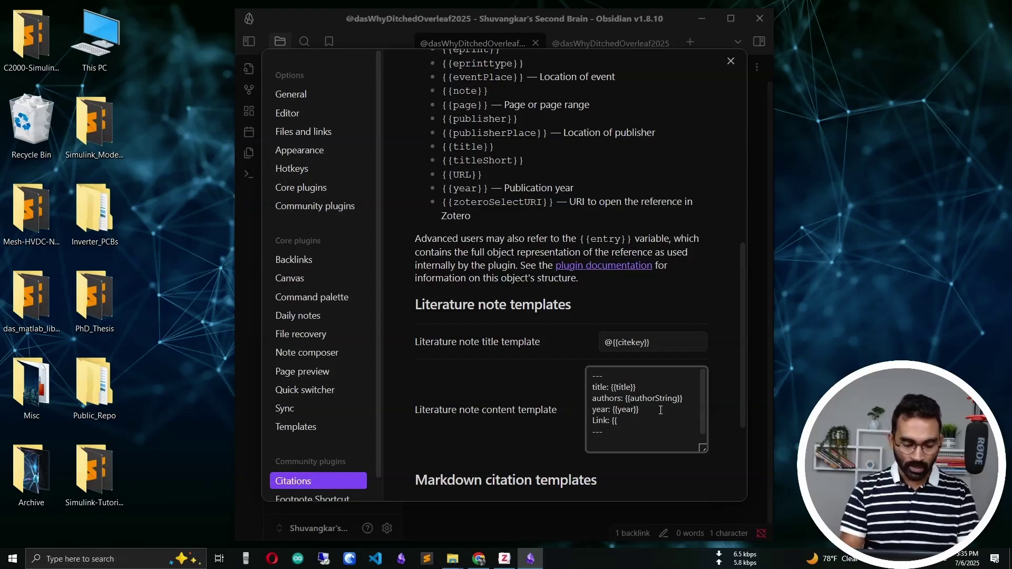
text(zotero)
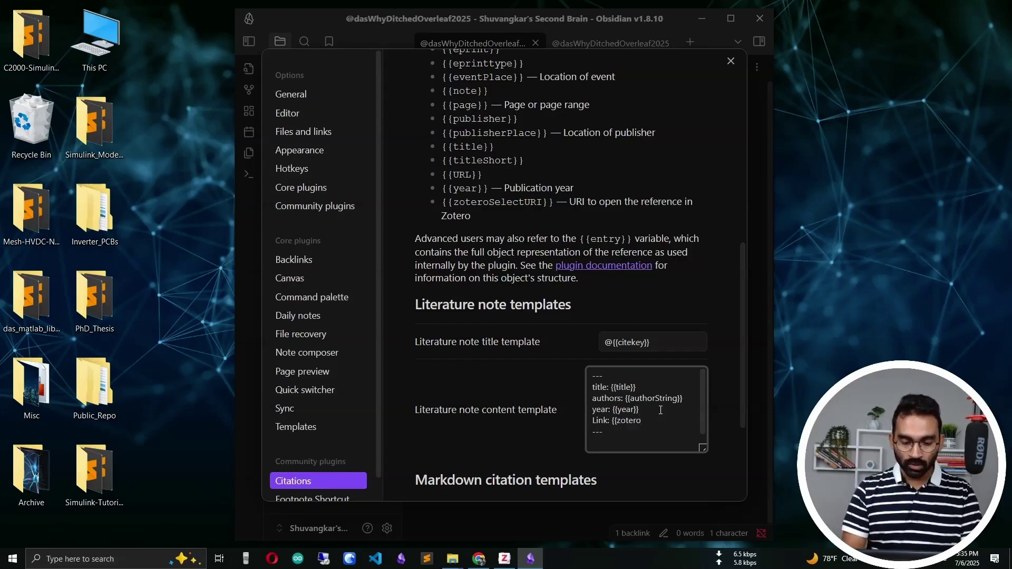
text(Select)
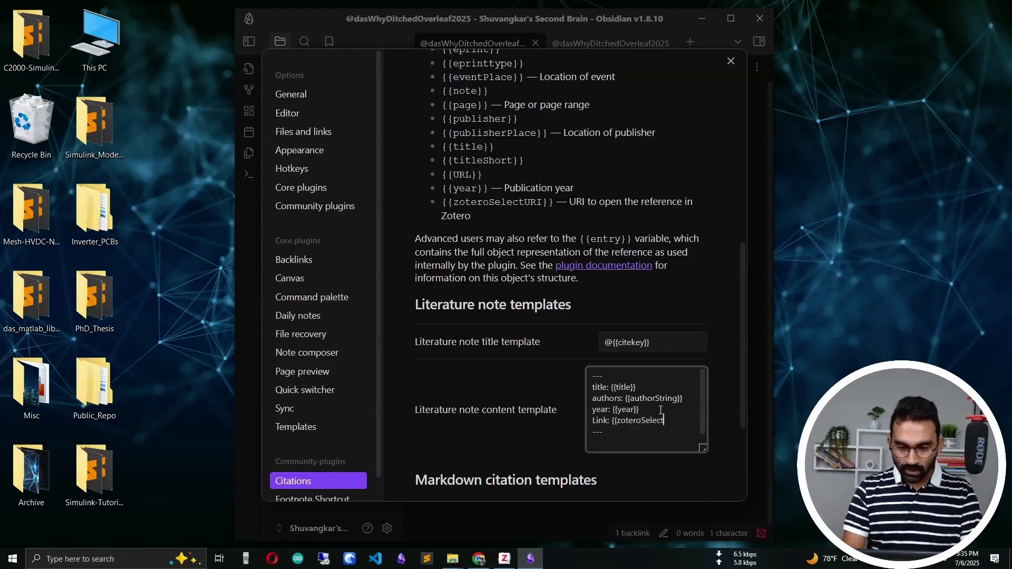
text(URI}})
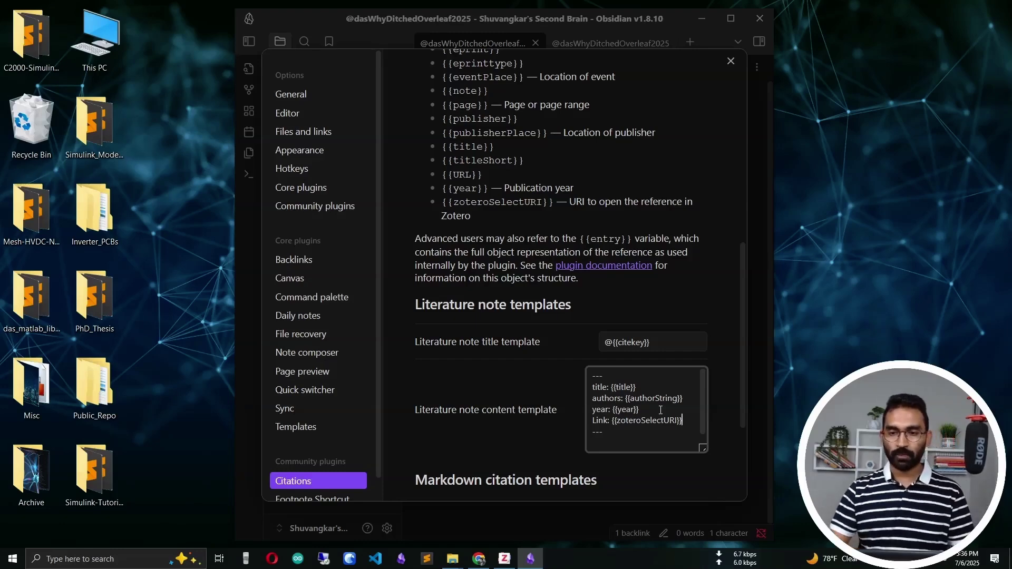
click(729, 61)
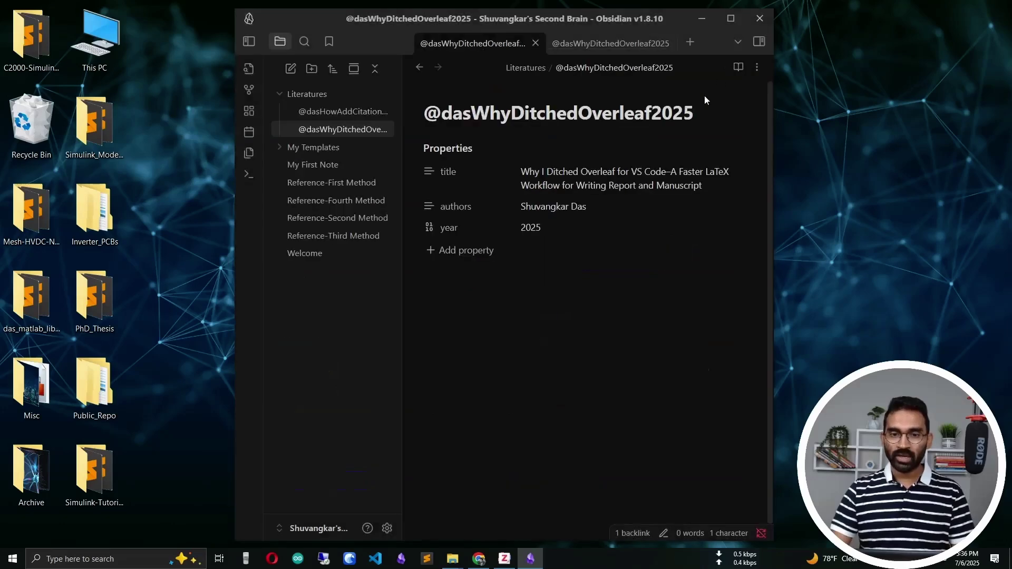
- Delete the existing literature note for the Overleaf article from the Literatures folder
click(355, 129)
click(754, 71)
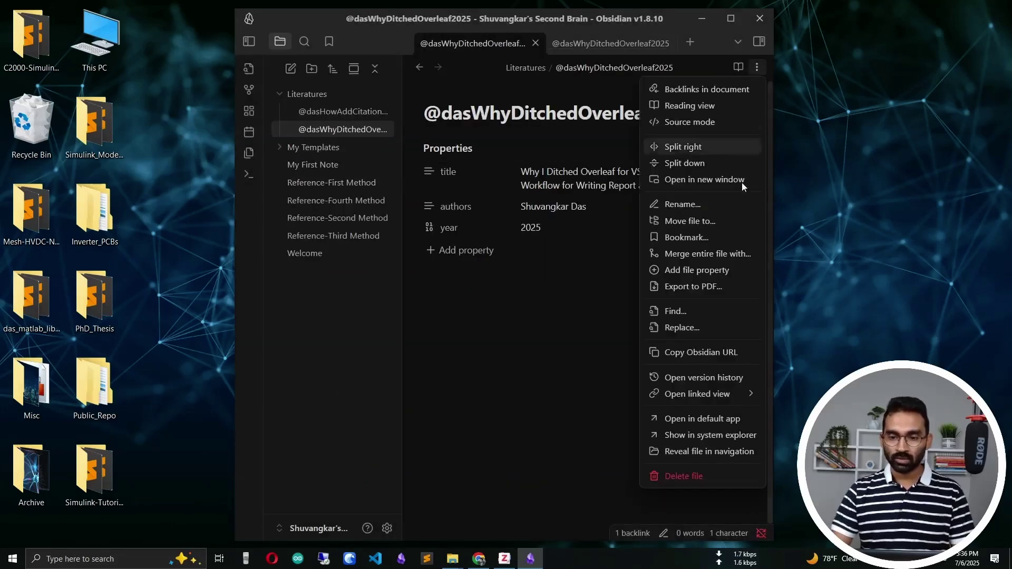
click(719, 478)
click(612, 334)
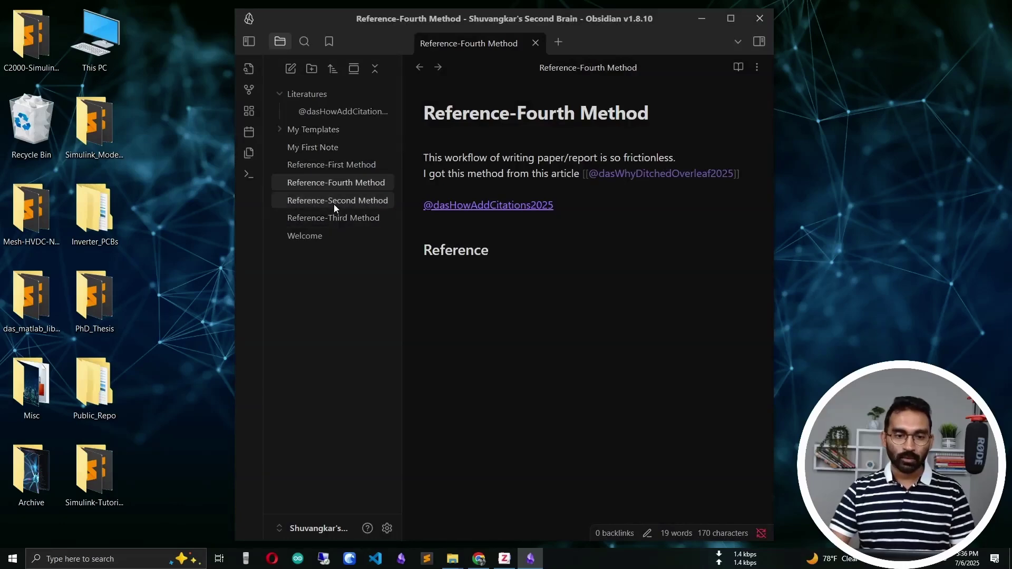
- In Reference-Fourth Method, replace the link after "I got this method from this article" with a new literature note link to "Why I Ditched Overleaf for VS Code"
click(339, 185)
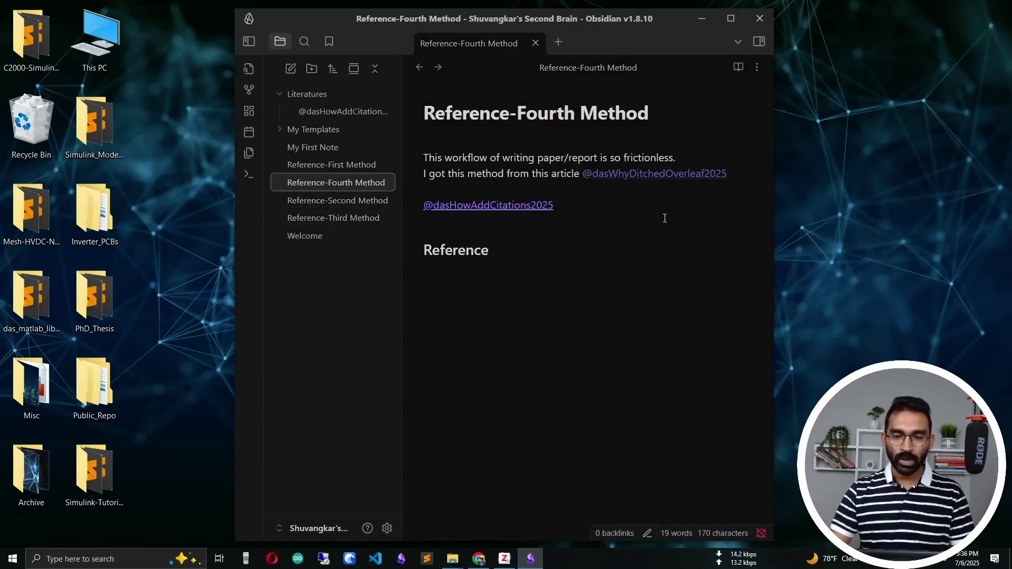
drag(618, 181, 583, 172)
key(BackSpace)
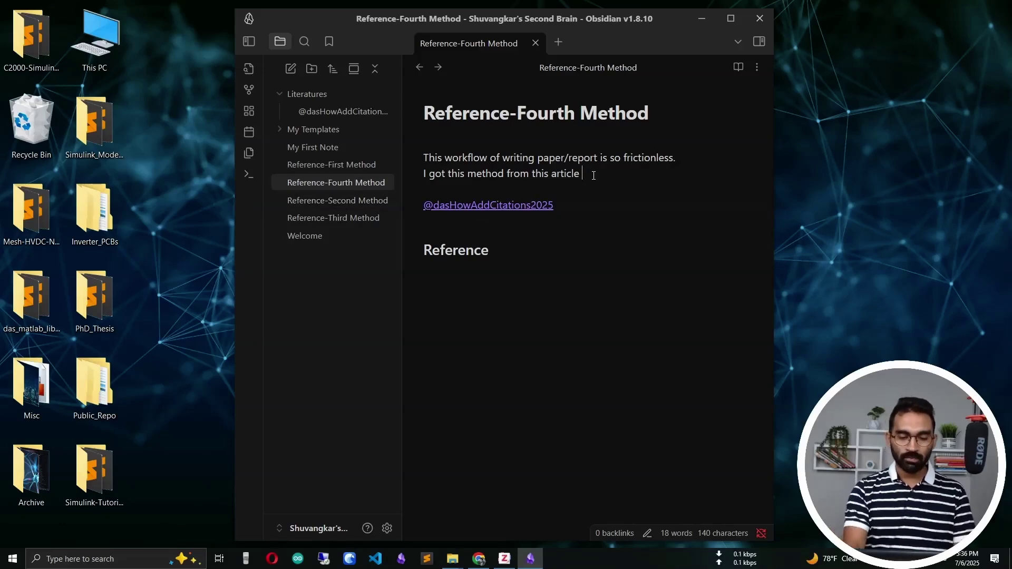
key(ctrl+shift+e)
text(why )
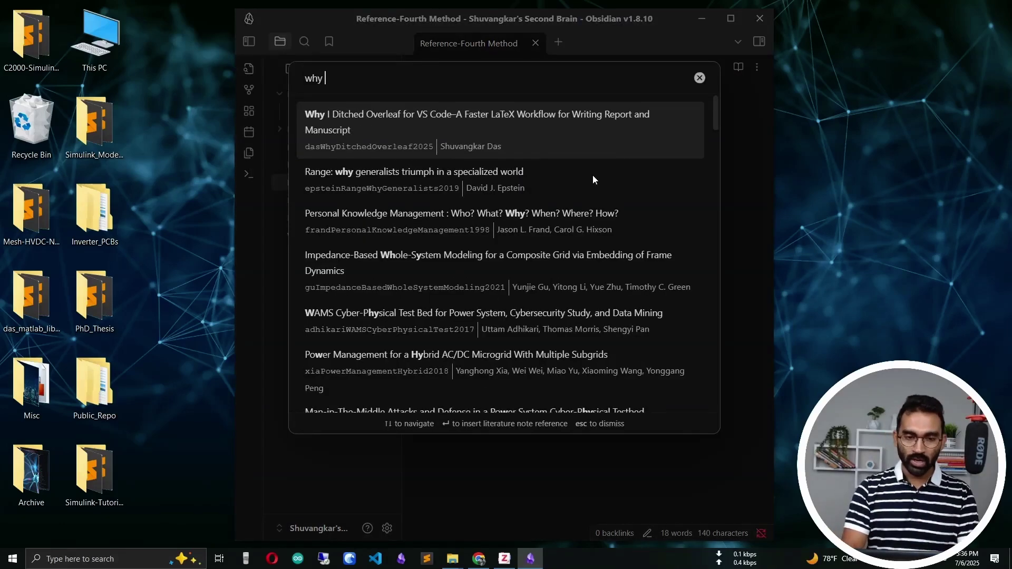
text(I)
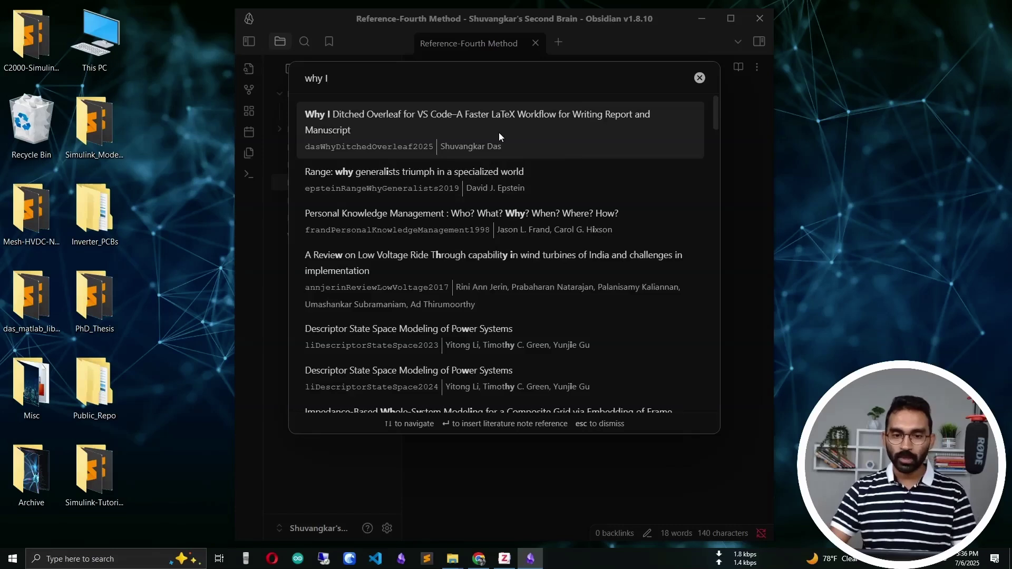
key(Return)
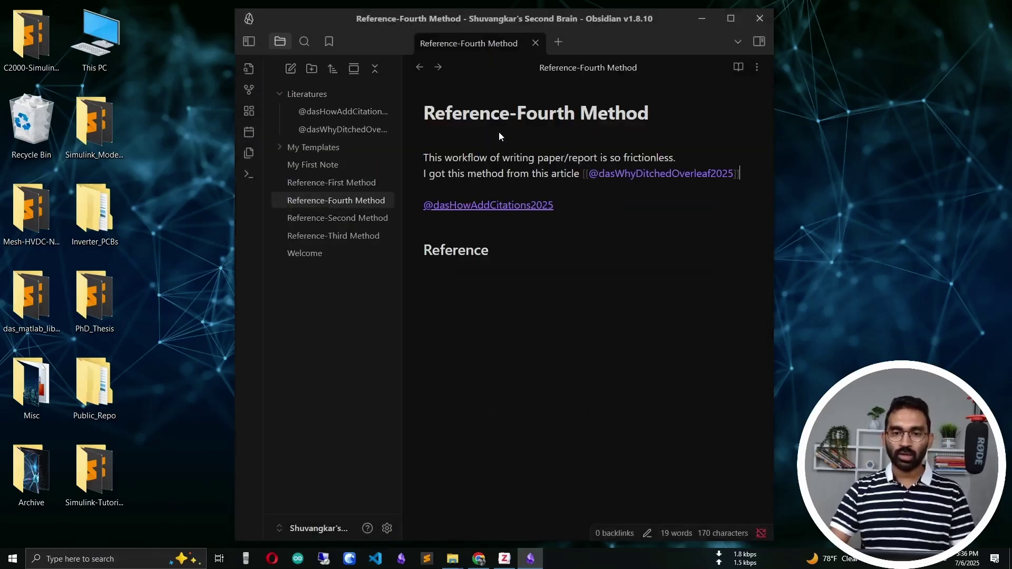
- Open the Overleaf article's new literature note from its link and follow the Link property to the item in Zotero
ctrl+click(652, 175)
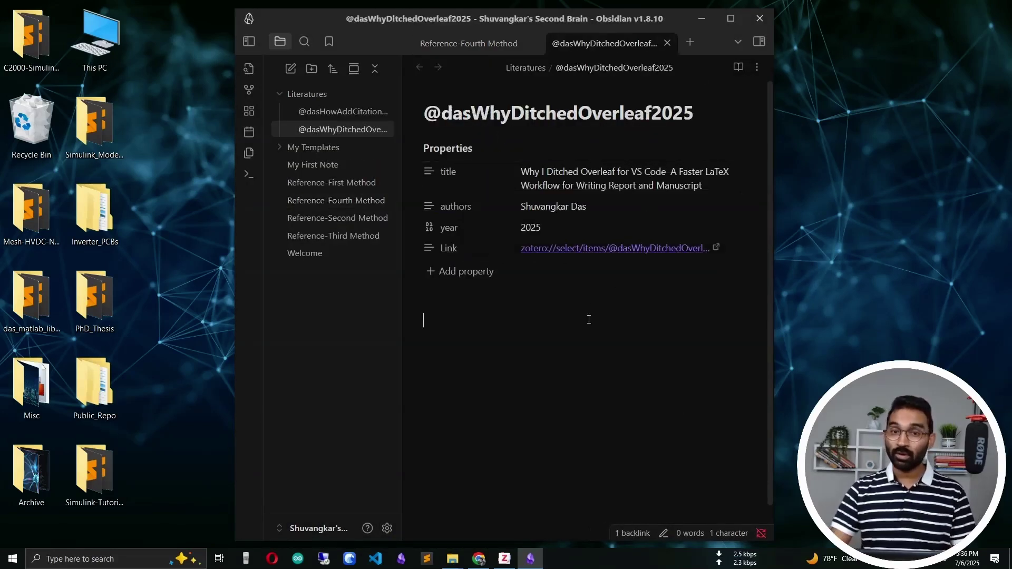
click(560, 250)
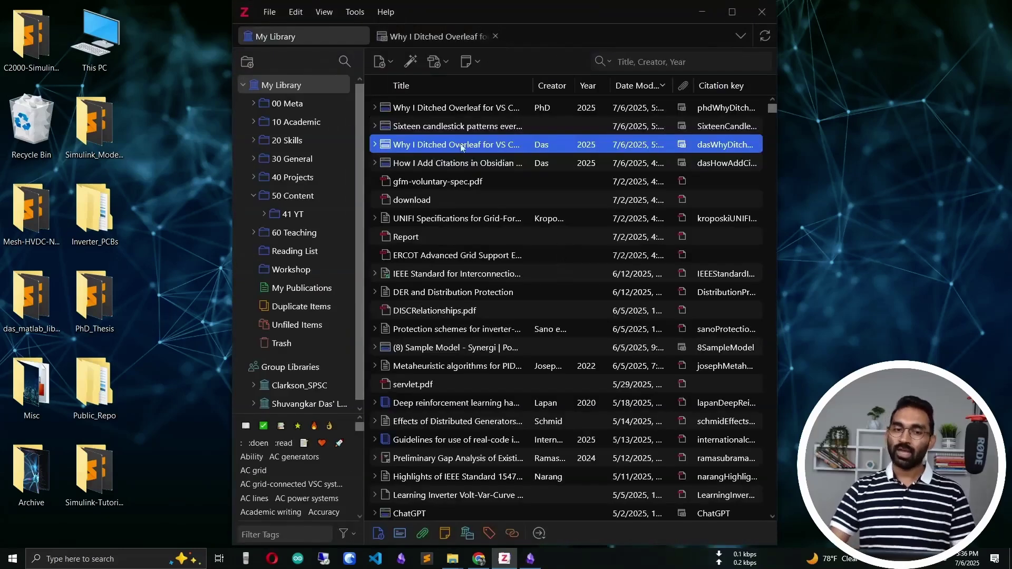